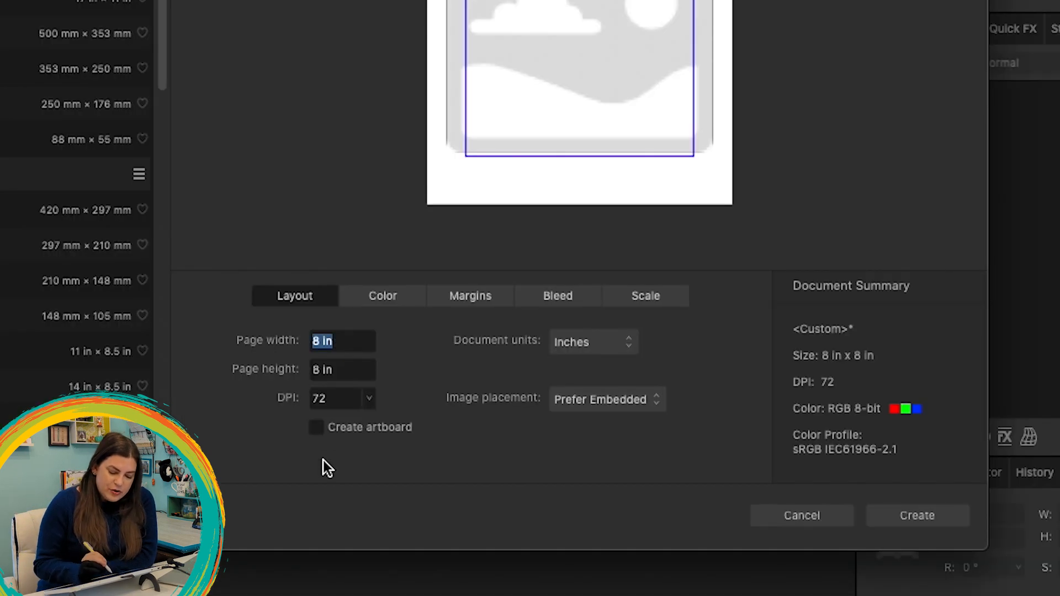
# Create a new document with a page width of 8.5 in and a page height of 11 in at 72 DPI
pyautogui.click(319, 341)
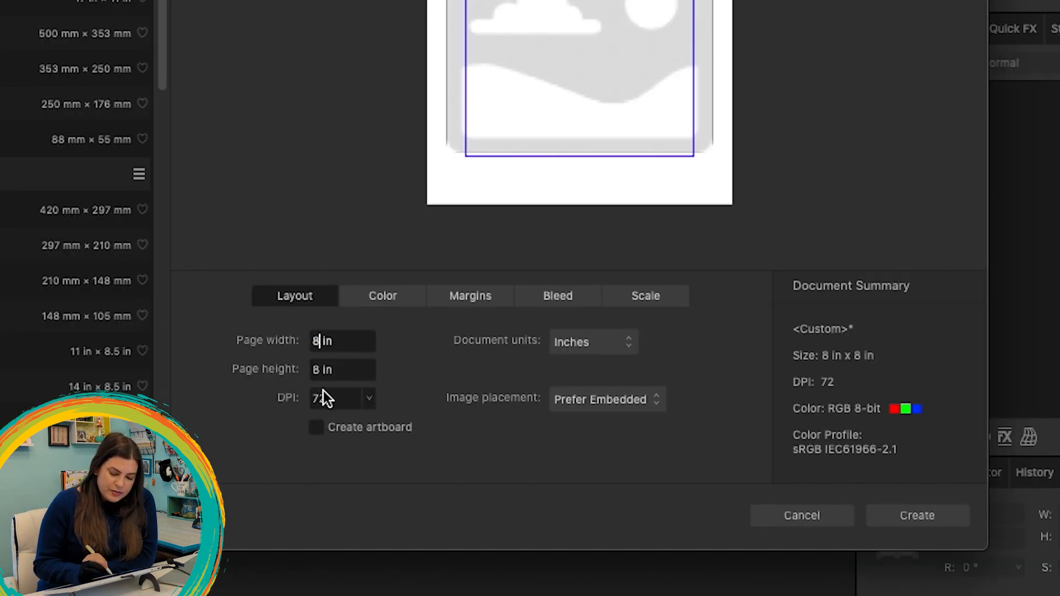
pyautogui.write('.5')
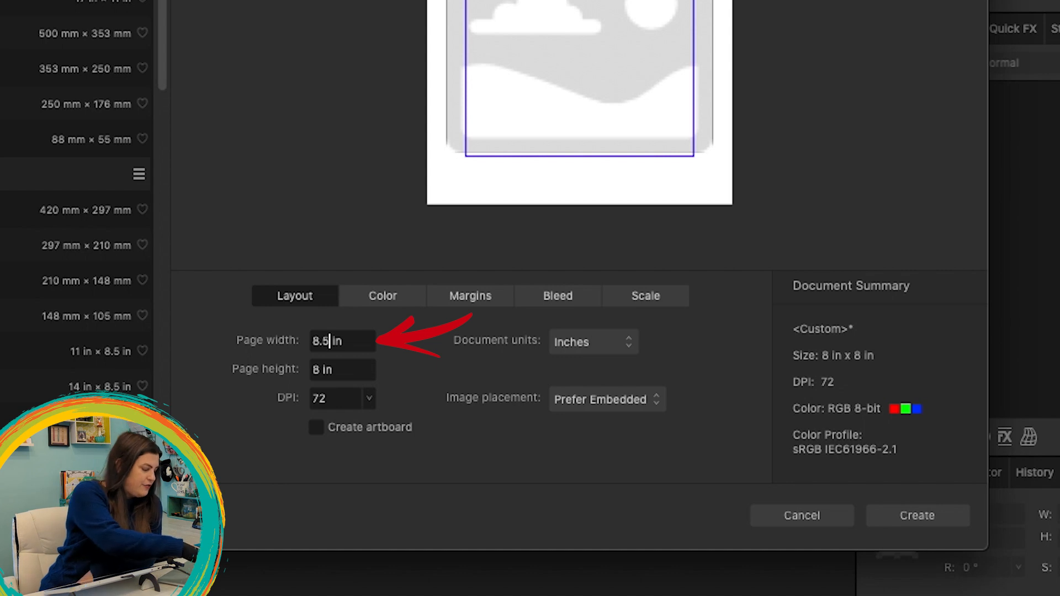
pyautogui.click(315, 371)
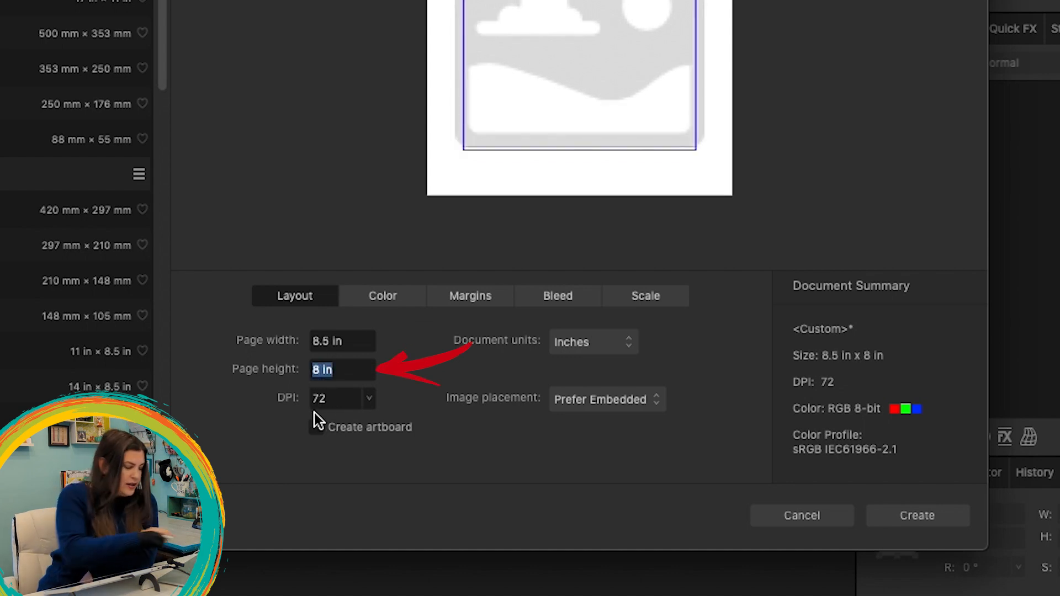
pyautogui.write('11')
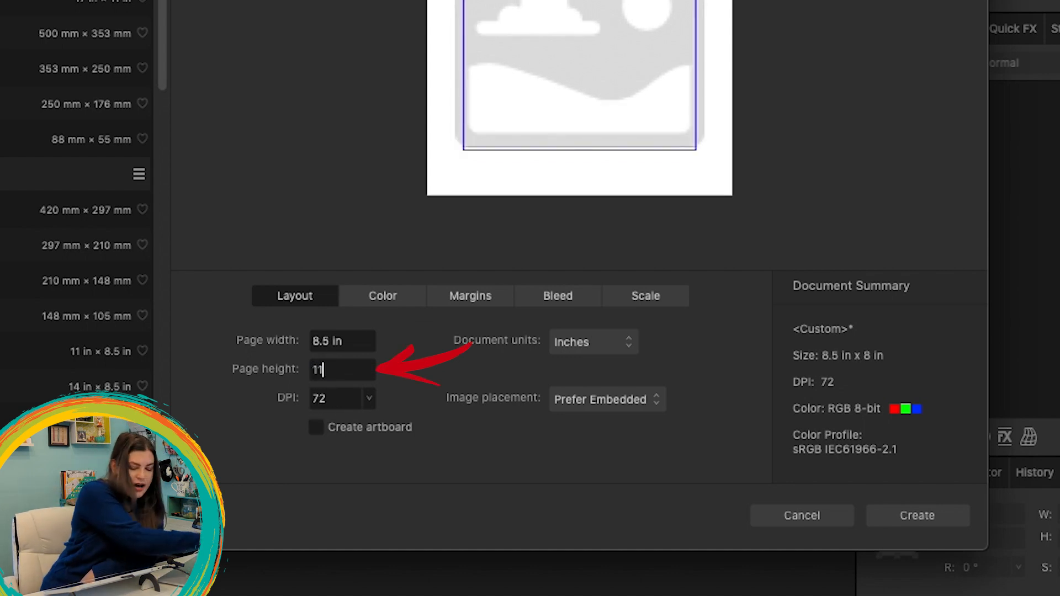
pyautogui.click(347, 345)
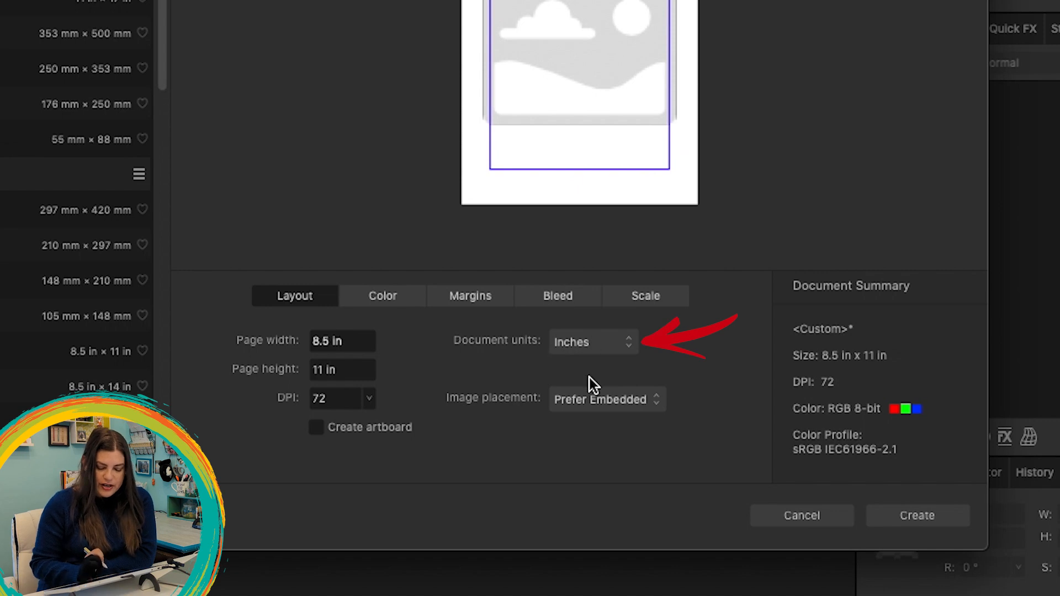
pyautogui.click(332, 403)
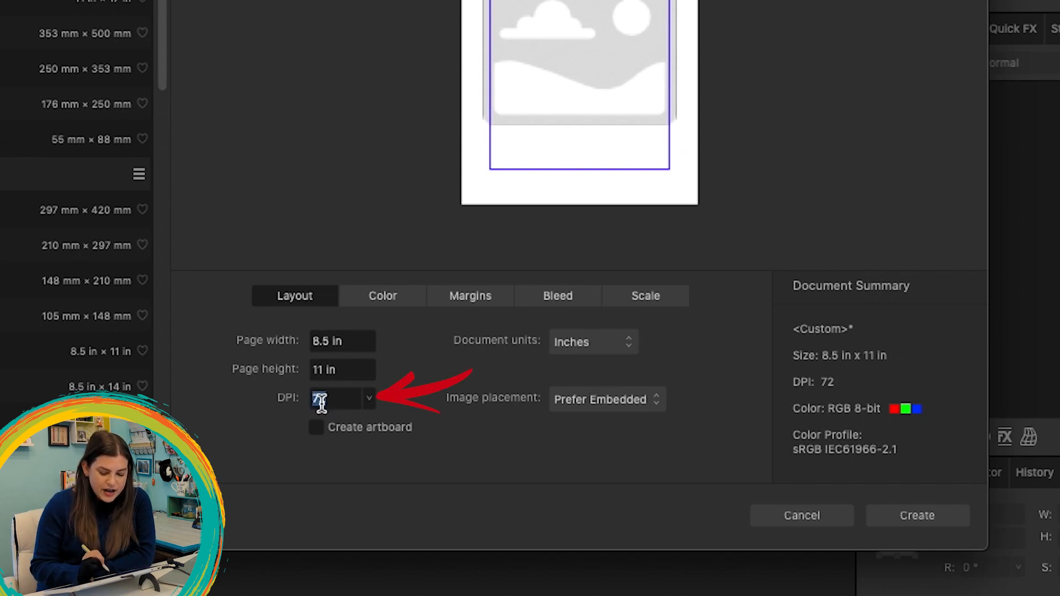
pyautogui.click(349, 396)
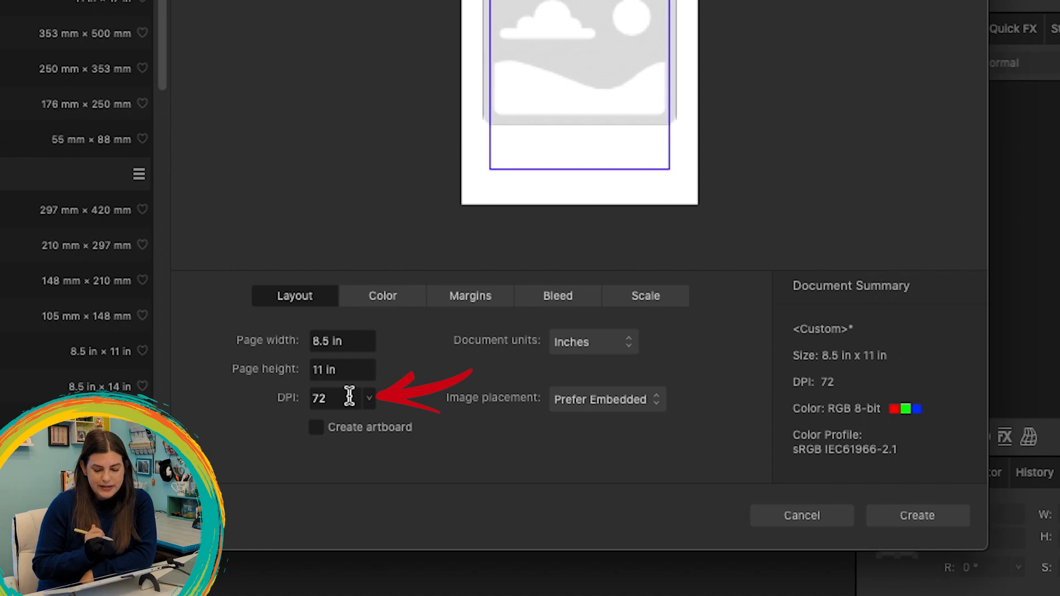
pyautogui.click(909, 518)
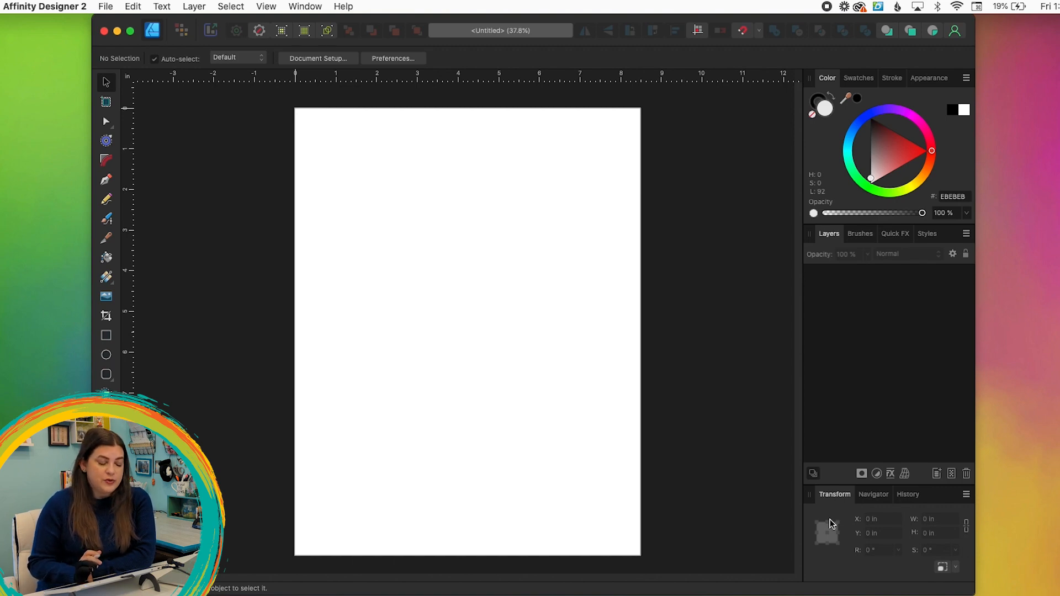
# Draw a circle about 4.82 in wide near the middle of the page with the Ellipse tool
pyautogui.click(106, 356)
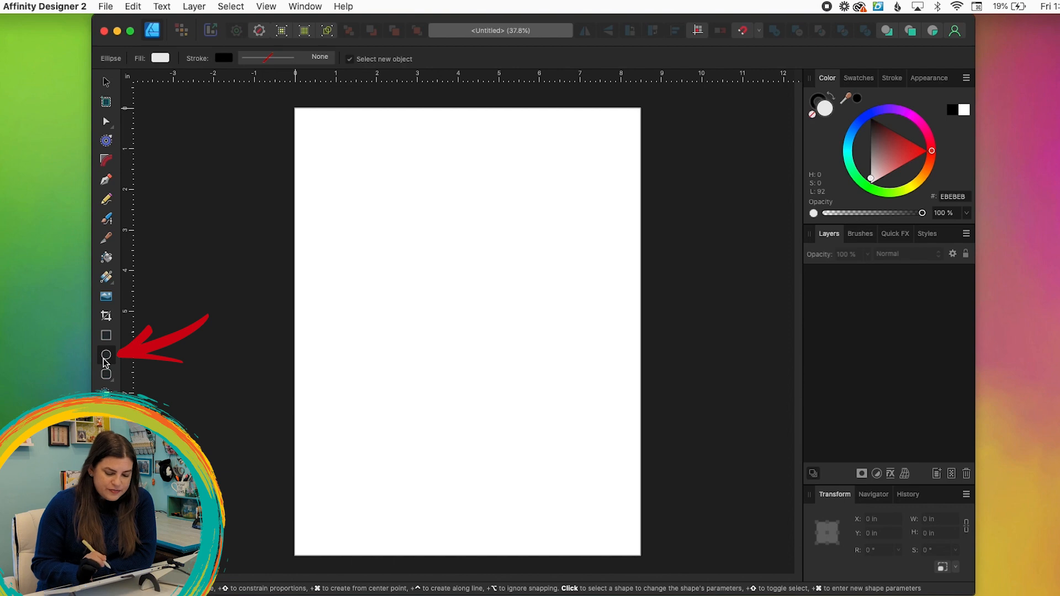
pyautogui.moveTo(389, 267); pyautogui.dragTo(585, 462)
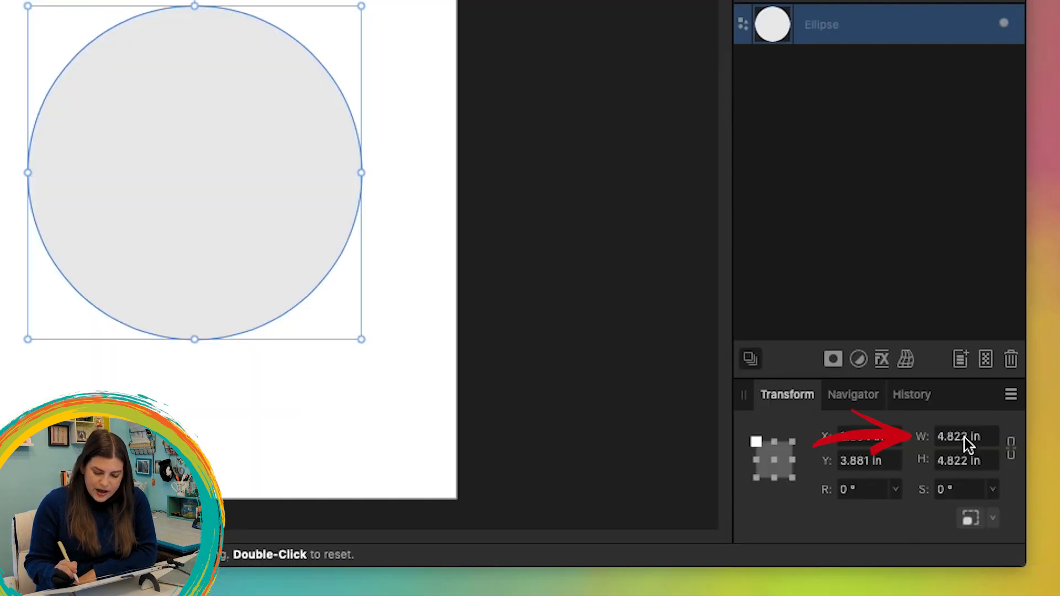
# Set the circle's width and height to 5.25 in and lock its aspect ratio
pyautogui.click(965, 438)
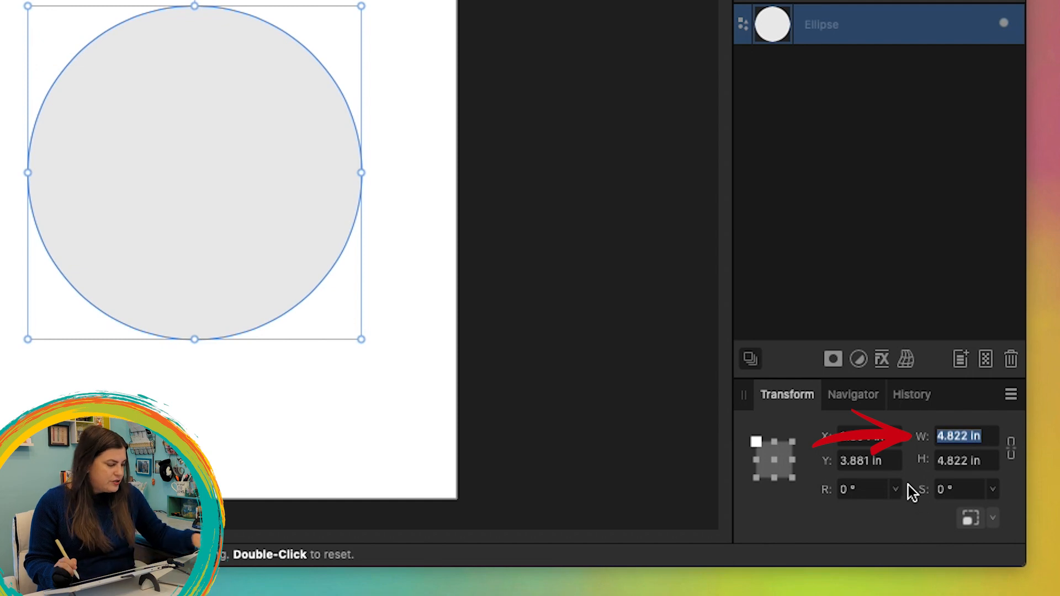
pyautogui.write('5.25')
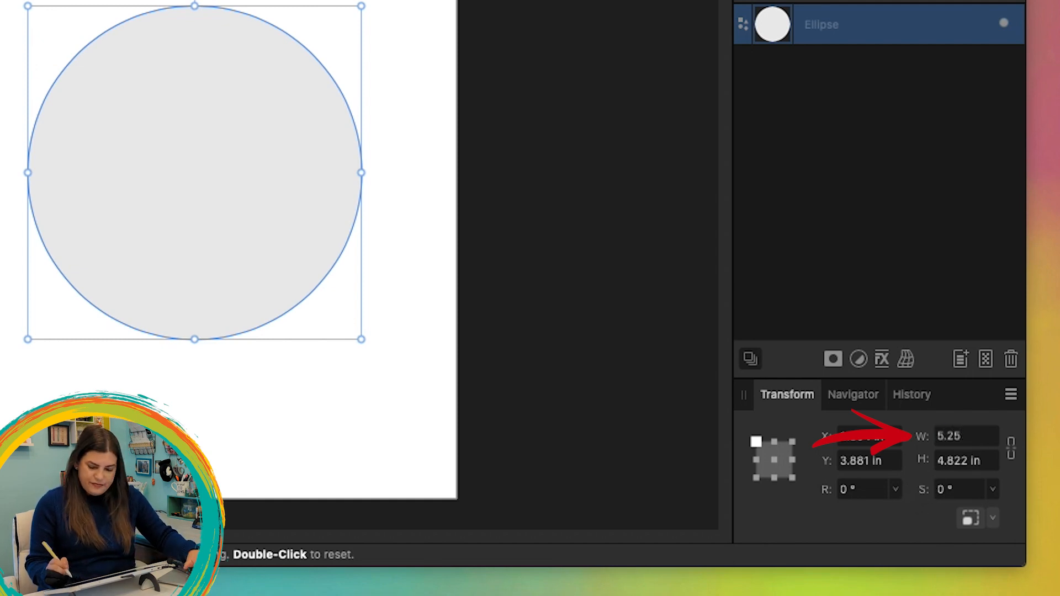
pyautogui.press('Return')
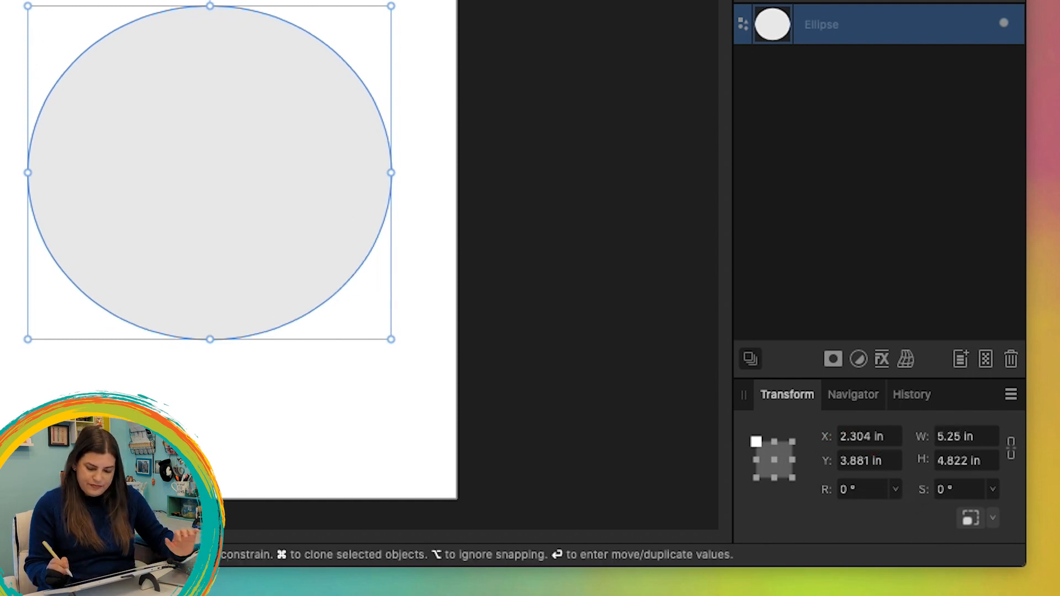
pyautogui.click(959, 460)
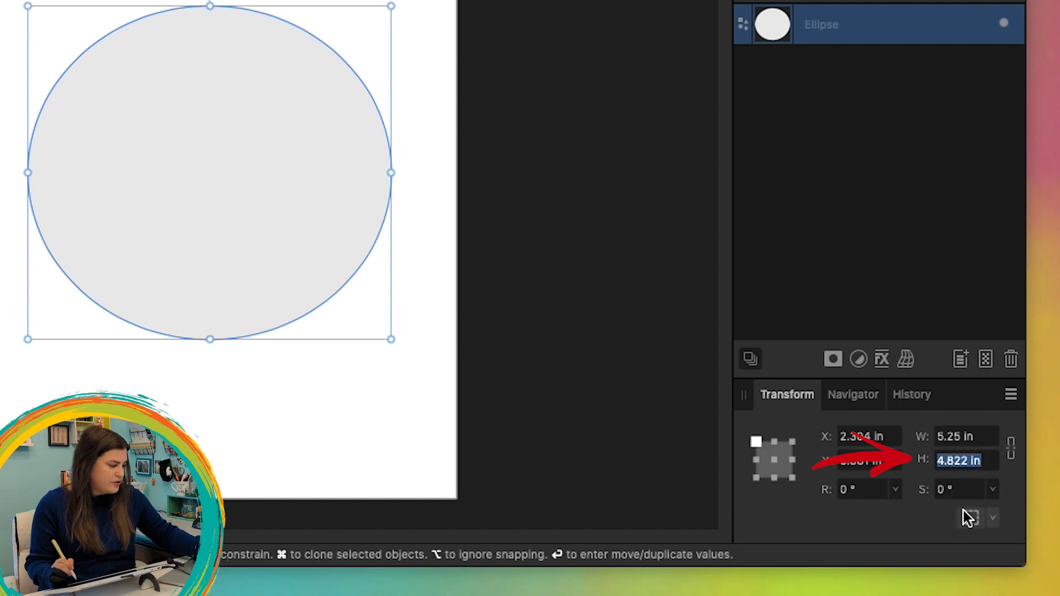
pyautogui.write('5.25')
pyautogui.press('Return')
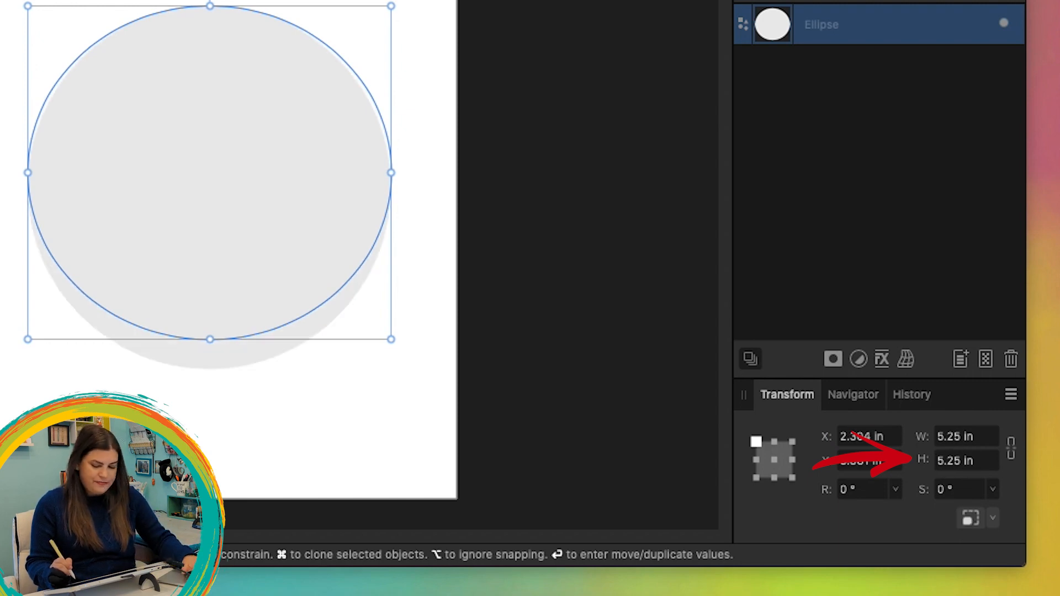
pyautogui.click(1013, 460)
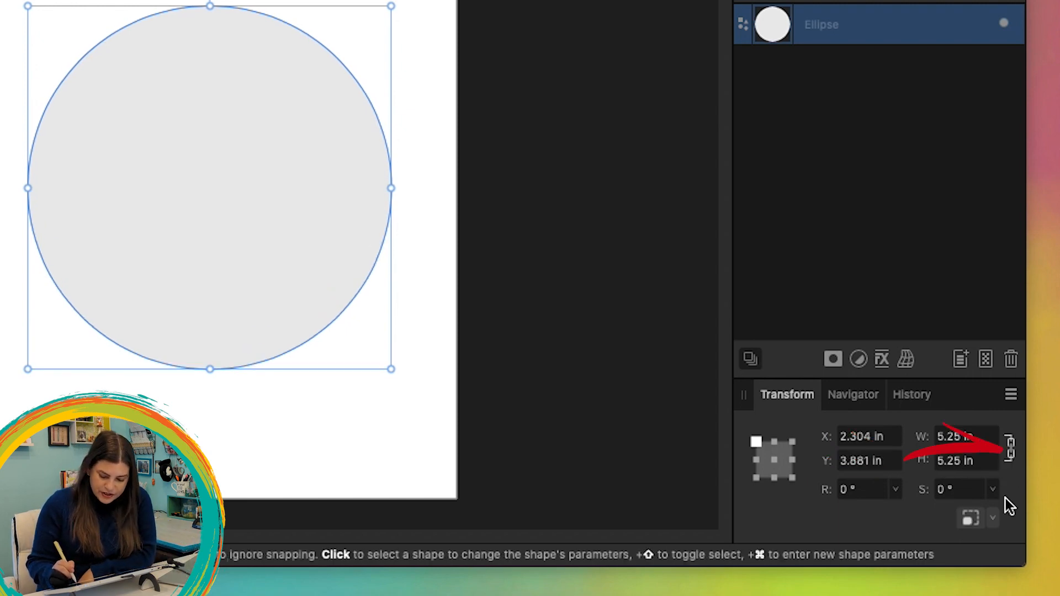
pyautogui.click(1012, 454)
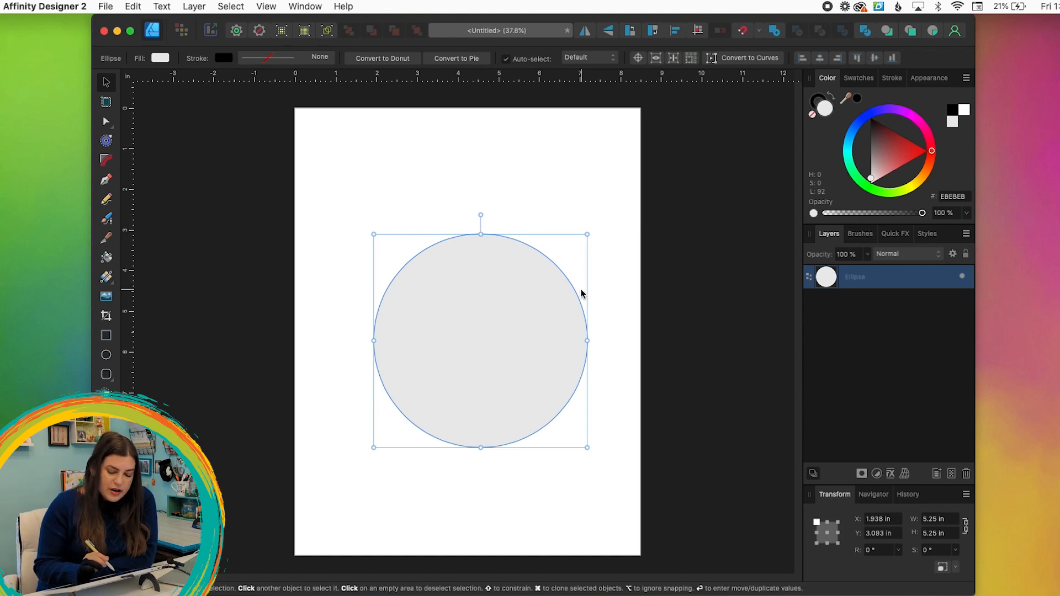
# Duplicate the circle and hide the upper copy
pyautogui.click(899, 285)
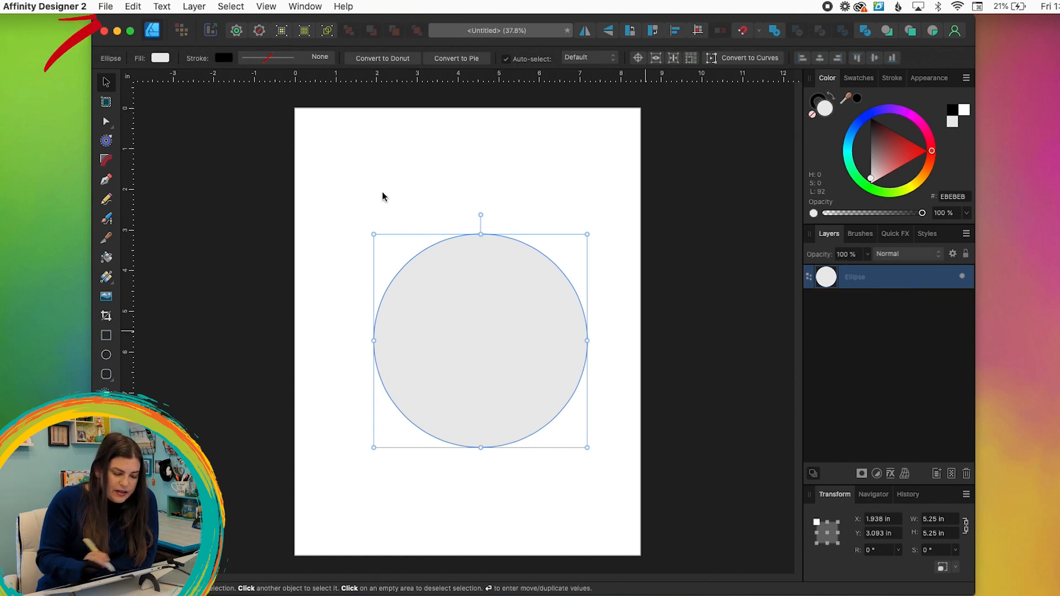
pyautogui.click(133, 7)
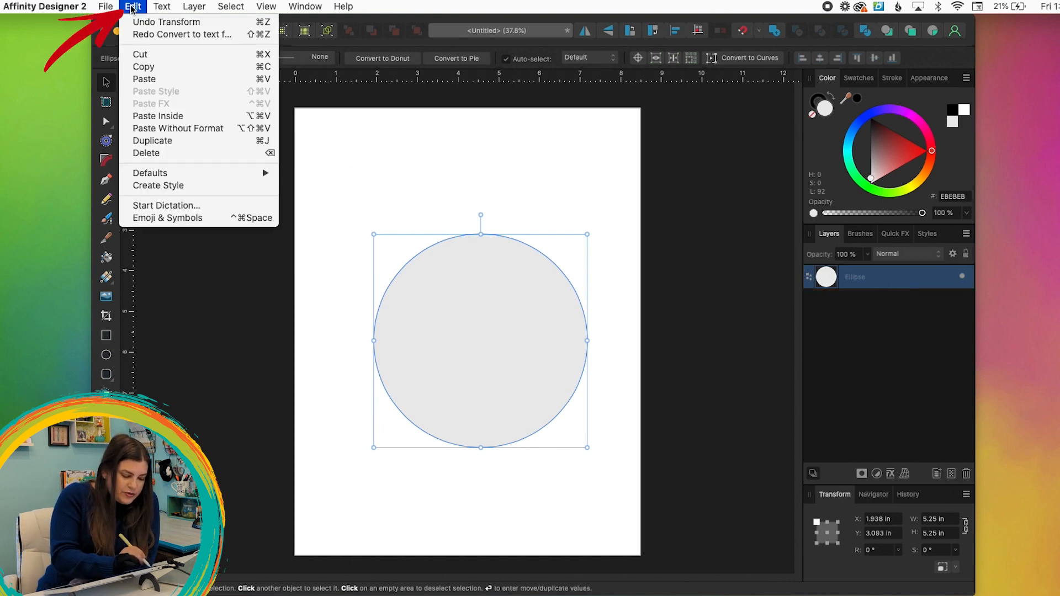
pyautogui.click(193, 142)
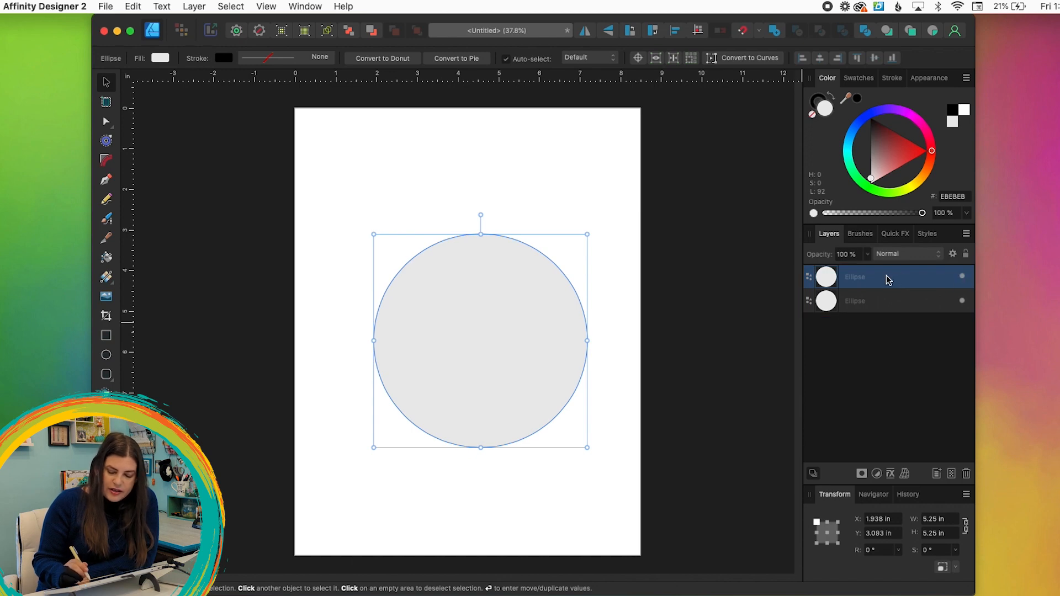
pyautogui.click(964, 277)
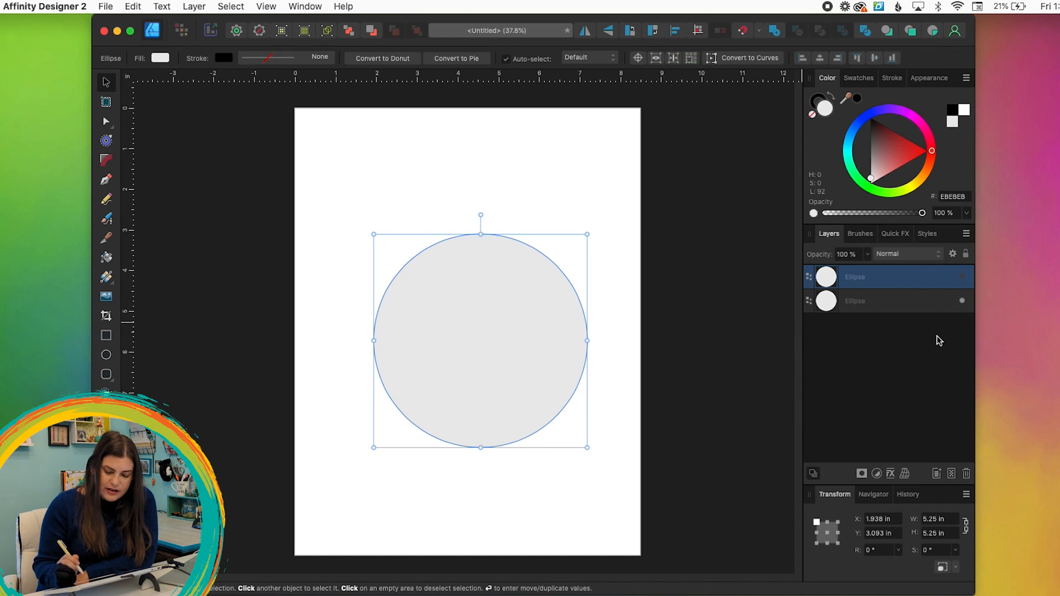
# Remove the fill from the lower circle and give it a solid black stroke of about 7.5 pt
pyautogui.click(897, 306)
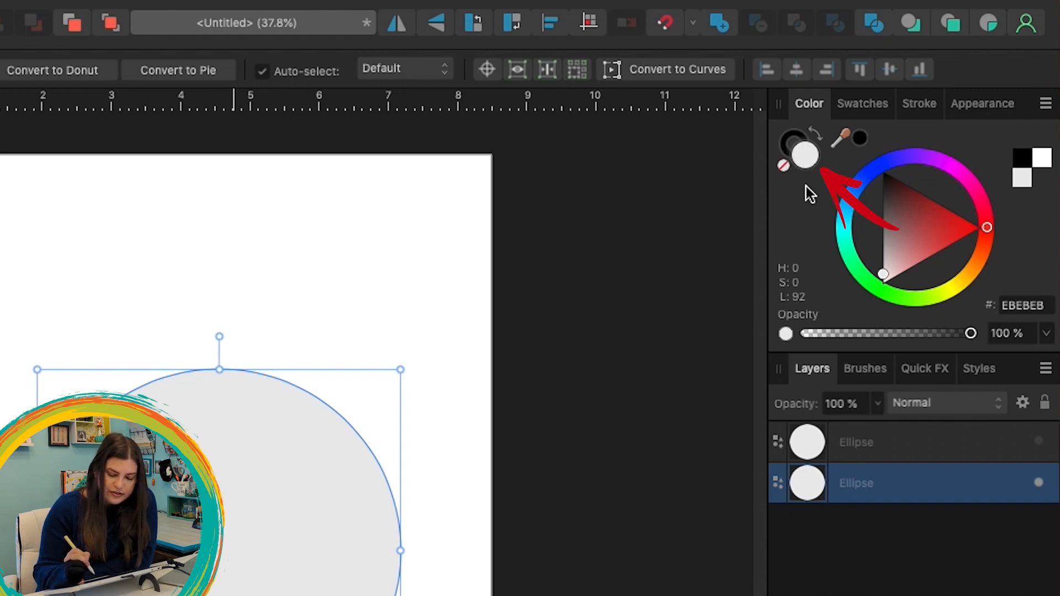
pyautogui.click(783, 166)
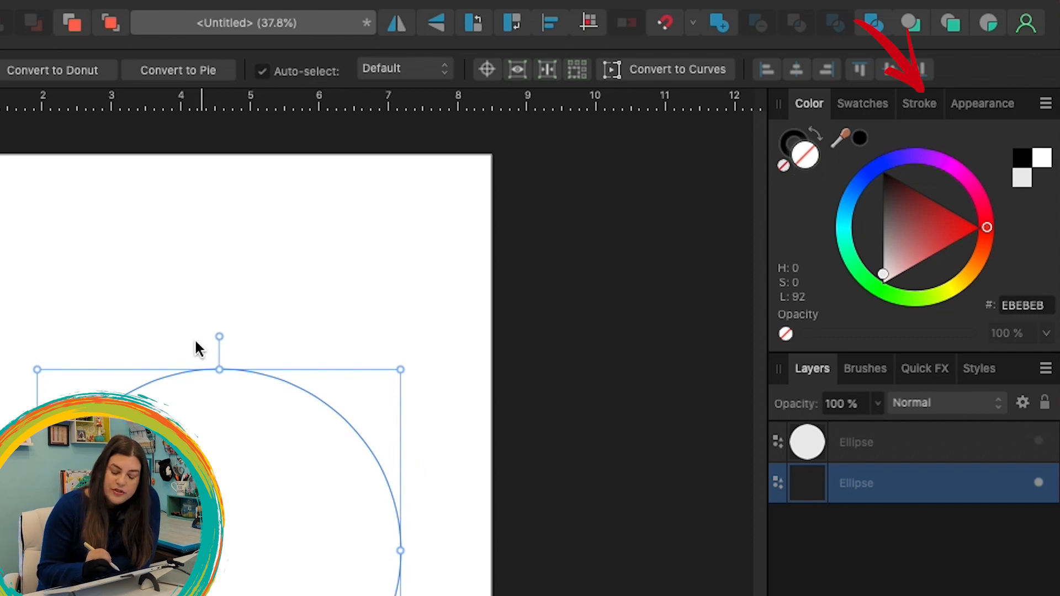
pyautogui.click(916, 104)
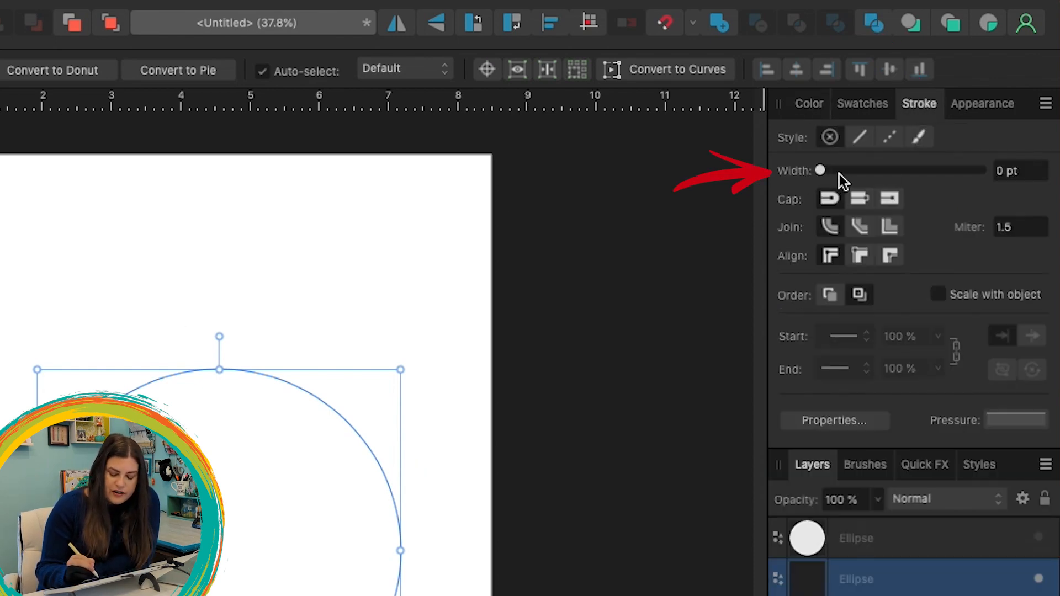
pyautogui.moveTo(823, 171)
pyautogui.mouseDown()
pyautogui.moveTo(941, 167)
pyautogui.moveTo(866, 188)
pyautogui.moveTo(877, 180)
pyautogui.mouseUp()
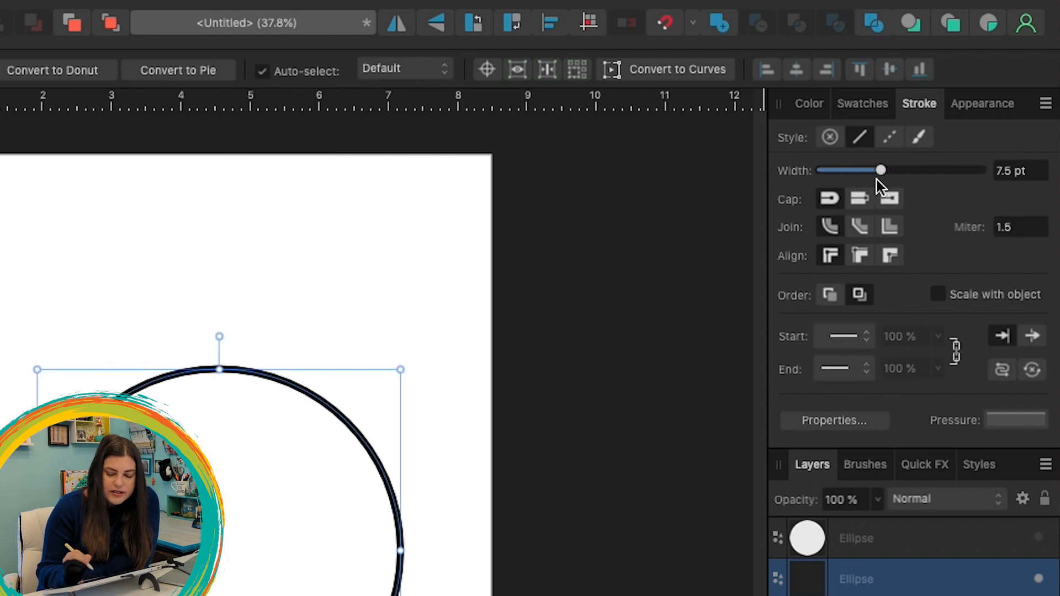
# Set the lower circle's stroke width to 36 pt and align the stroke to the outside
pyautogui.click(1013, 170)
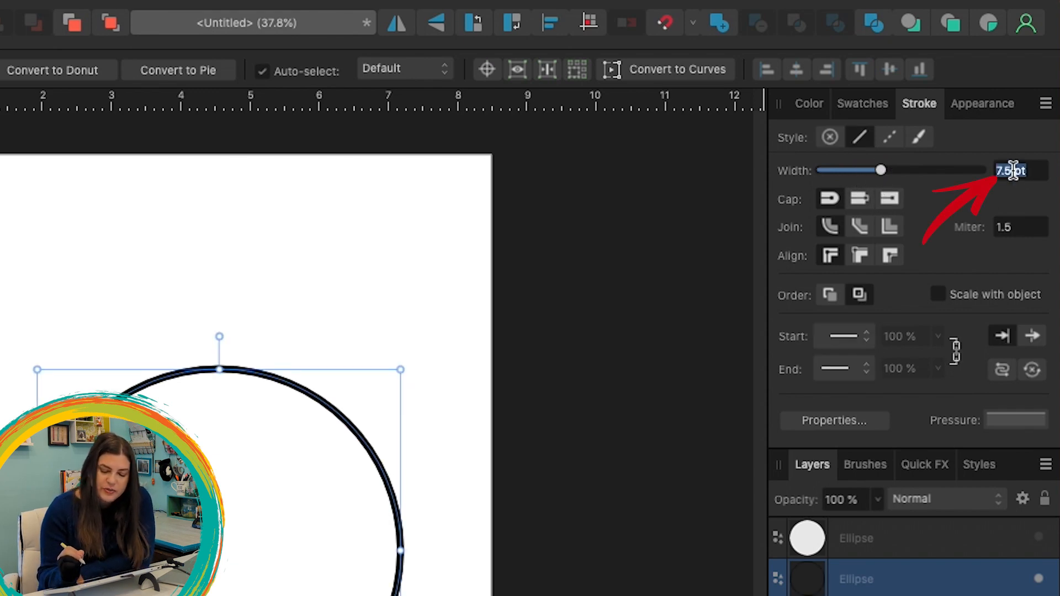
pyautogui.press('BackSpace')
pyautogui.write('3')
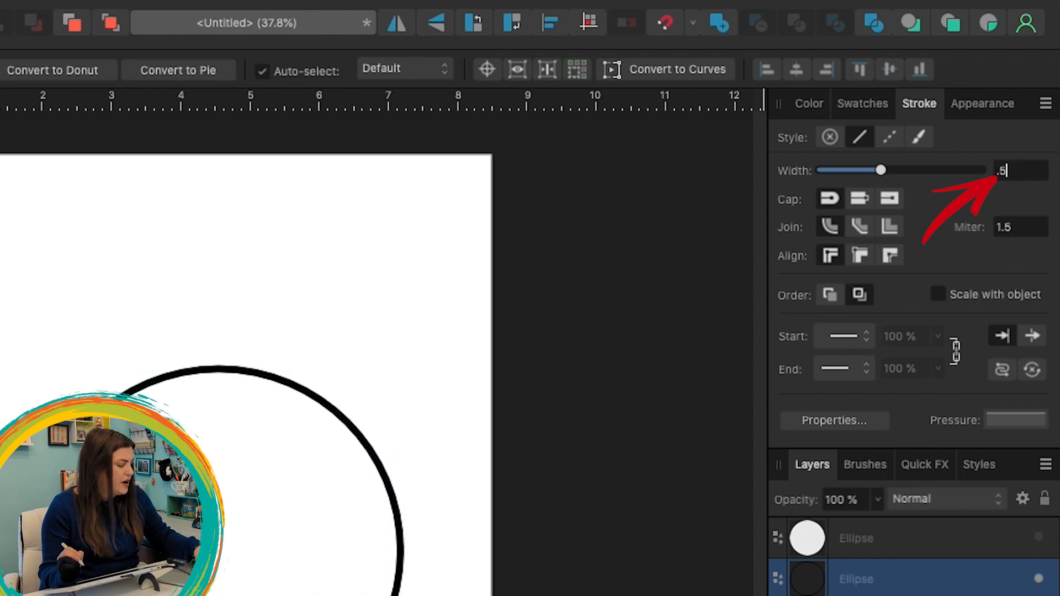
pyautogui.write('6')
pyautogui.press('Return')
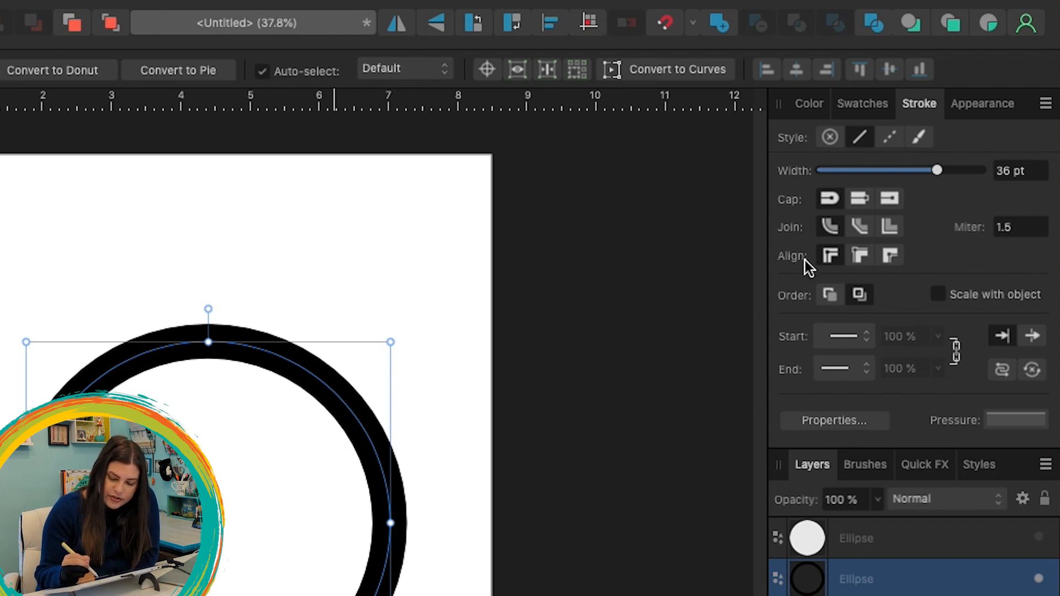
pyautogui.click(891, 255)
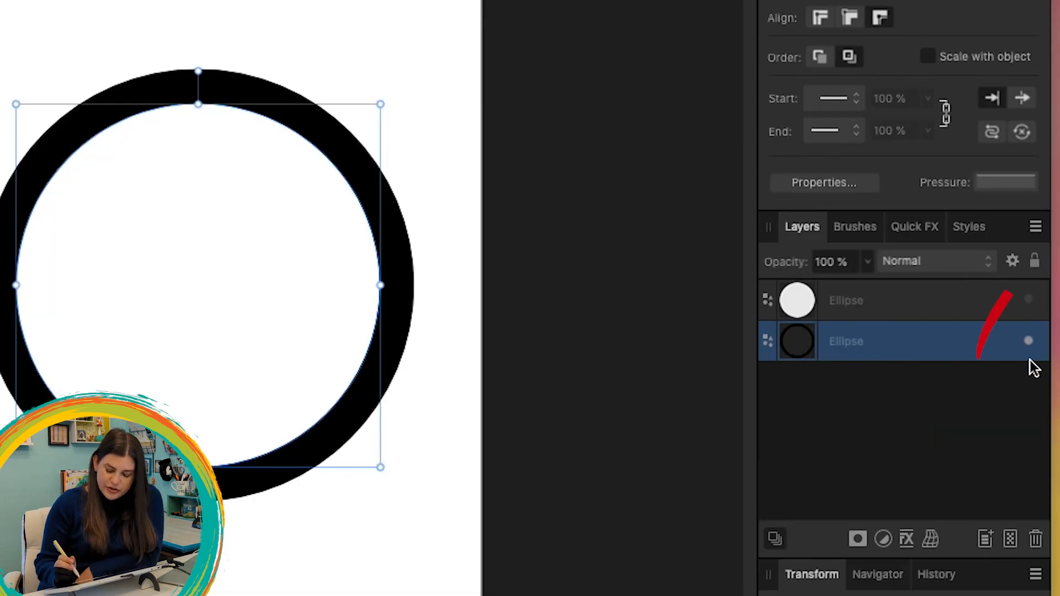
# Lock the black ring's layer and make the hidden gray circle visible again
pyautogui.click(1035, 264)
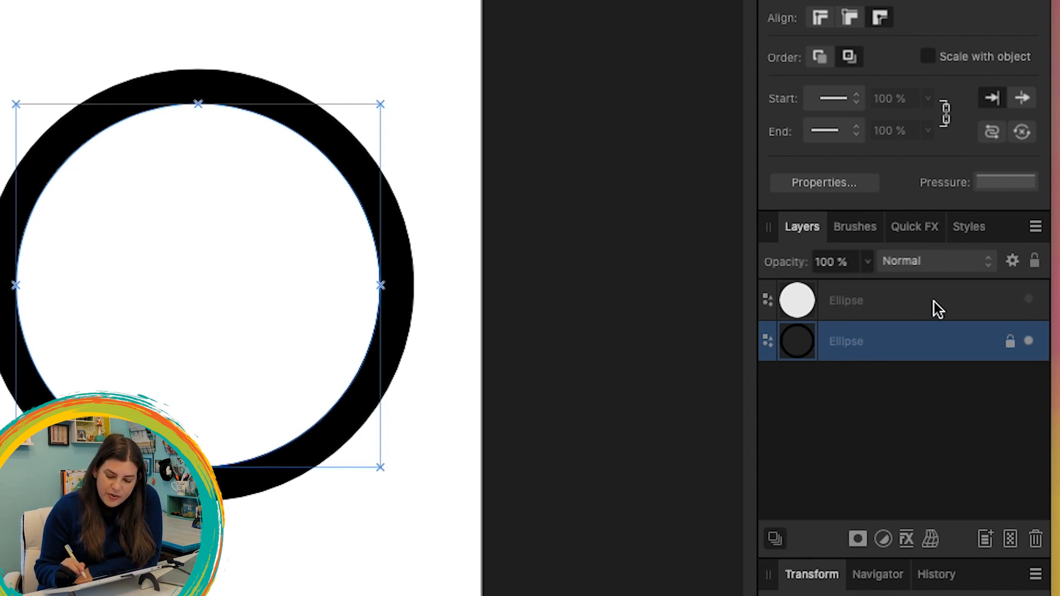
pyautogui.click(954, 300)
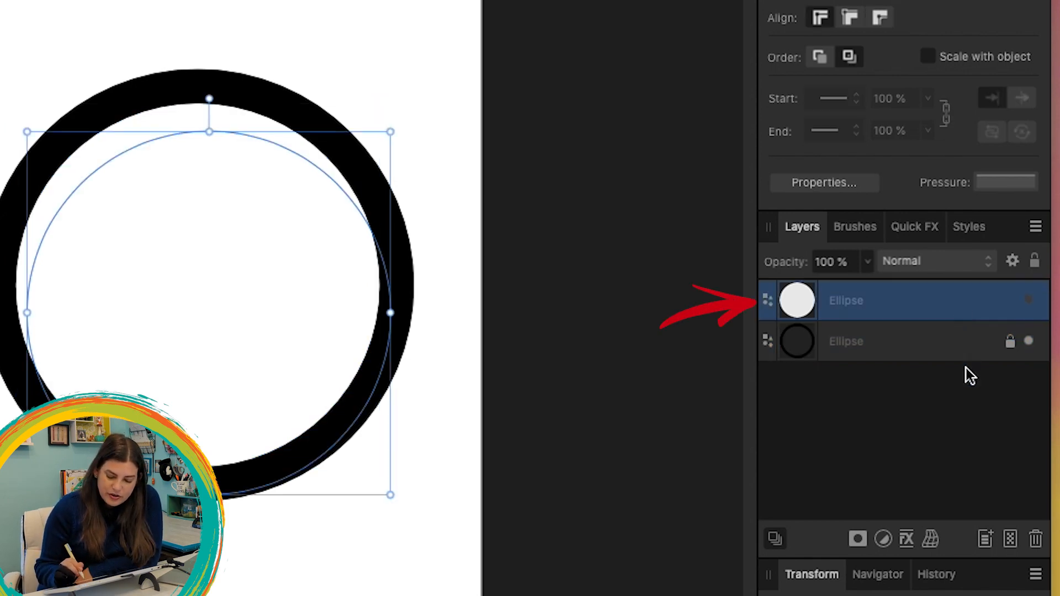
pyautogui.click(1031, 300)
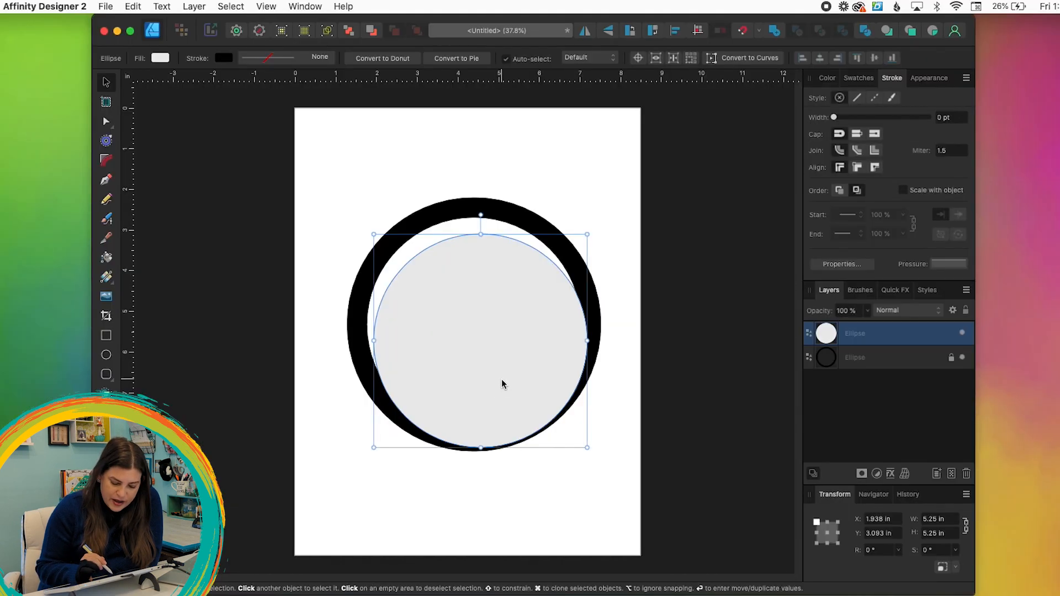
# Move the gray circle so it sits centered inside the black ring
pyautogui.moveTo(502, 383); pyautogui.dragTo(493, 366)
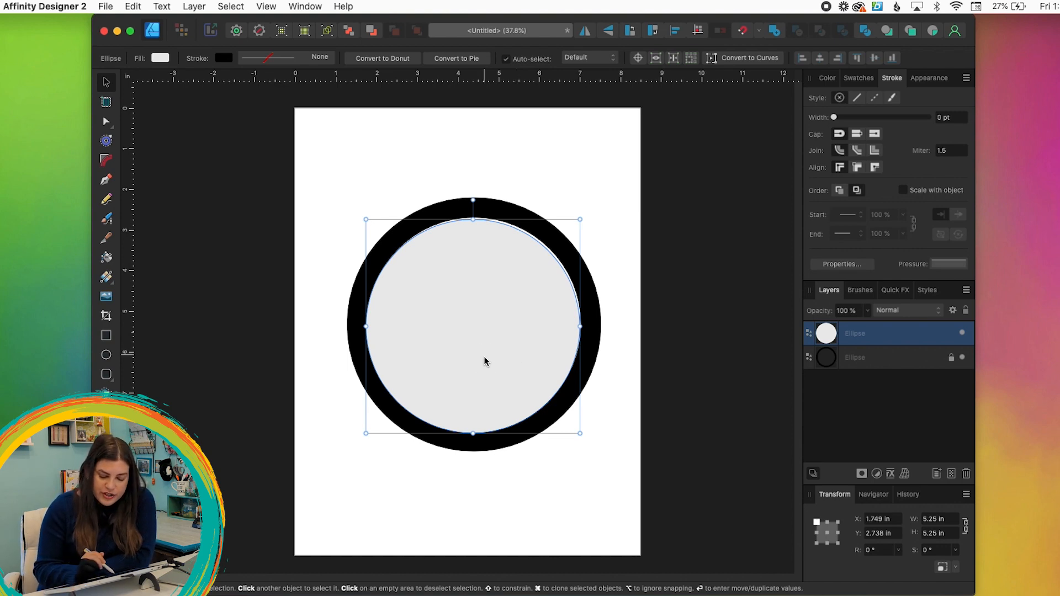
pyautogui.moveTo(486, 359); pyautogui.dragTo(481, 350)
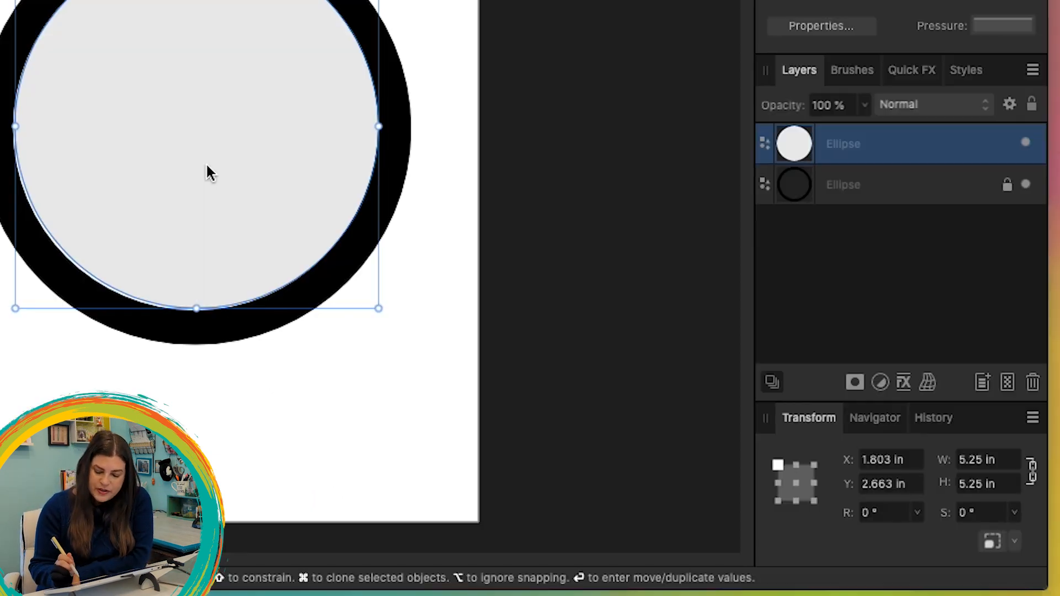
# Resize the gray circle to 6.25 in wide with proportions linked, and center it over the black ring
pyautogui.click(977, 467)
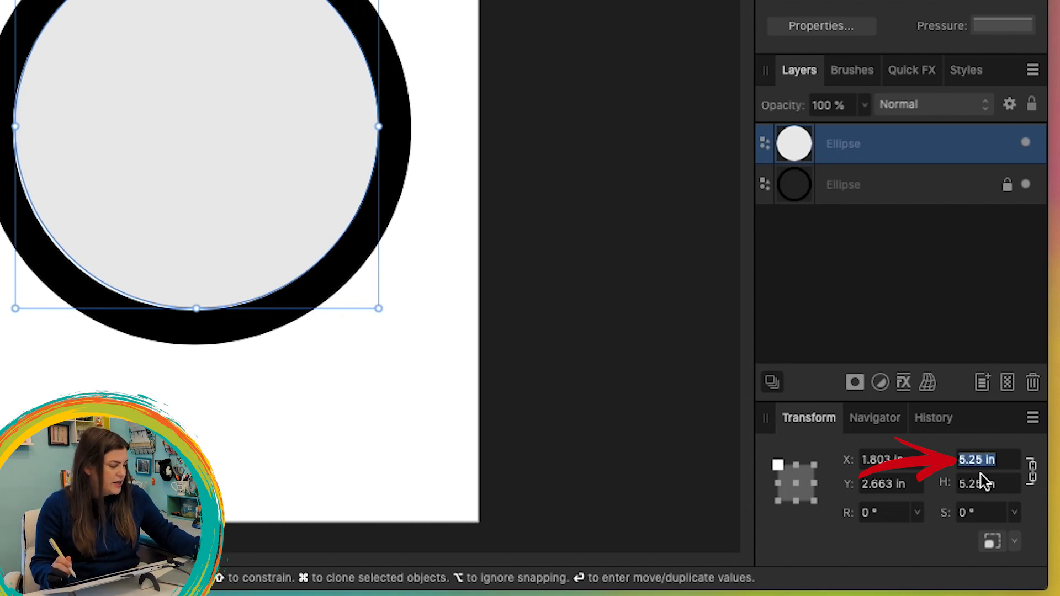
pyautogui.write('6')
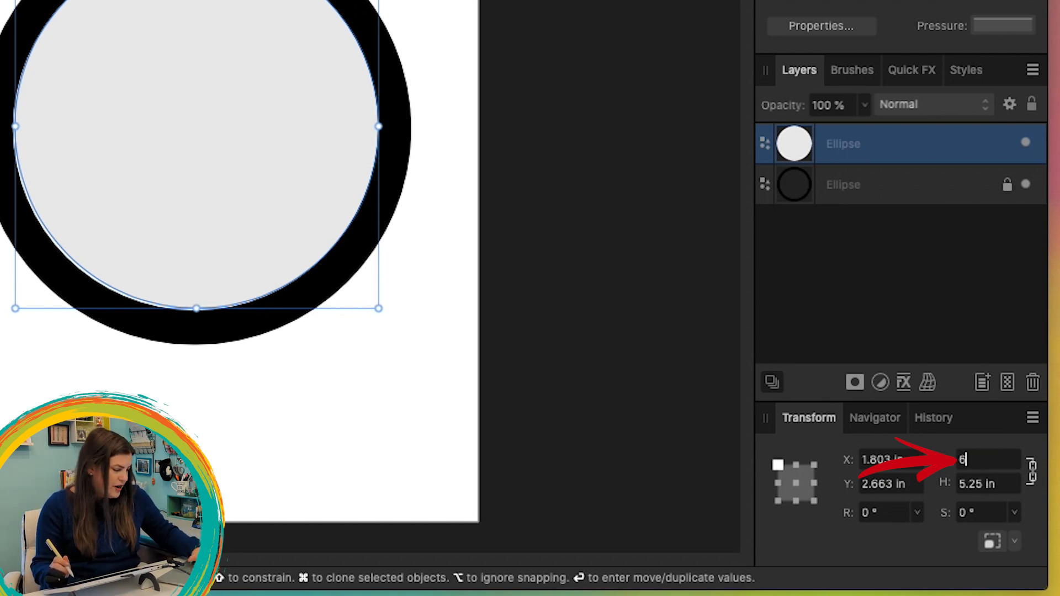
pyautogui.write('.25')
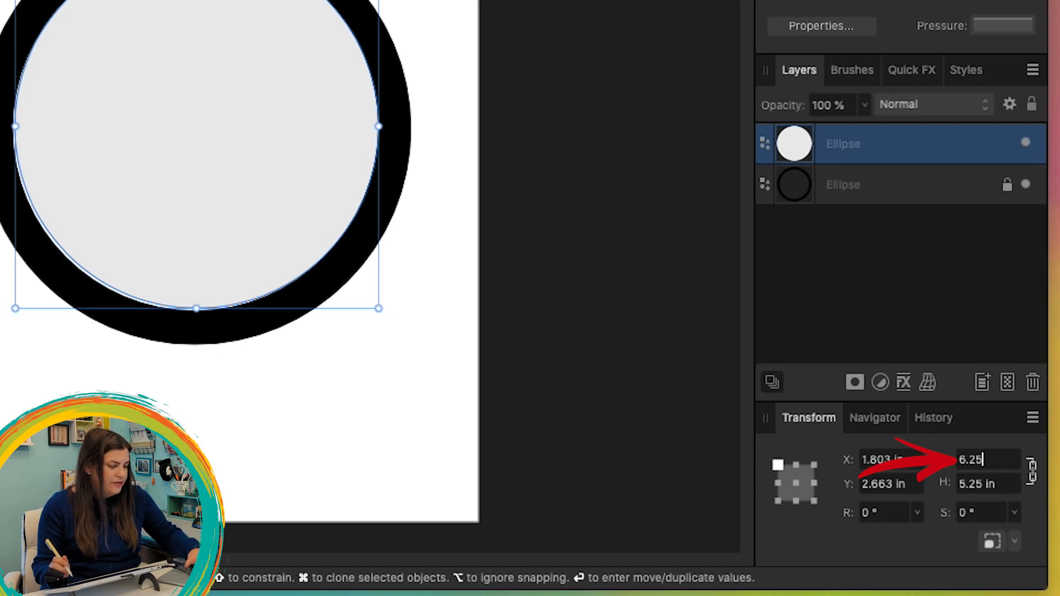
pyautogui.press('Return')
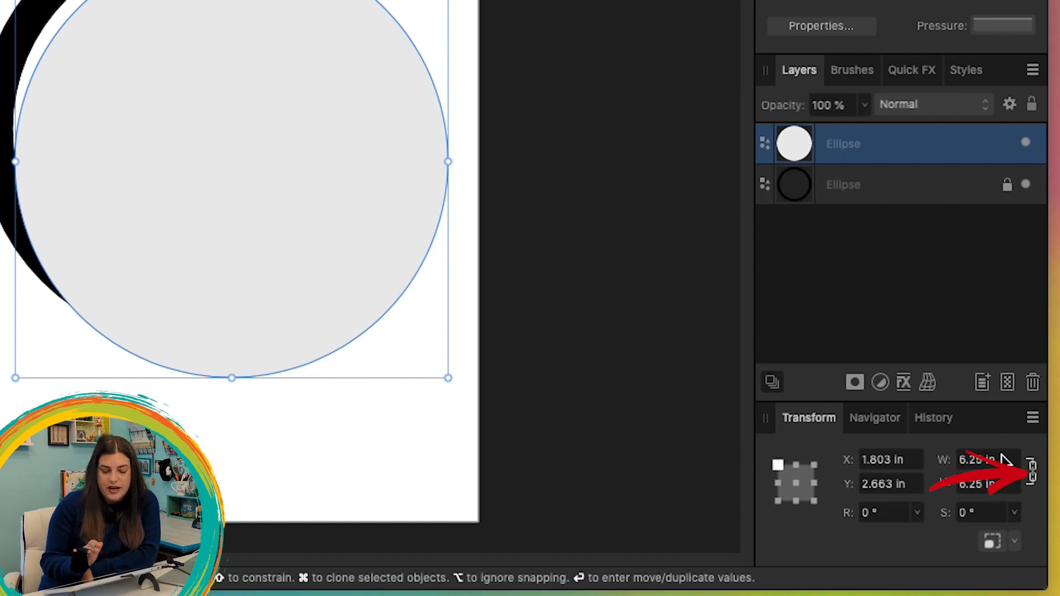
pyautogui.moveTo(277, 308); pyautogui.dragTo(238, 279)
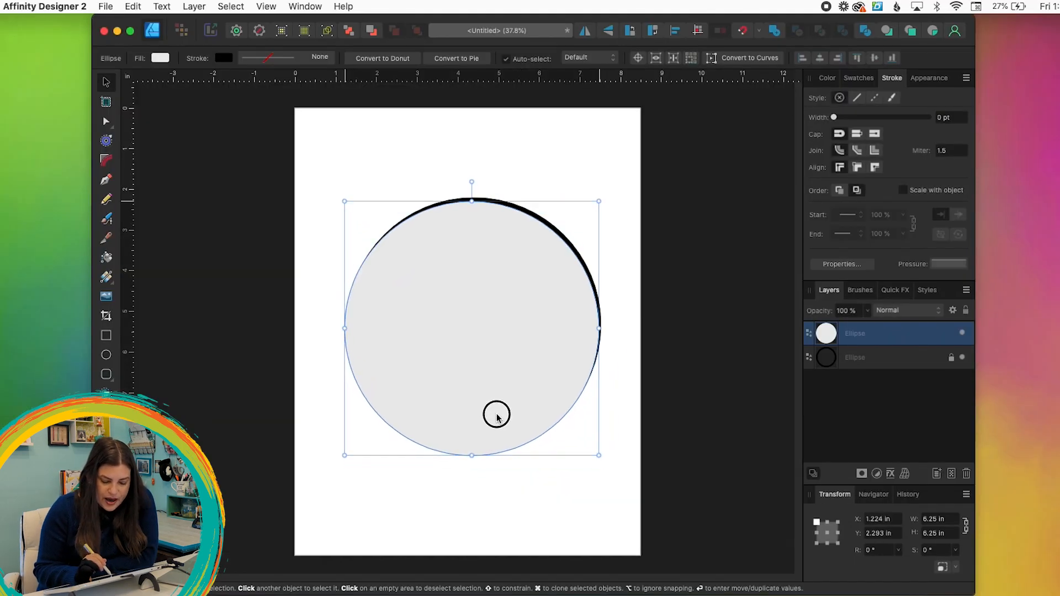
pyautogui.moveTo(499, 415); pyautogui.dragTo(496, 408)
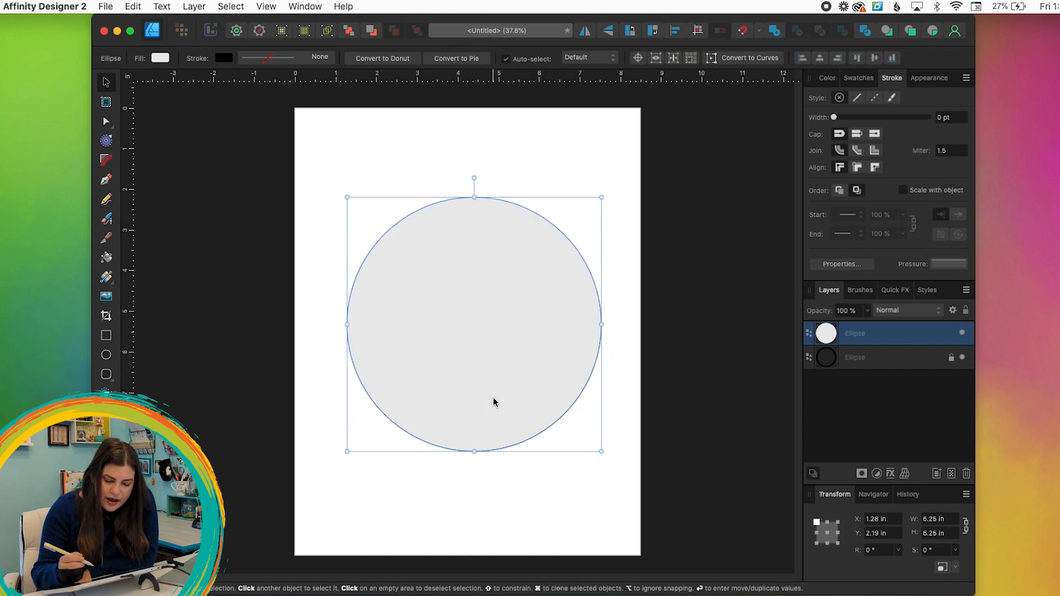
# Remove the fill from the 6.25 in circle and move it up so its top edge clears the ring
pyautogui.click(827, 78)
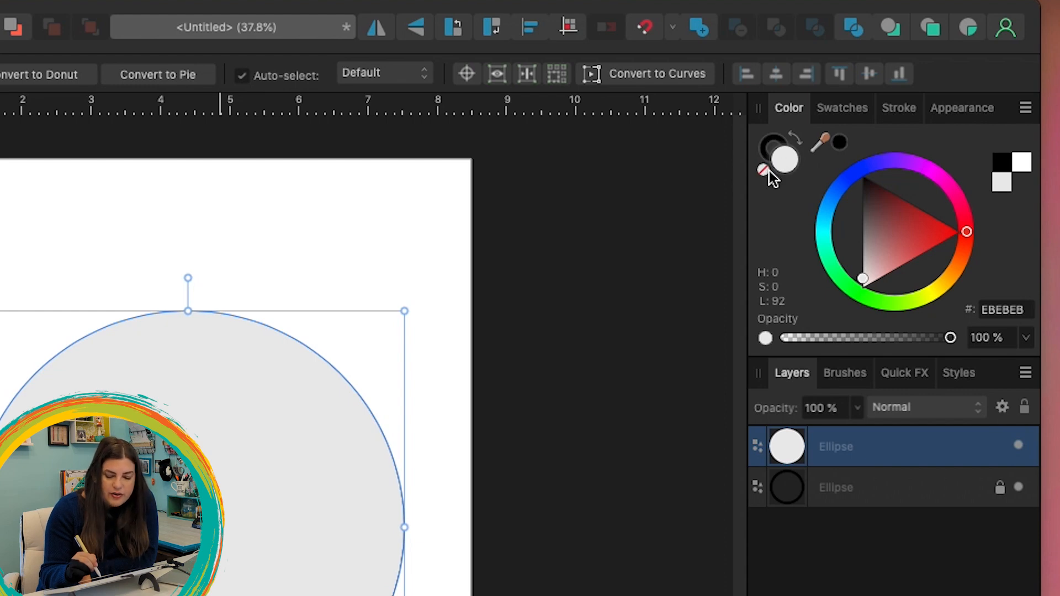
pyautogui.click(763, 170)
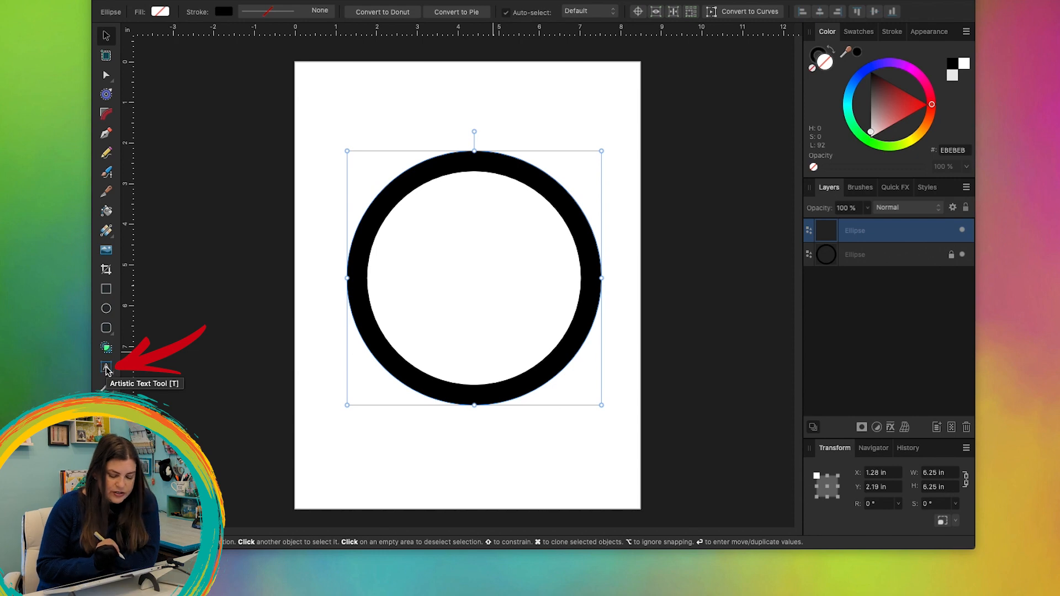
pyautogui.click(106, 369)
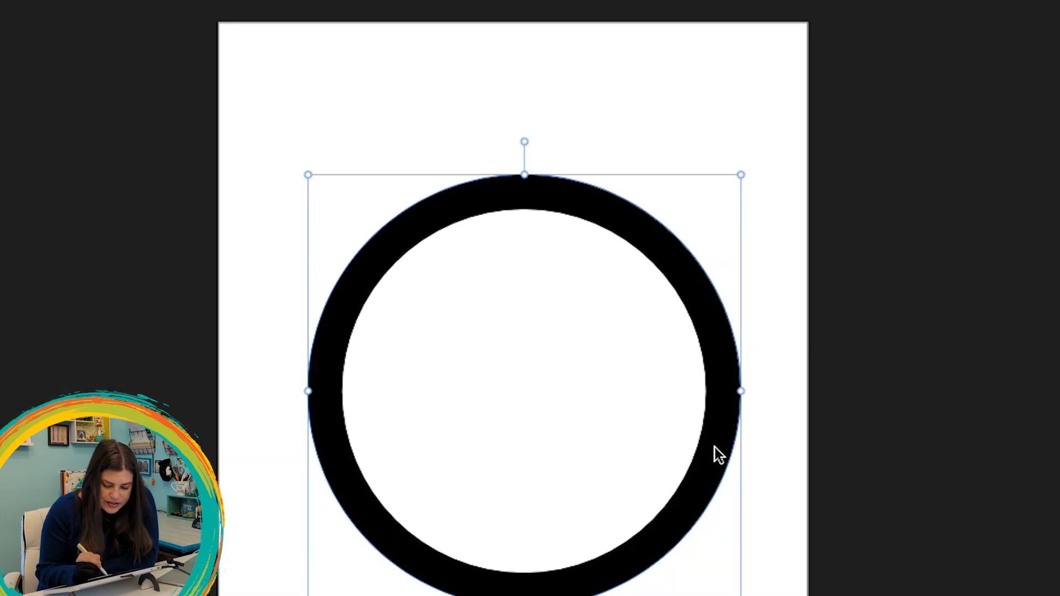
pyautogui.moveTo(714, 447); pyautogui.dragTo(711, 376)
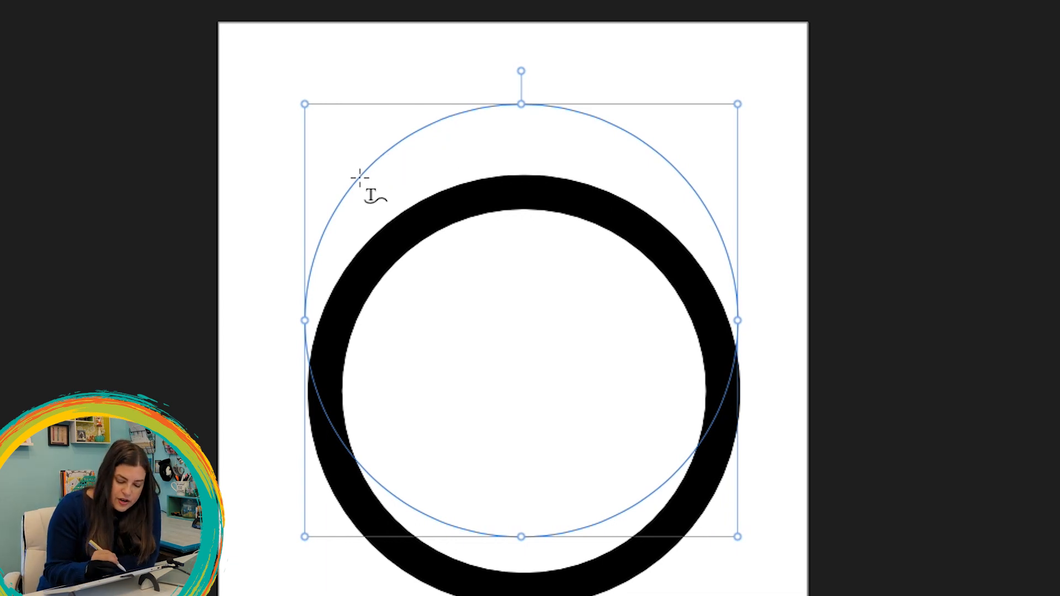
# Add the path text "NEW YEAR" along the outside of the unfilled circle with the Artistic Text tool
pyautogui.click(492, 110)
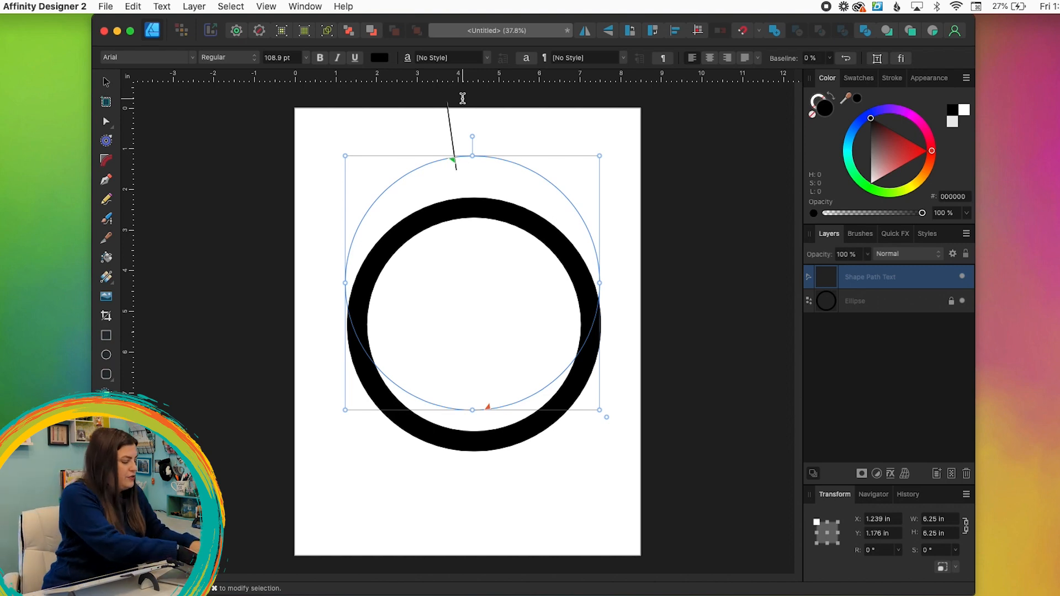
pyautogui.write('NEW YEAR')
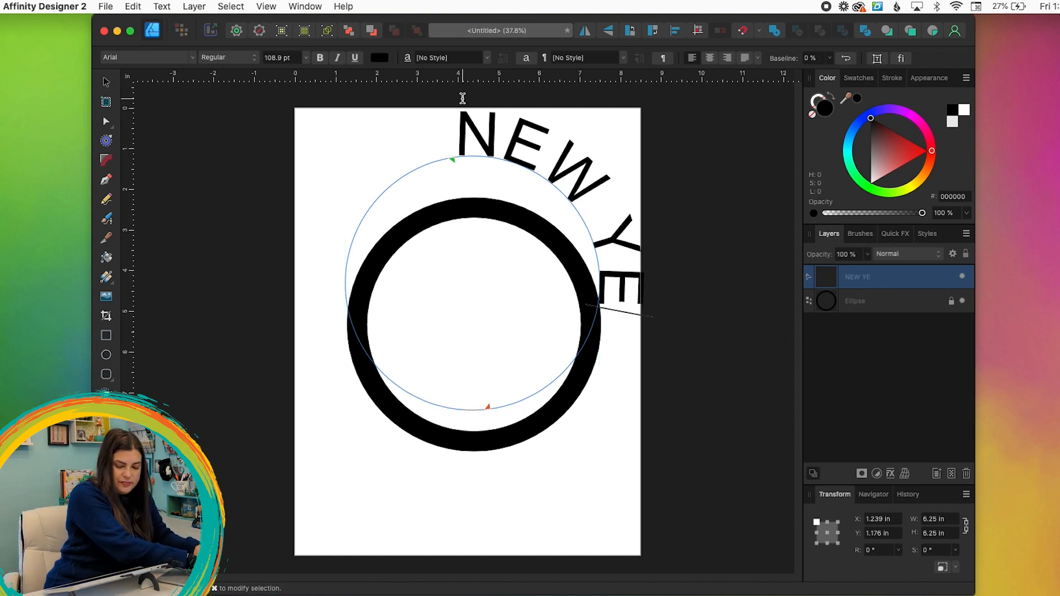
pyautogui.press('Escape')
# Center the NEW YEAR text across the upper half of its circular path, and move it down onto the black ring
pyautogui.moveTo(569, 379); pyautogui.dragTo(421, 129)
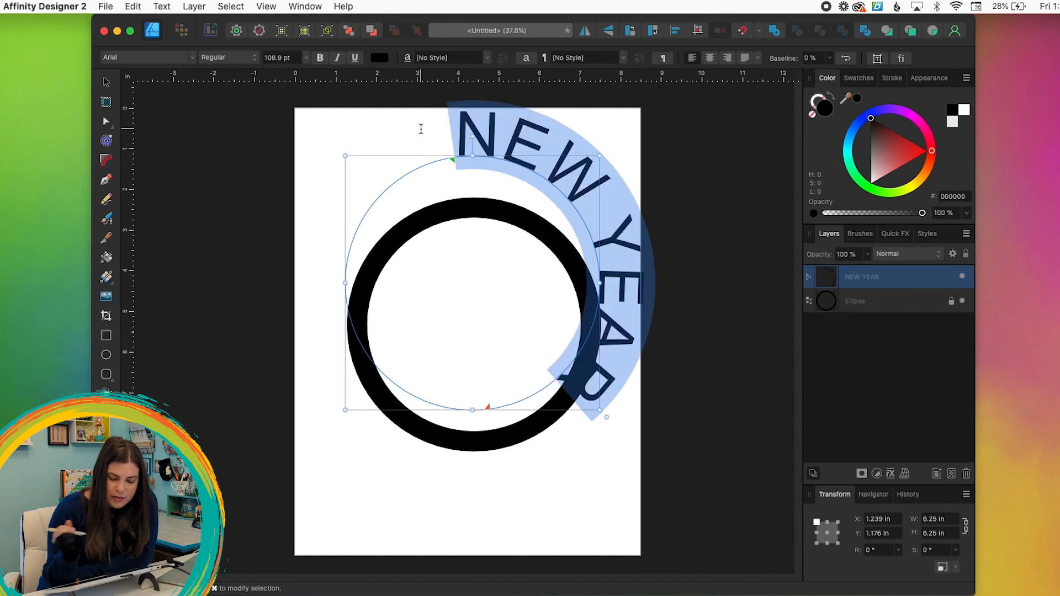
pyautogui.click(709, 61)
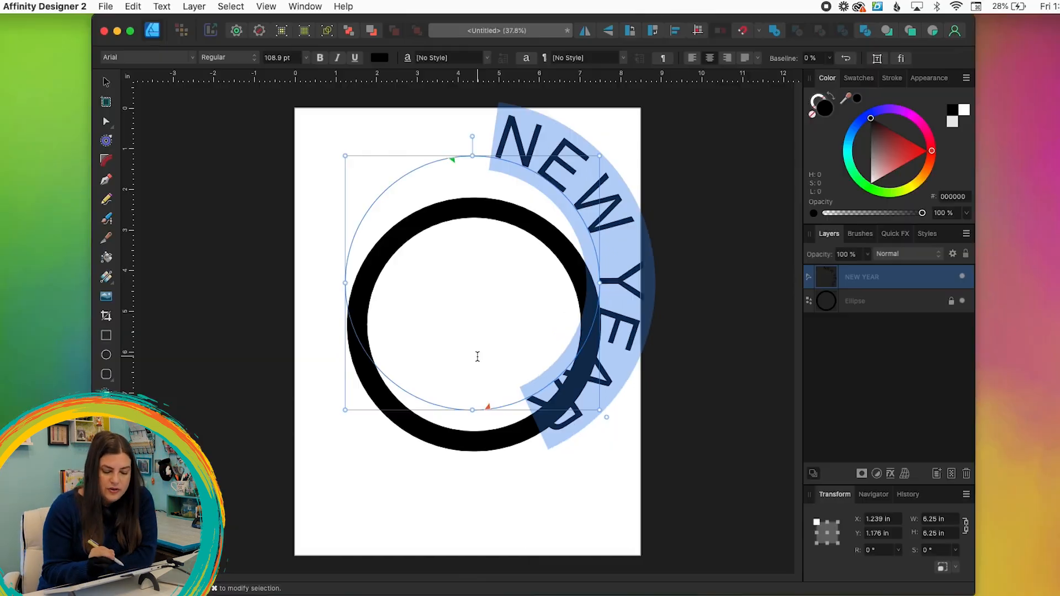
pyautogui.moveTo(355, 26); pyautogui.dragTo(310, 37)
pyautogui.moveTo(426, 170); pyautogui.dragTo(344, 285)
pyautogui.moveTo(489, 409); pyautogui.dragTo(609, 284)
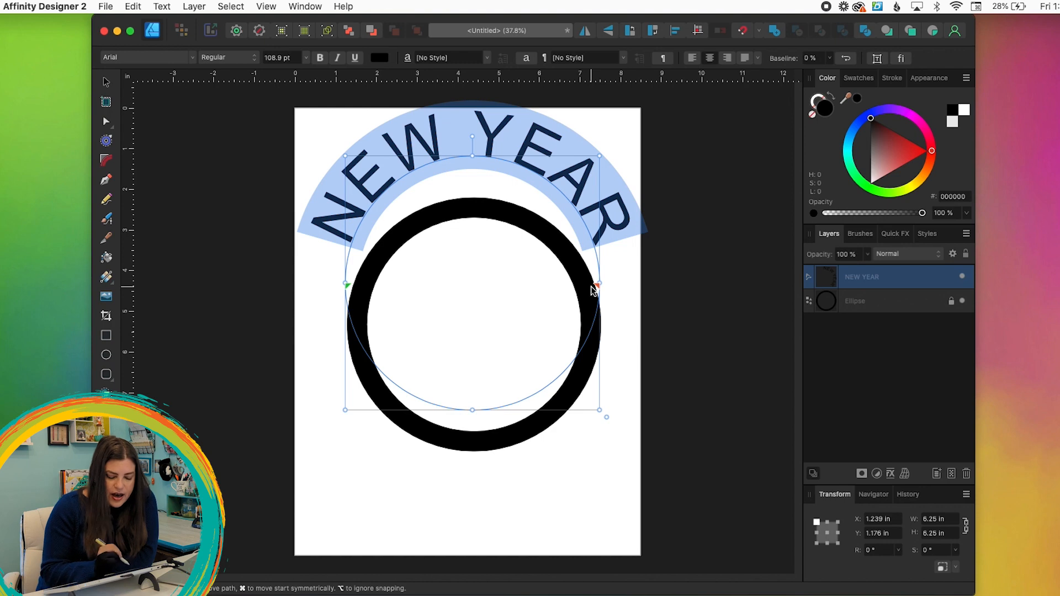
pyautogui.click(107, 83)
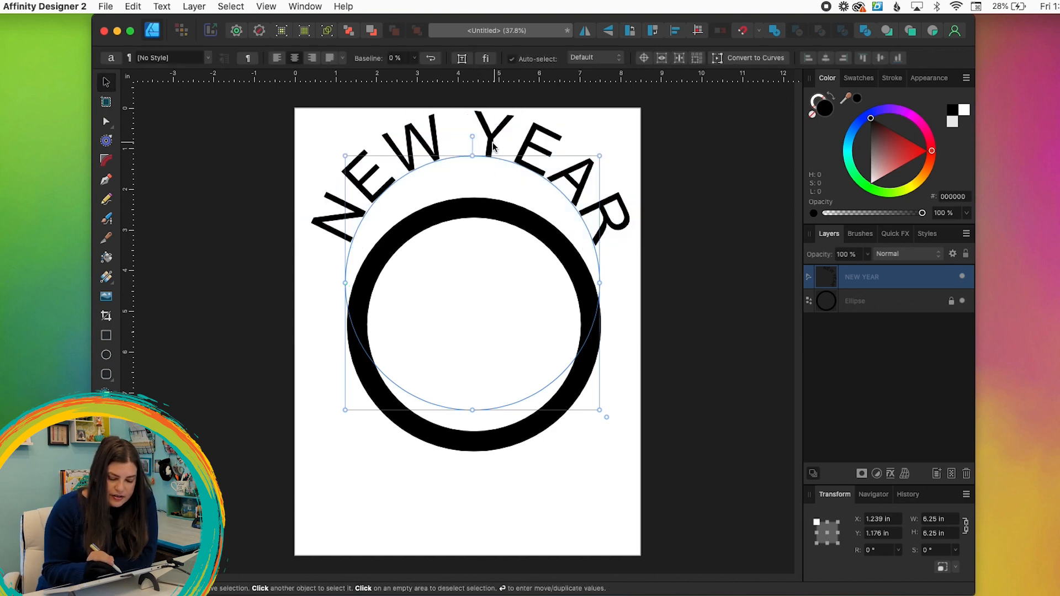
pyautogui.moveTo(492, 149); pyautogui.dragTo(487, 189)
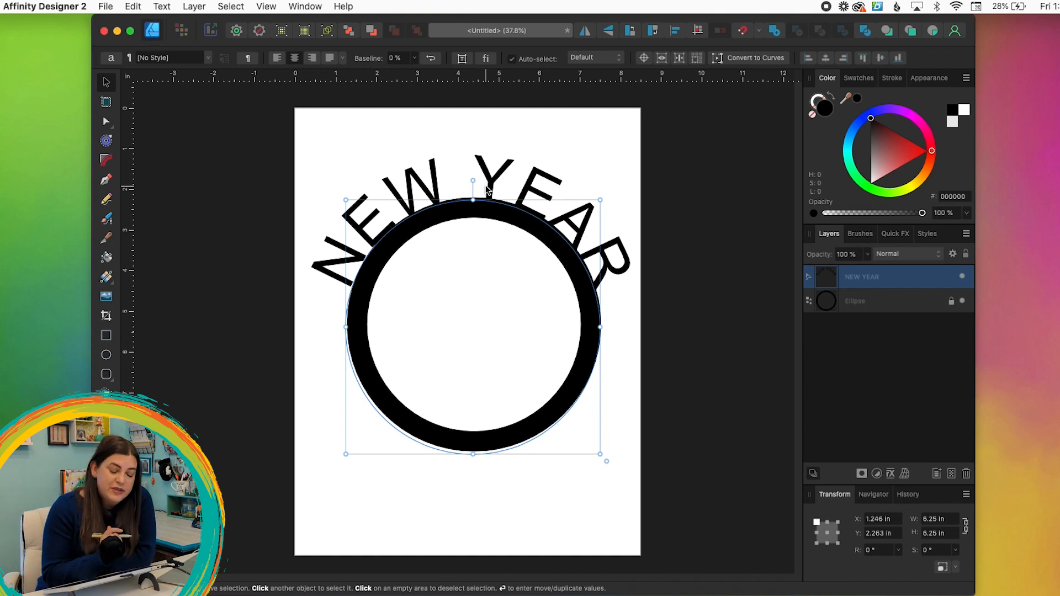
# Change the font of the whole NEW YEAR text to Rondera
pyautogui.doubleClick(375, 239)
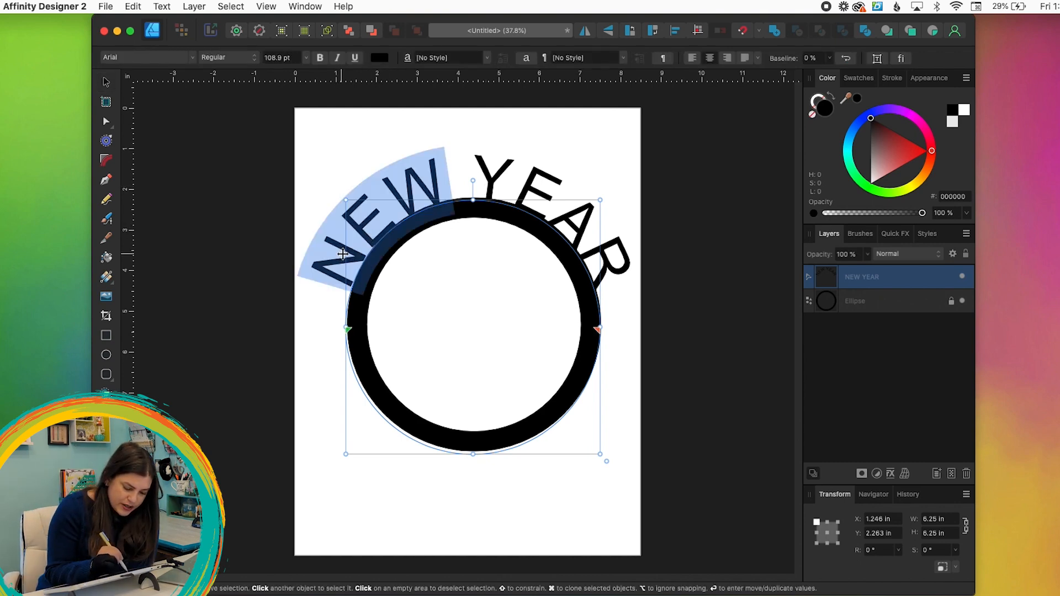
pyautogui.moveTo(329, 271); pyautogui.dragTo(629, 269)
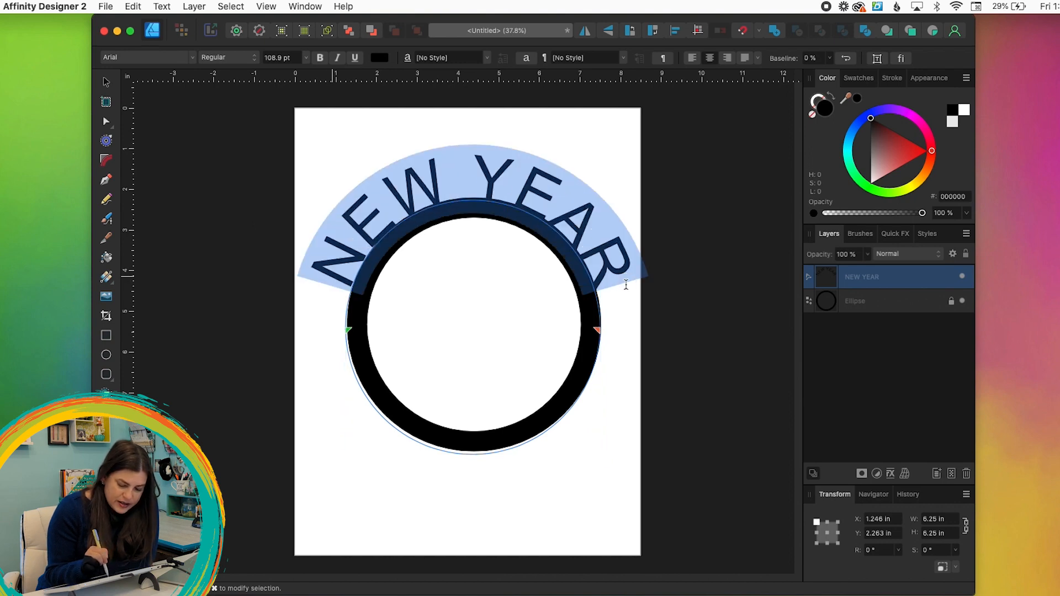
pyautogui.click(183, 57)
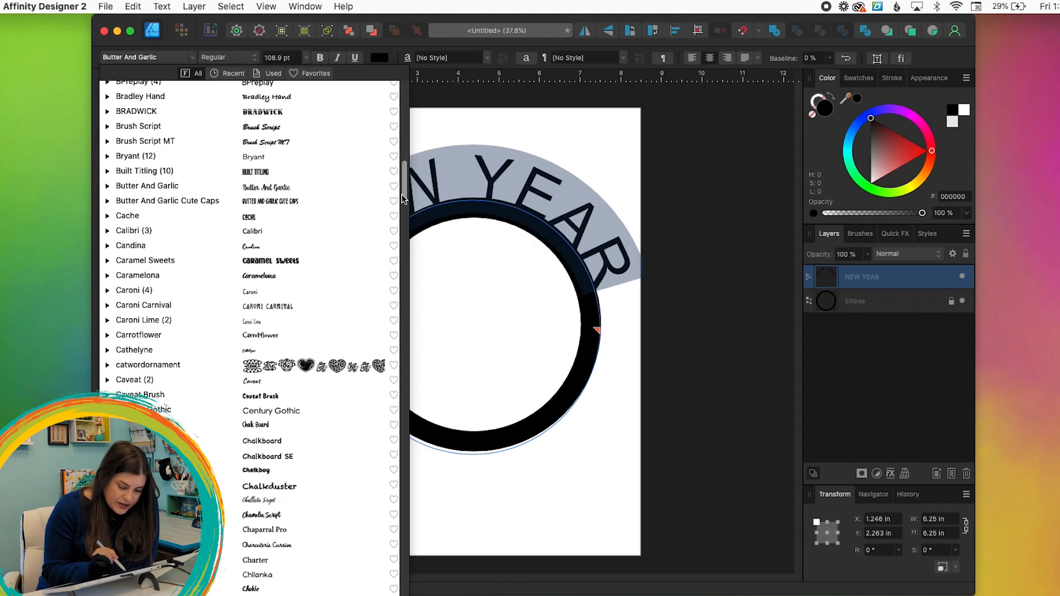
pyautogui.moveTo(402, 198); pyautogui.dragTo(399, 234)
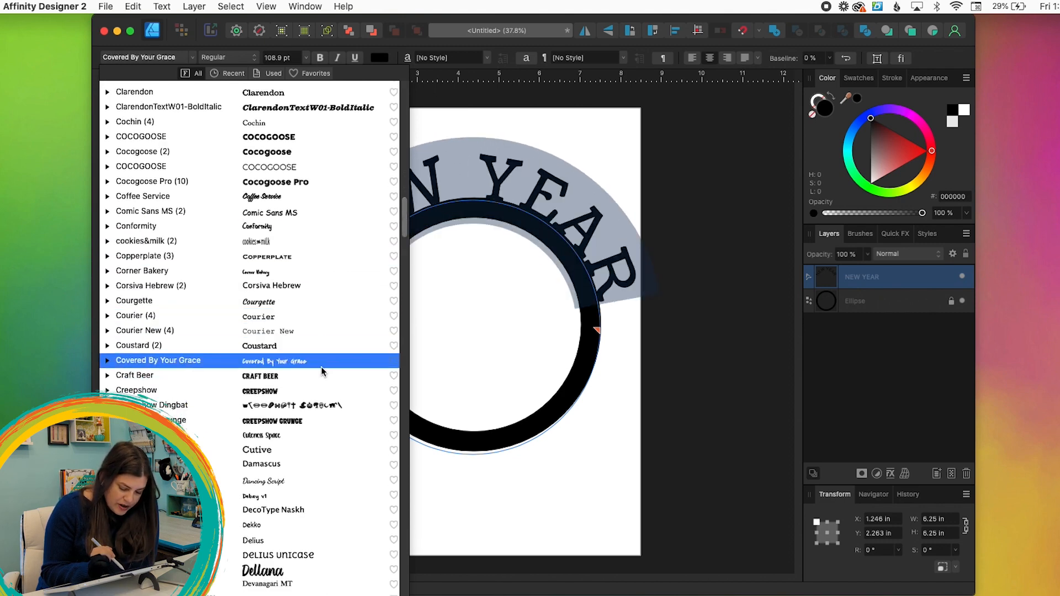
pyautogui.moveTo(405, 232); pyautogui.dragTo(398, 249)
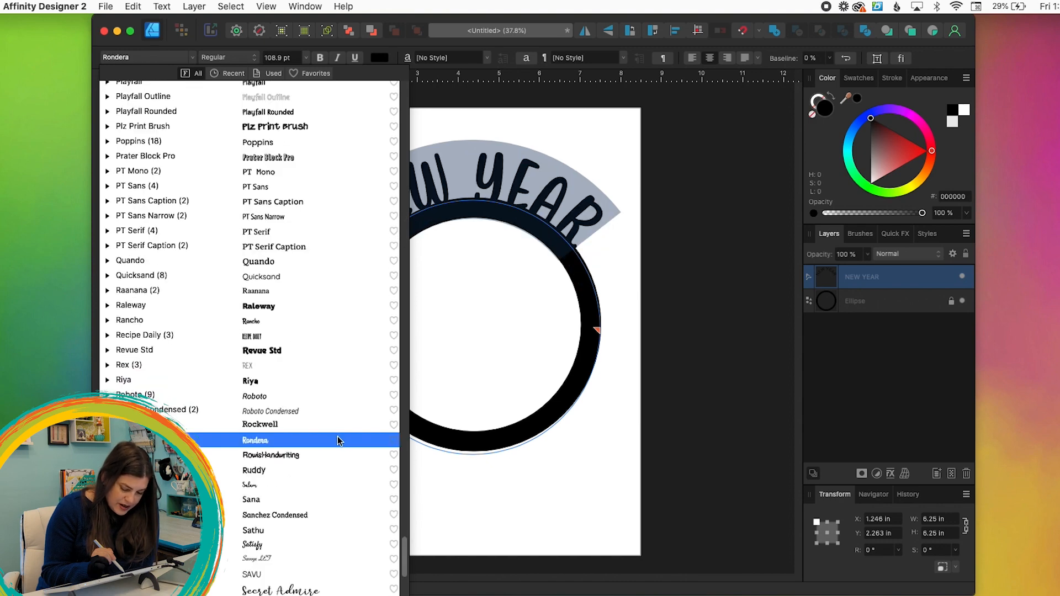
pyautogui.click(338, 440)
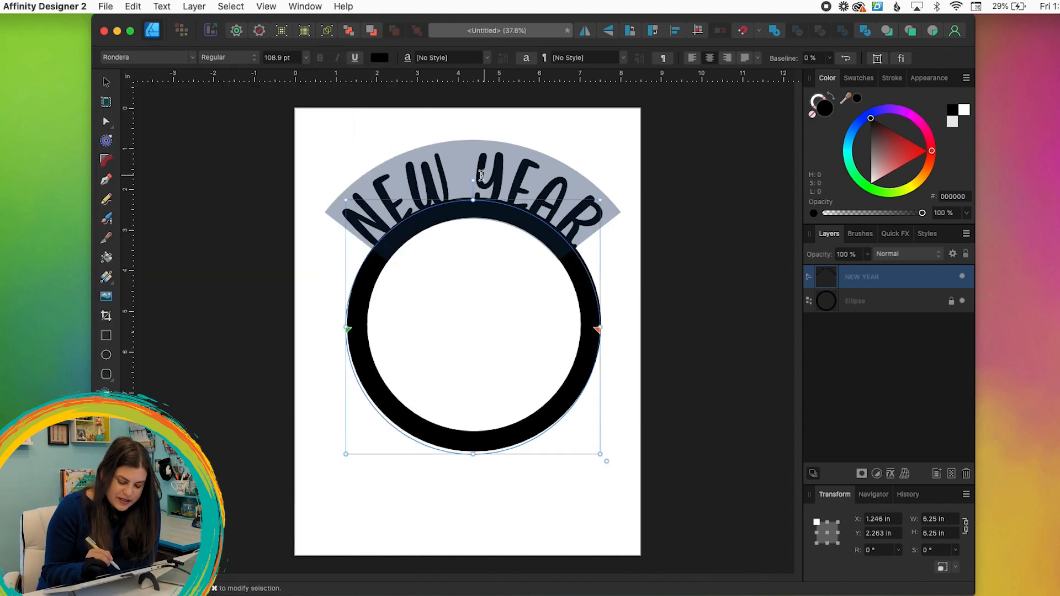
# Move NEW YEAR slightly above the ring and stretch its path on both sides to about 6.88 in wide
pyautogui.press('Escape')
pyautogui.moveTo(492, 182); pyautogui.dragTo(442, 184)
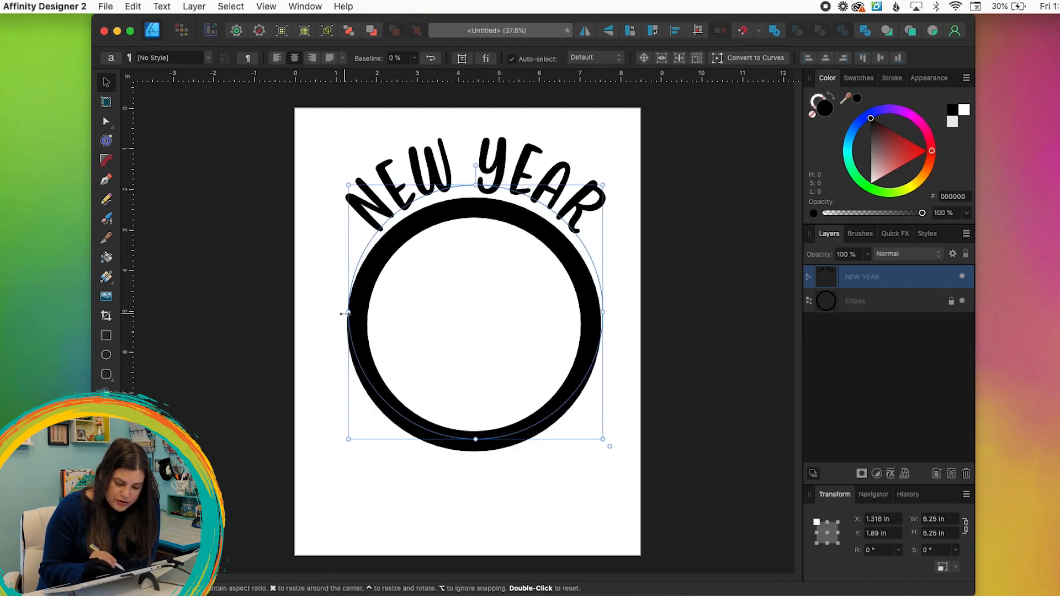
pyautogui.moveTo(347, 313); pyautogui.dragTo(335, 313)
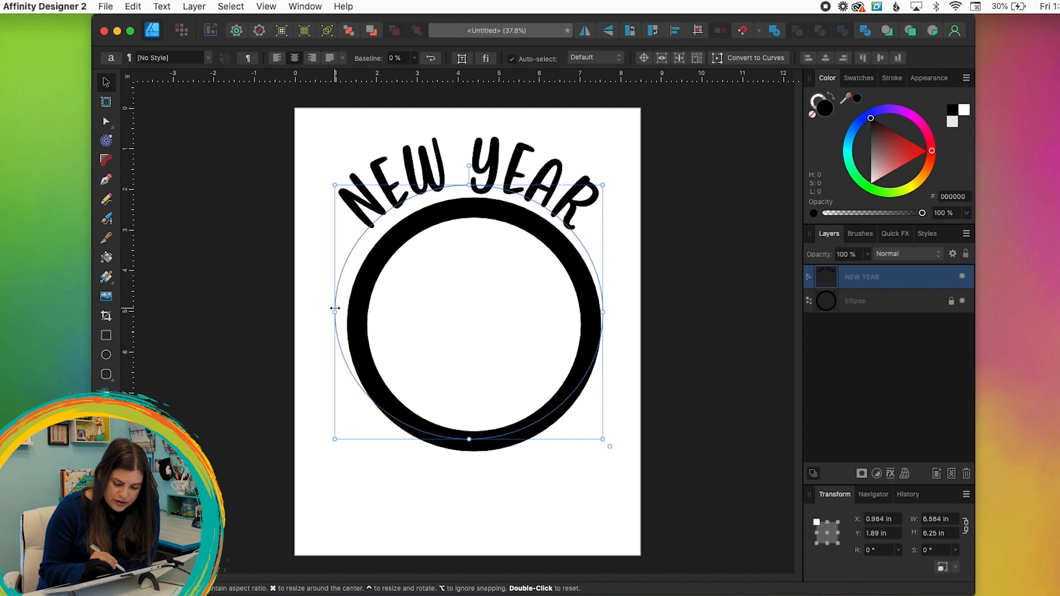
pyautogui.moveTo(599, 312); pyautogui.dragTo(614, 312)
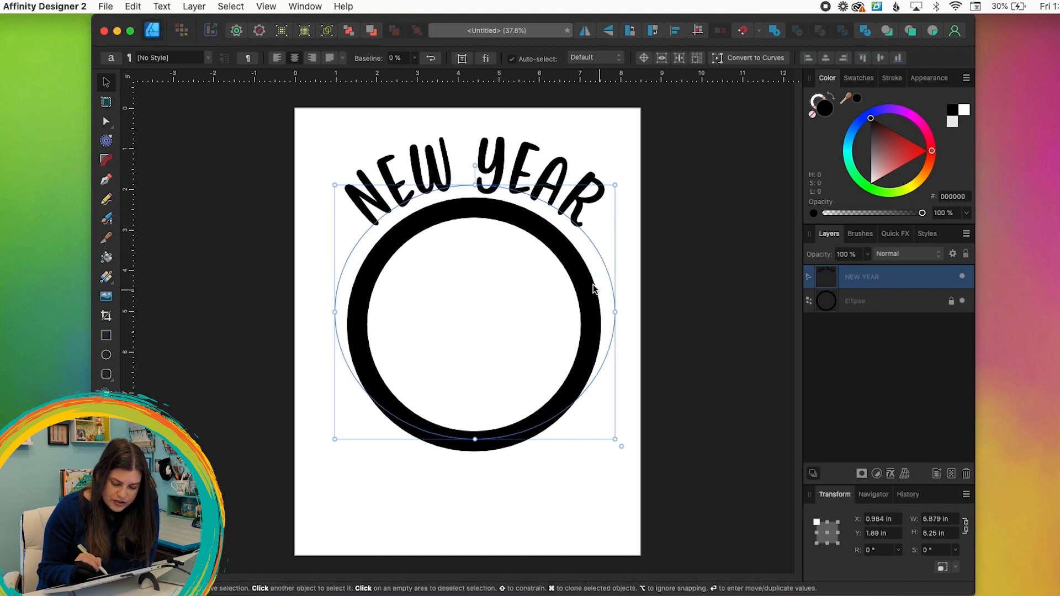
pyautogui.doubleClick(508, 161)
pyautogui.click(107, 84)
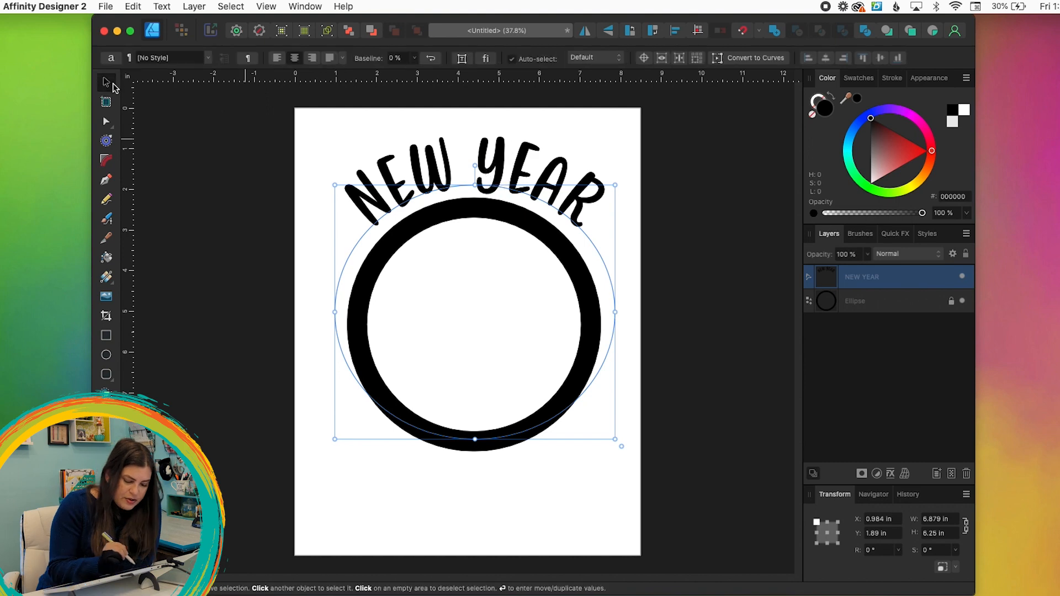
# Unlock the ring, move it together with NEW YEAR down to the lower part of the page, and relock the ring
pyautogui.click(951, 301)
pyautogui.moveTo(246, 104); pyautogui.dragTo(582, 376)
pyautogui.moveTo(580, 408); pyautogui.dragTo(575, 426)
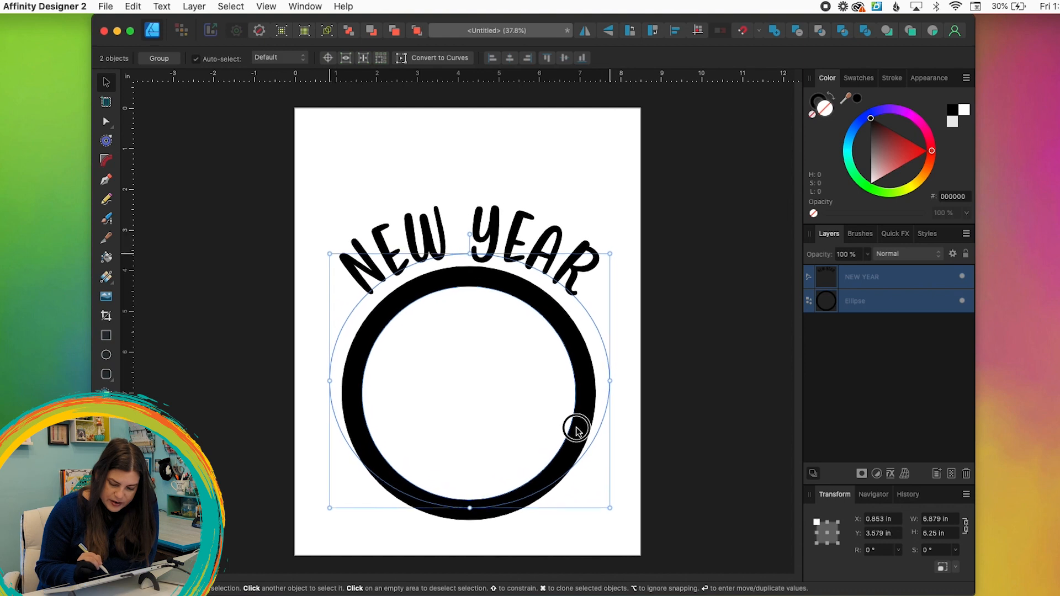
pyautogui.click(884, 301)
pyautogui.click(966, 254)
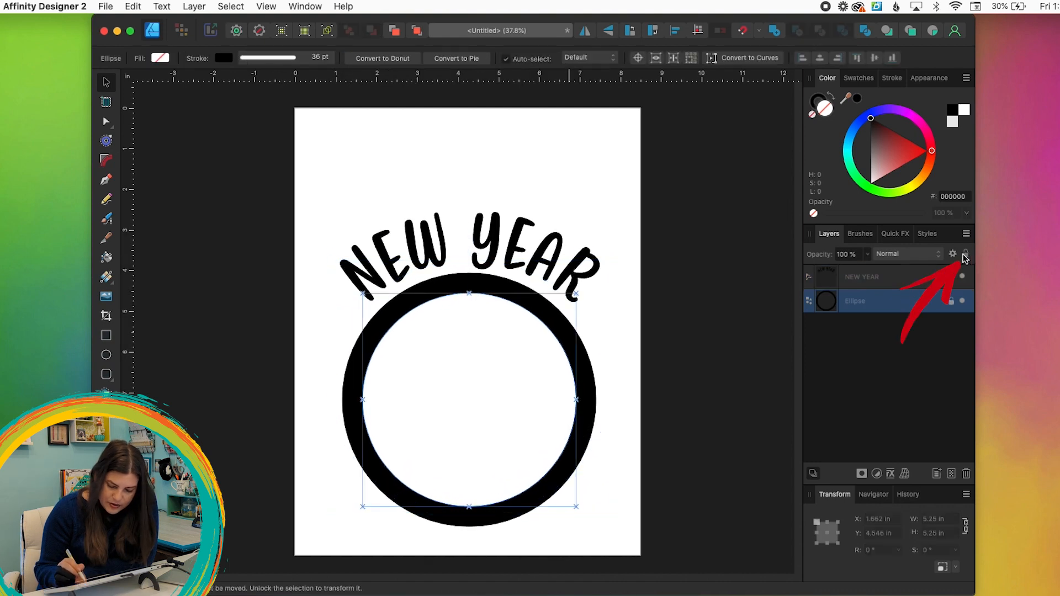
# Duplicate the NEW YEAR curved text and move the copy directly above the original
pyautogui.click(492, 254)
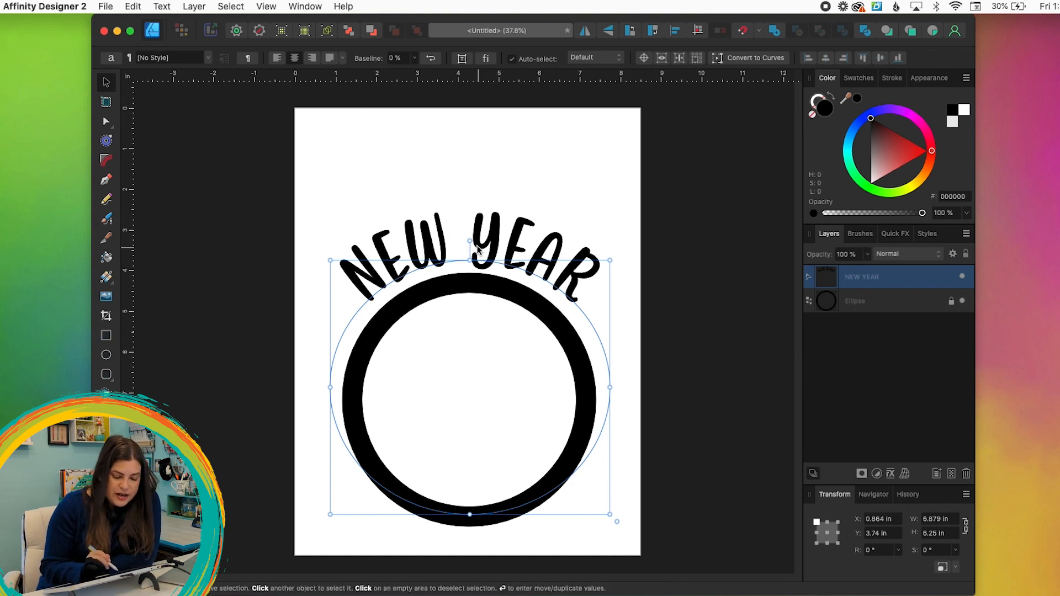
pyautogui.click(137, 9)
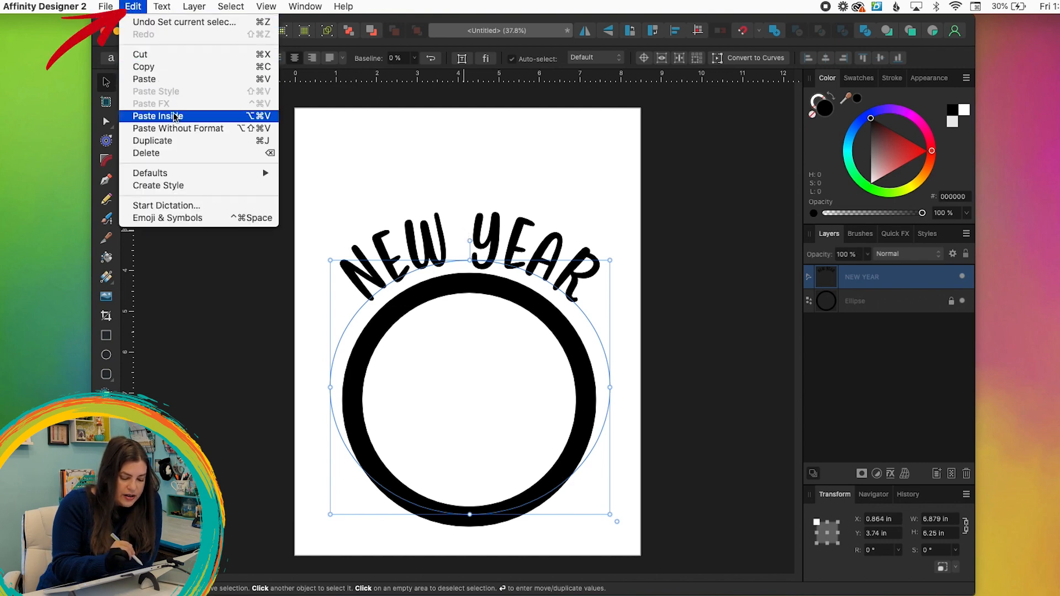
pyautogui.click(183, 141)
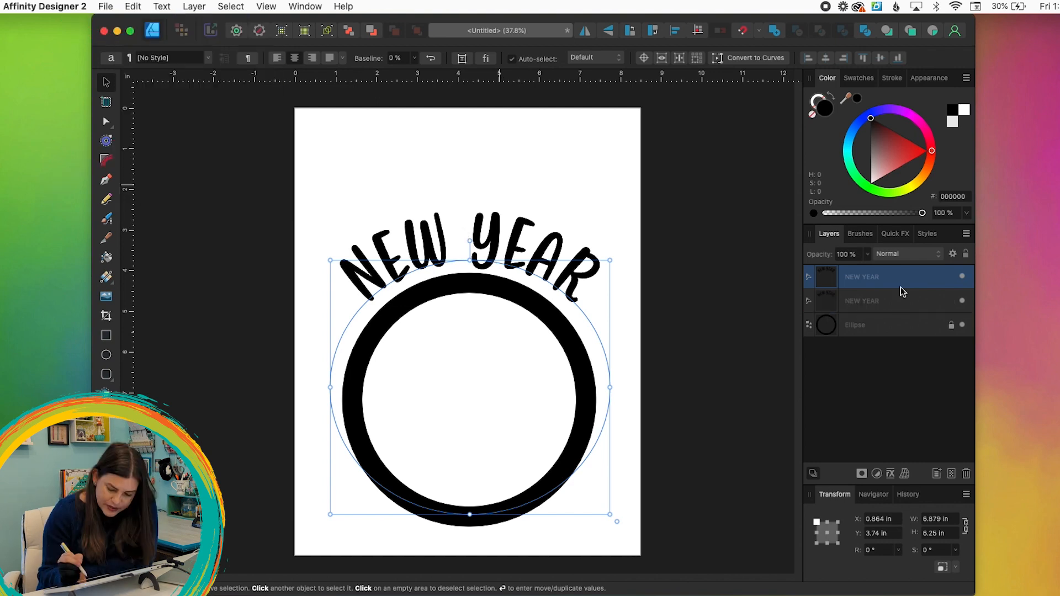
pyautogui.moveTo(493, 263); pyautogui.dragTo(493, 200)
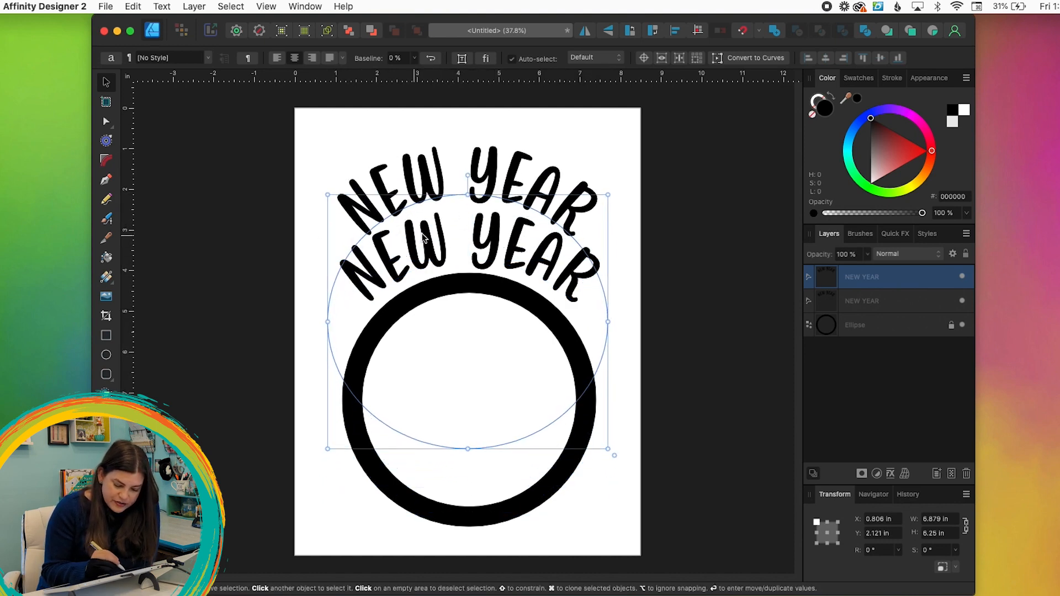
# Widen the upper NEW YEAR copy's path to about 8.15 in and center it above the lower text
pyautogui.moveTo(608, 321); pyautogui.dragTo(659, 322)
pyautogui.click(563, 180)
pyautogui.click(574, 199)
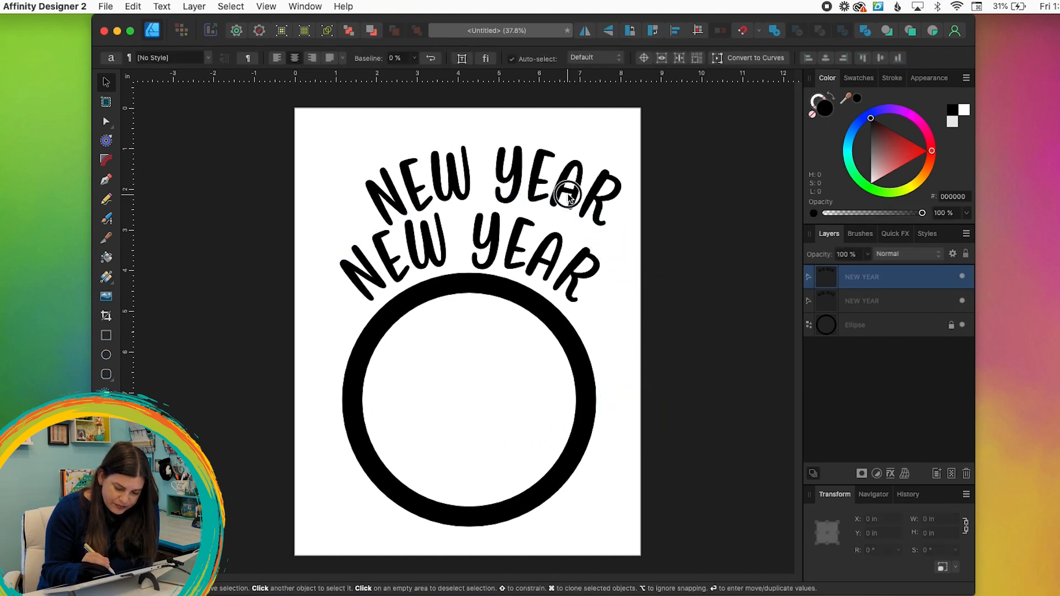
pyautogui.moveTo(610, 229); pyautogui.dragTo(589, 240)
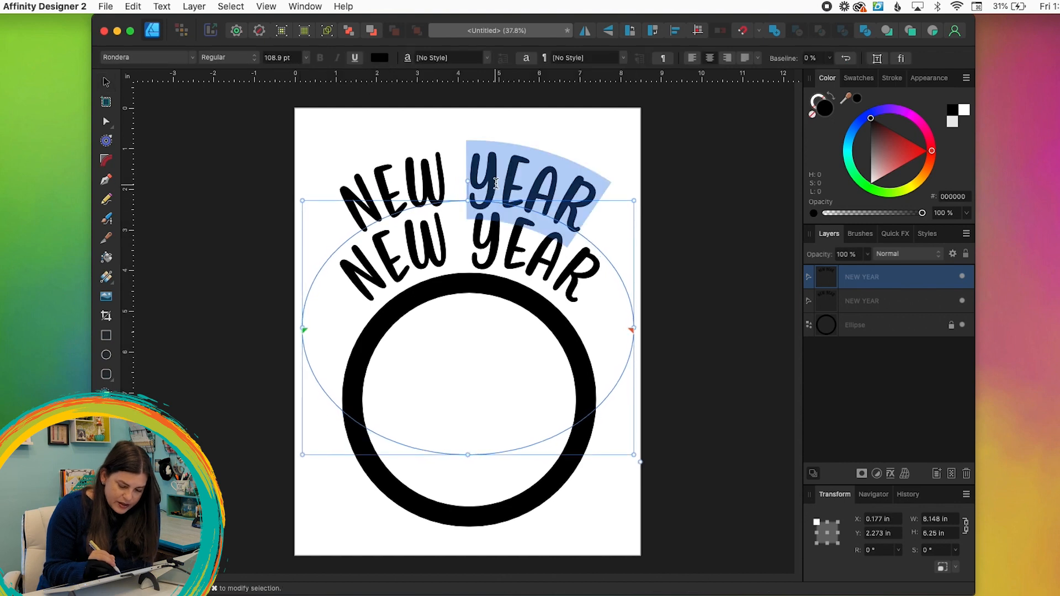
# Replace the text of the upper curved NEW YEAR copy with HAPPY
pyautogui.doubleClick(499, 182)
pyautogui.press('super+a')
pyautogui.write('HAPPY')
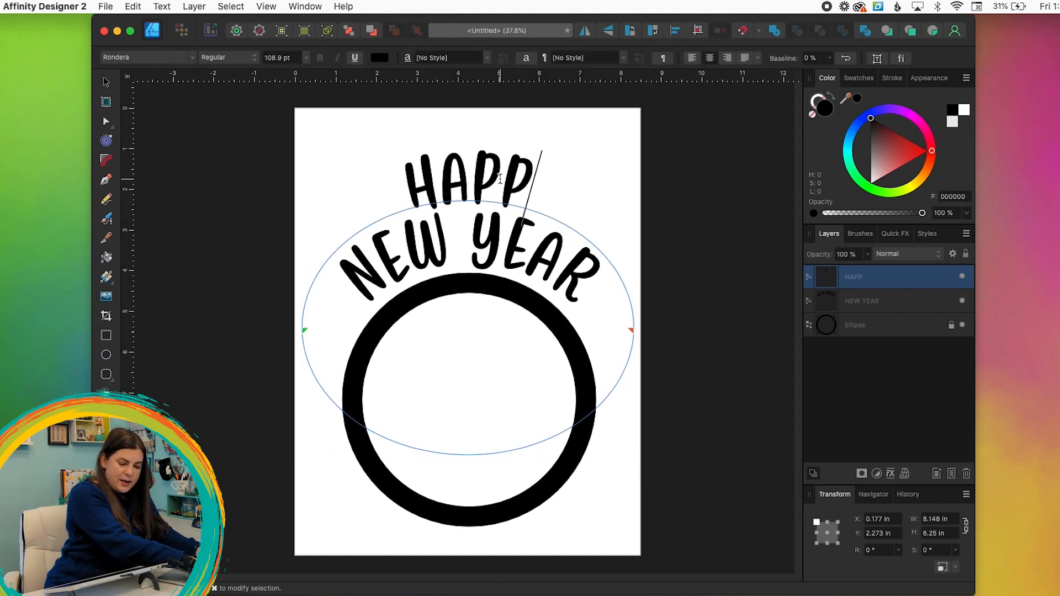
pyautogui.press('Escape')
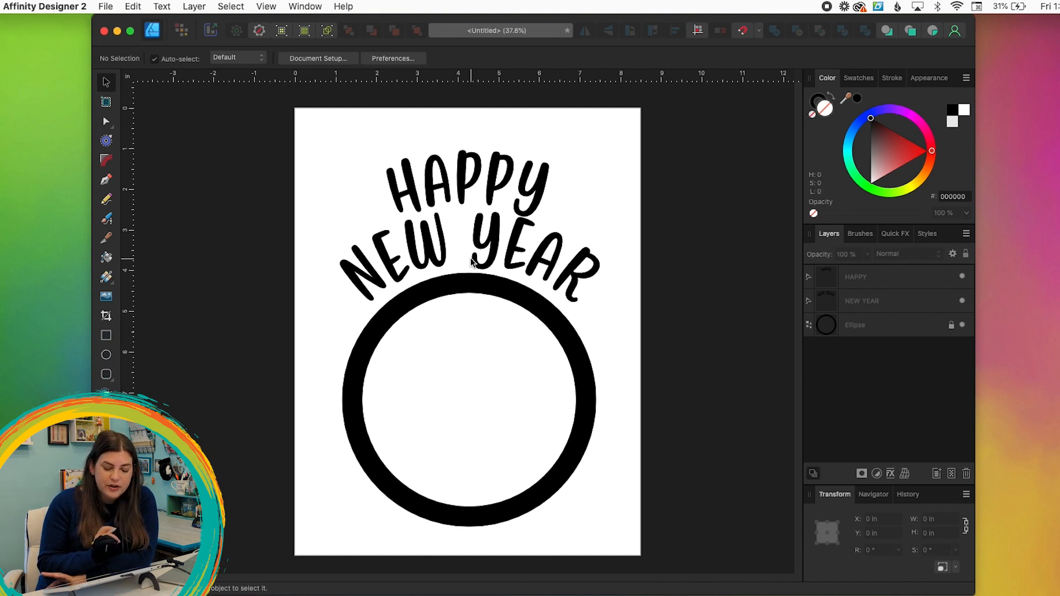
# Change the fill of both the HAPPY and NEW YEAR curved text lines to dark blue 001EA7
pyautogui.moveTo(212, 91); pyautogui.dragTo(680, 524)
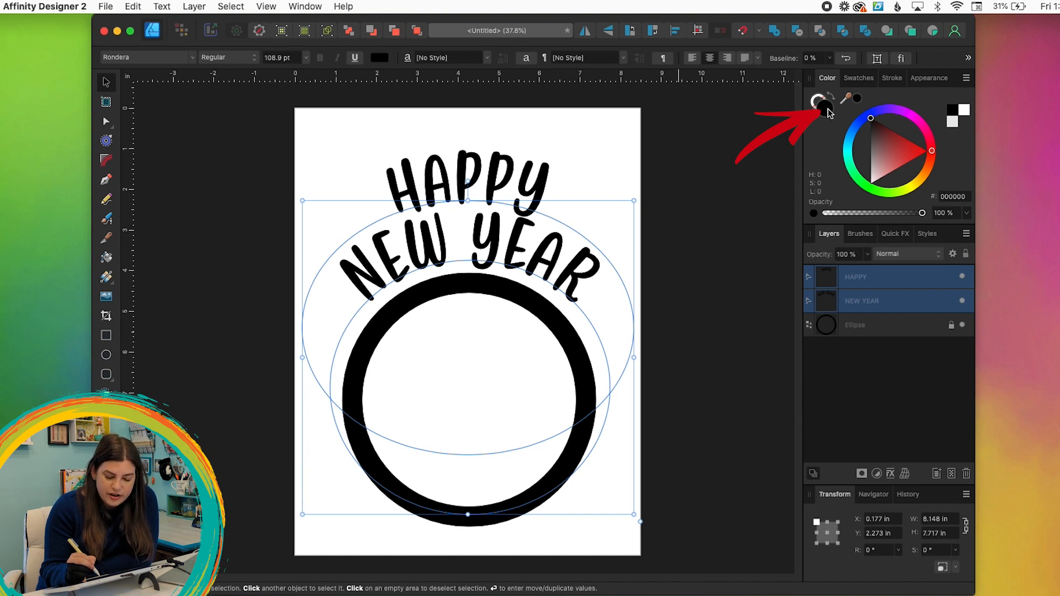
pyautogui.moveTo(875, 126)
pyautogui.mouseDown()
pyautogui.moveTo(906, 142)
pyautogui.moveTo(911, 113)
pyautogui.moveTo(862, 119)
pyautogui.mouseUp()
pyautogui.click(720, 200)
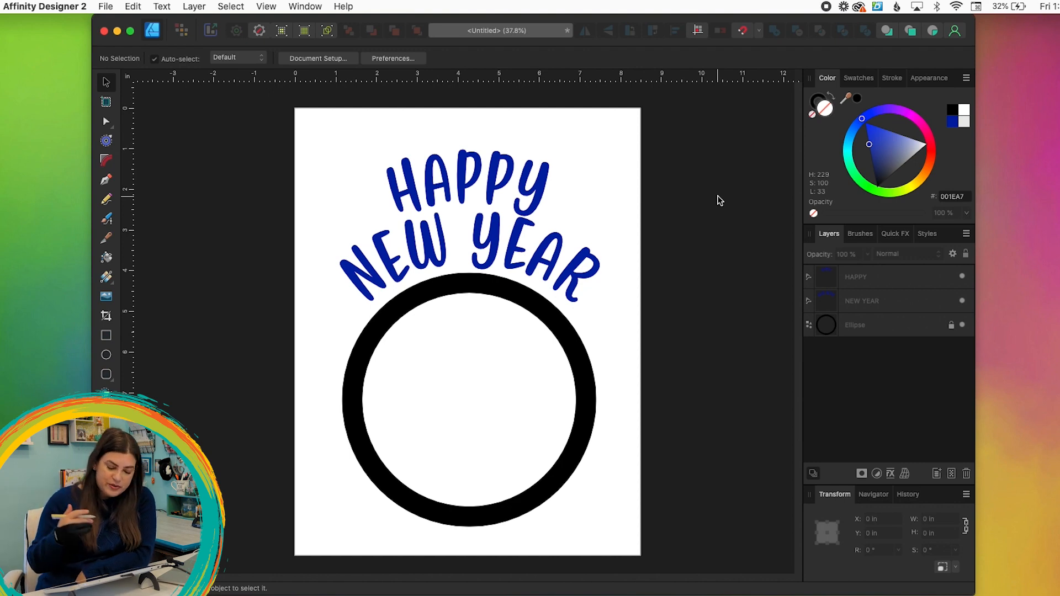
# Convert the HAPPY text to curves and merge its separate letters into a single curves object
pyautogui.click(407, 213)
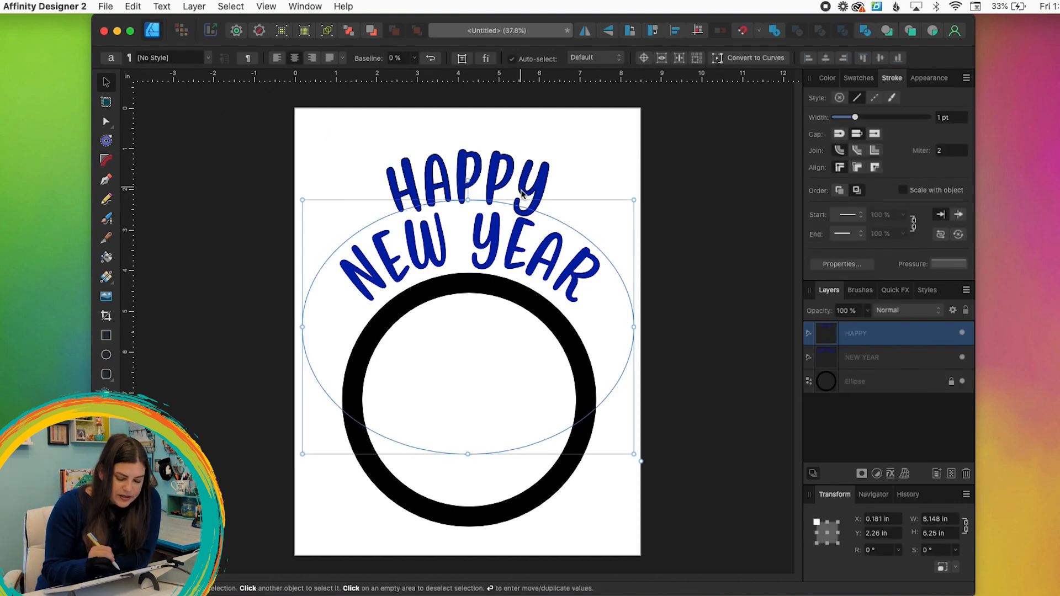
pyautogui.click(639, 163)
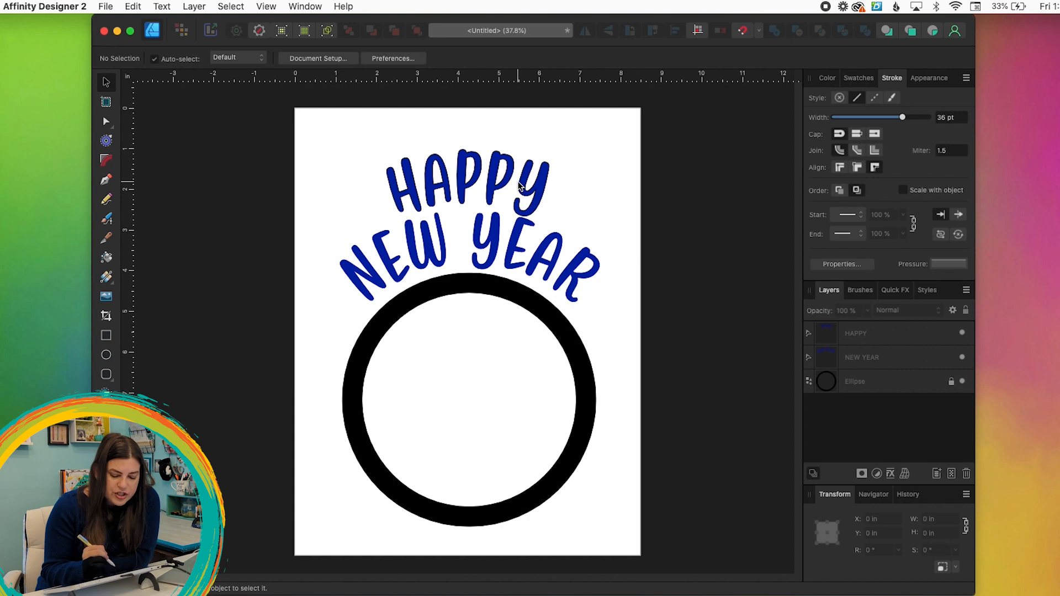
pyautogui.click(528, 198)
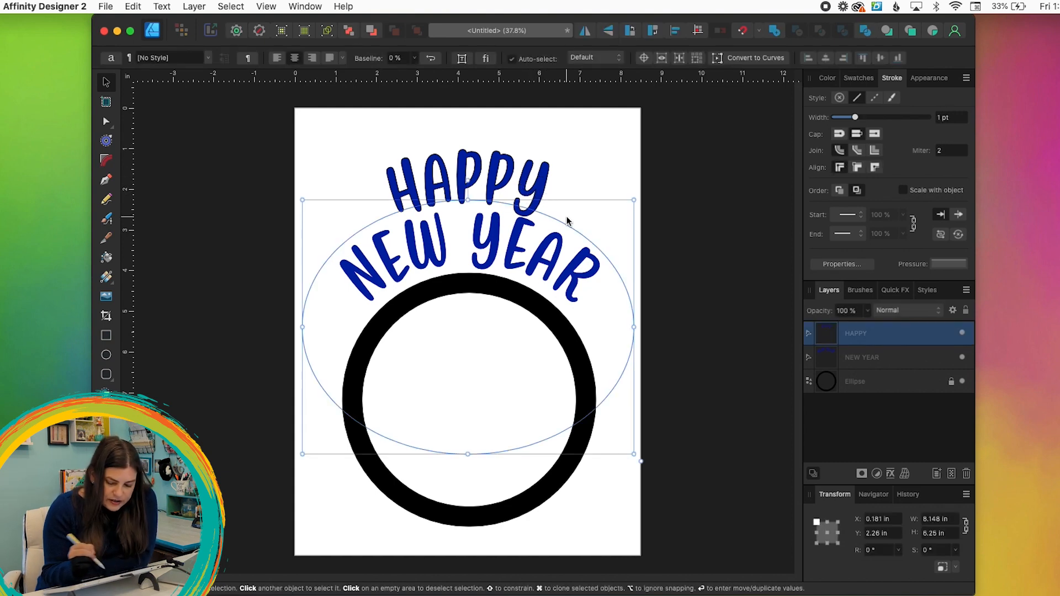
pyautogui.click(195, 6)
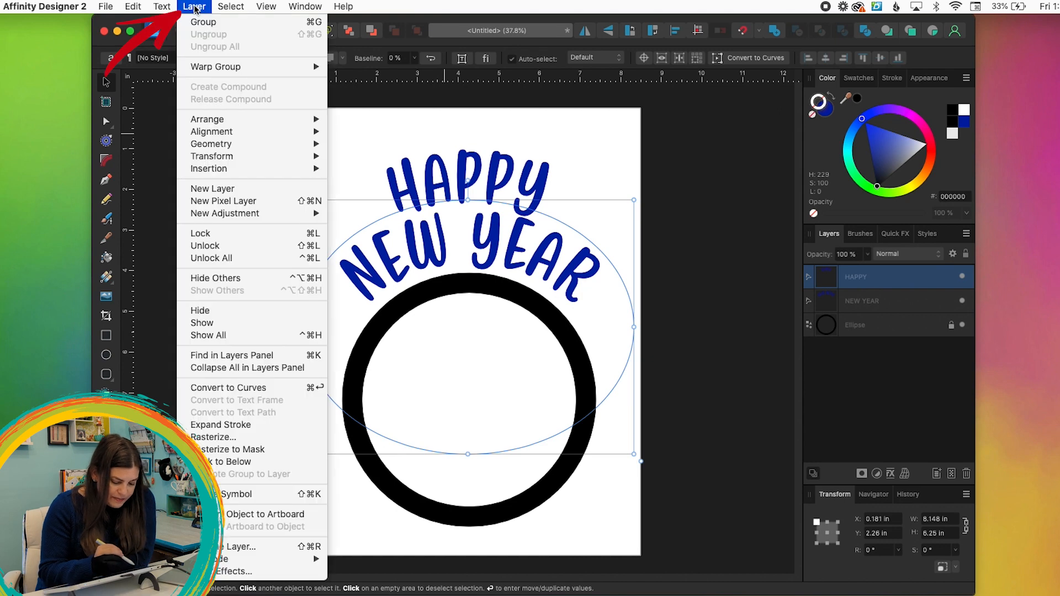
pyautogui.click(272, 389)
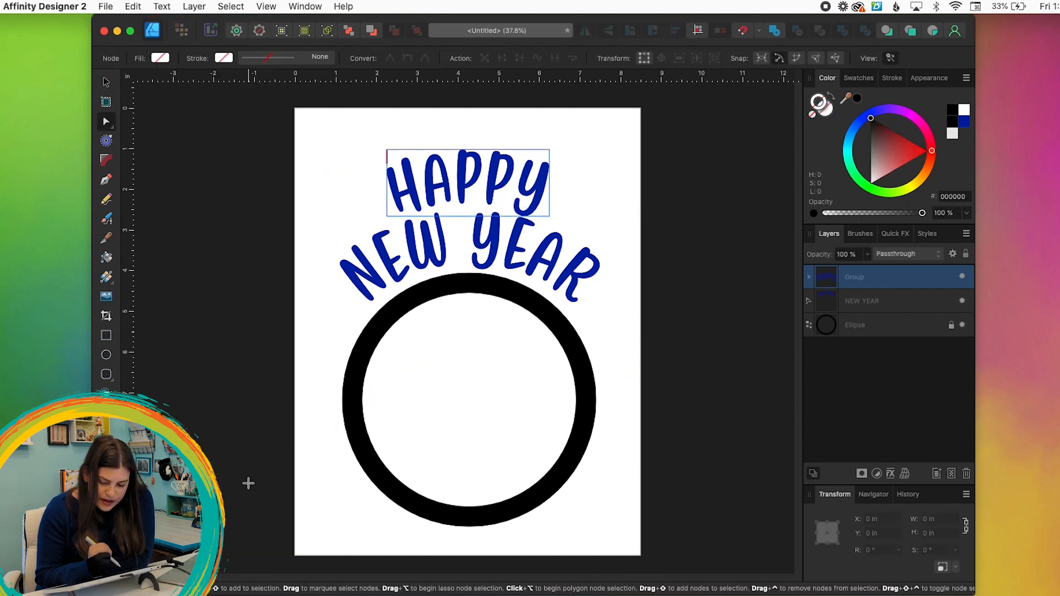
pyautogui.click(810, 277)
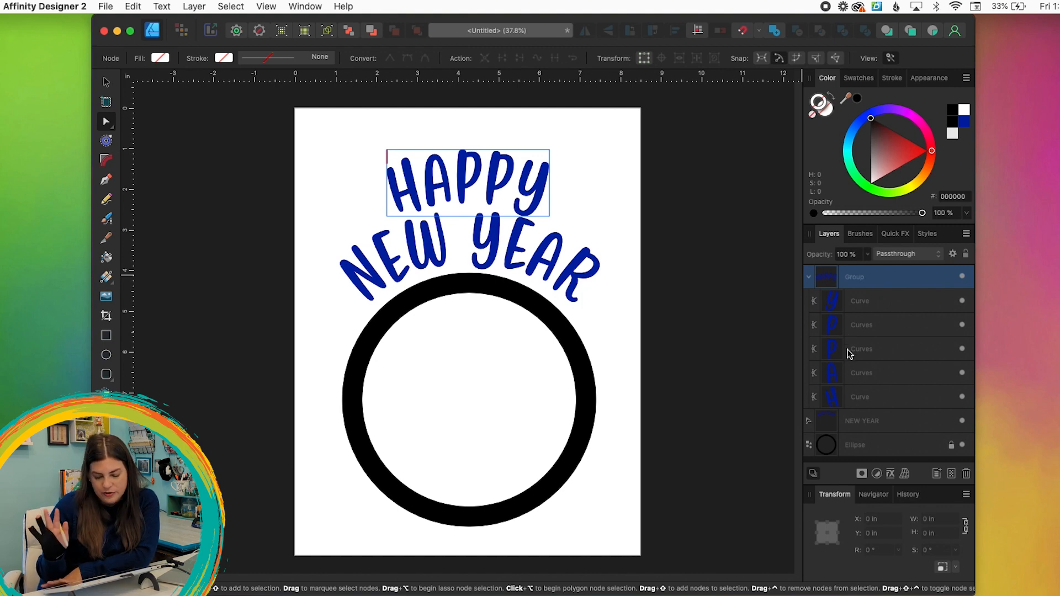
pyautogui.click(809, 278)
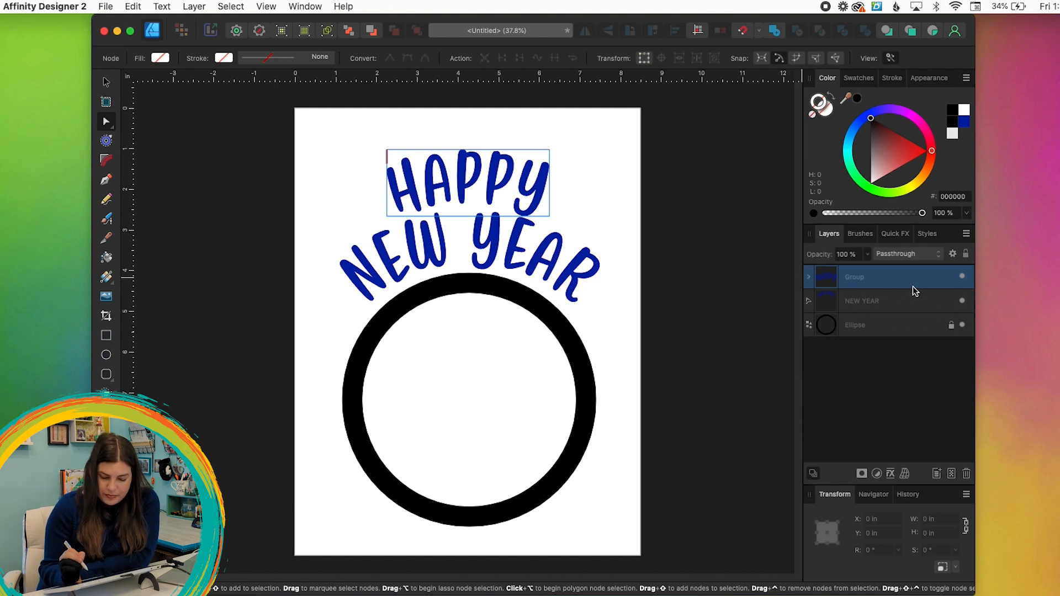
pyautogui.click(775, 32)
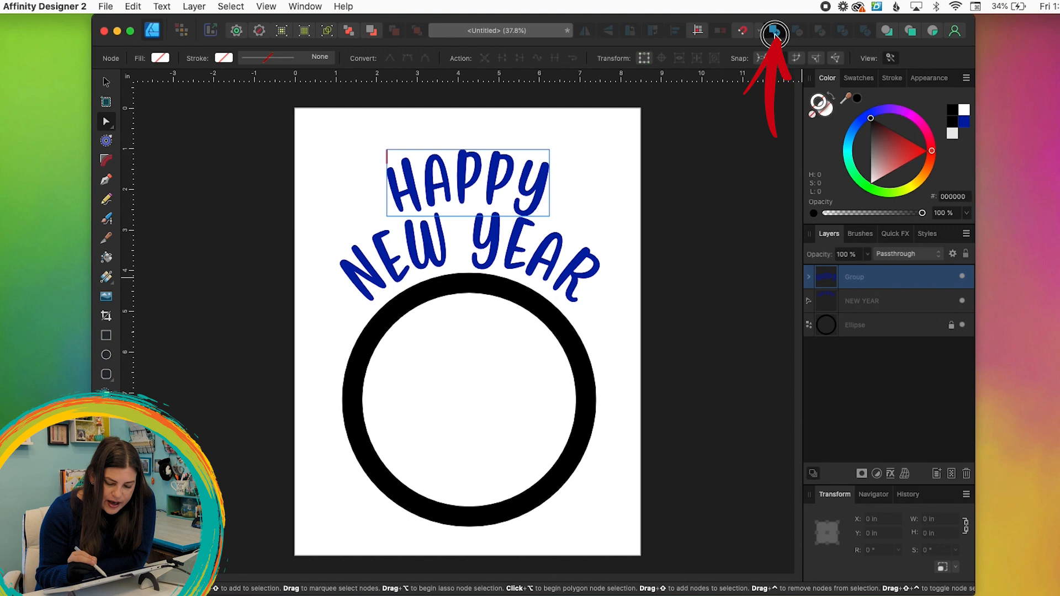
# Convert the NEW YEAR text to curves and merge its letters into a single curves object
pyautogui.click(910, 301)
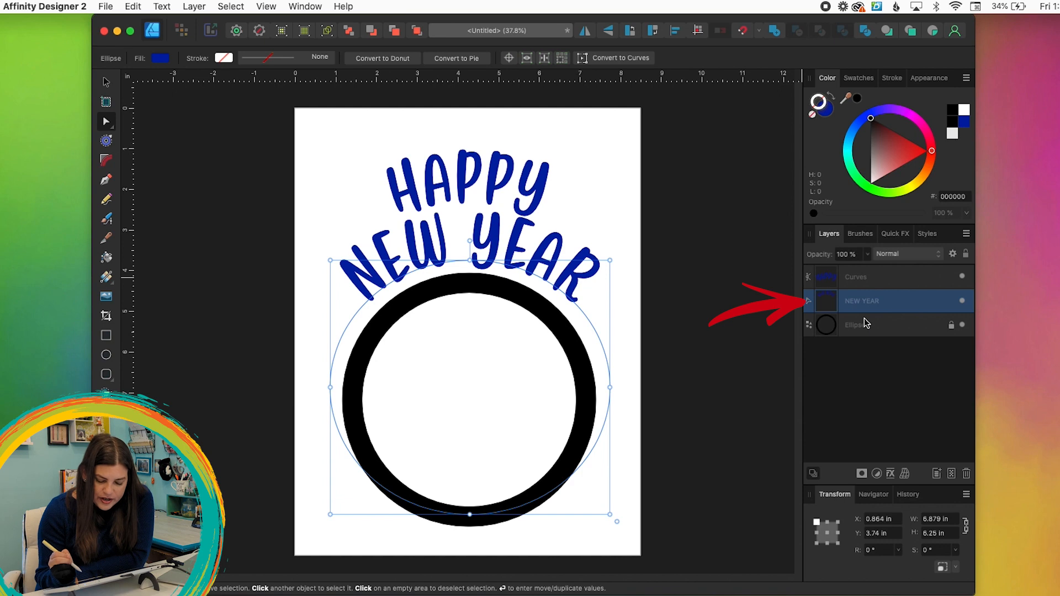
pyautogui.click(194, 6)
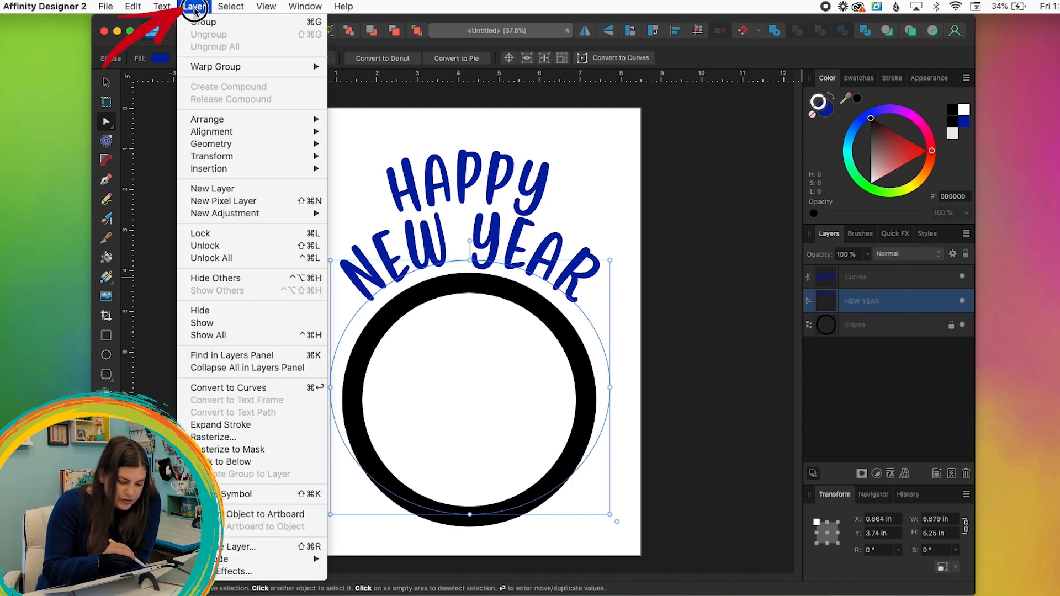
pyautogui.click(245, 390)
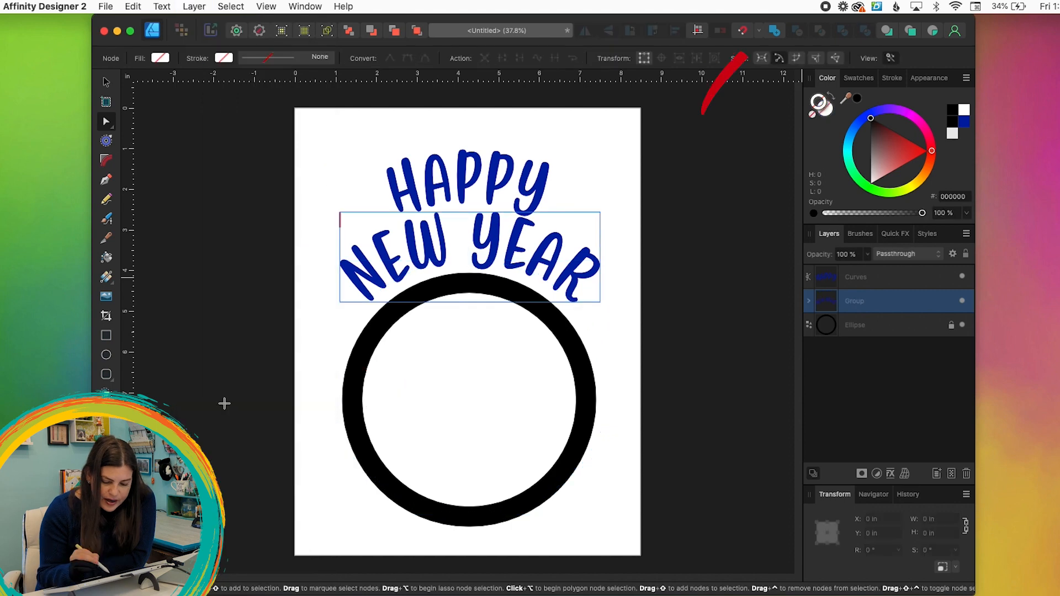
pyautogui.click(774, 34)
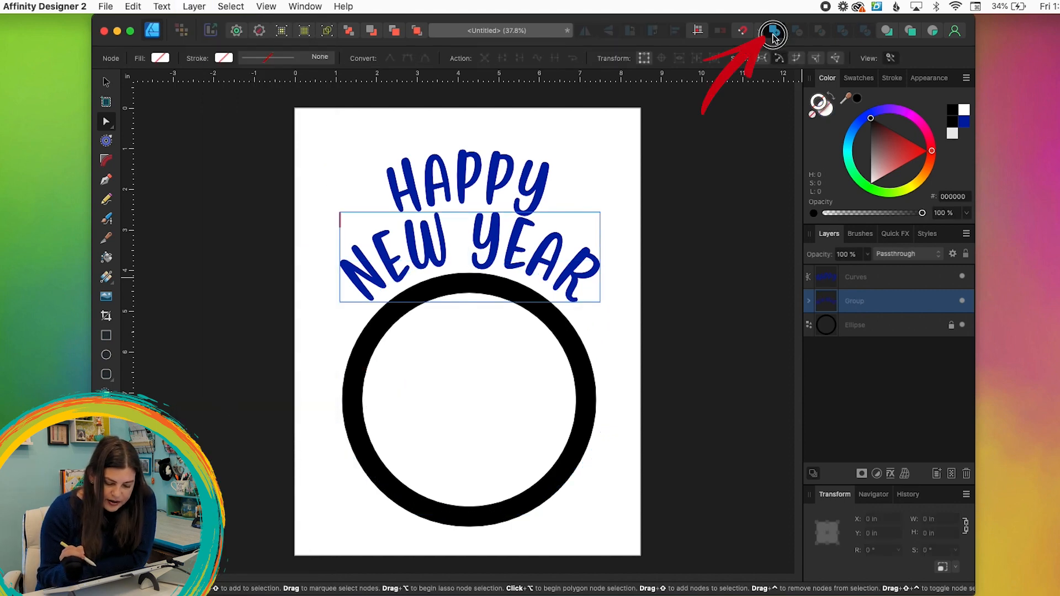
pyautogui.click(902, 286)
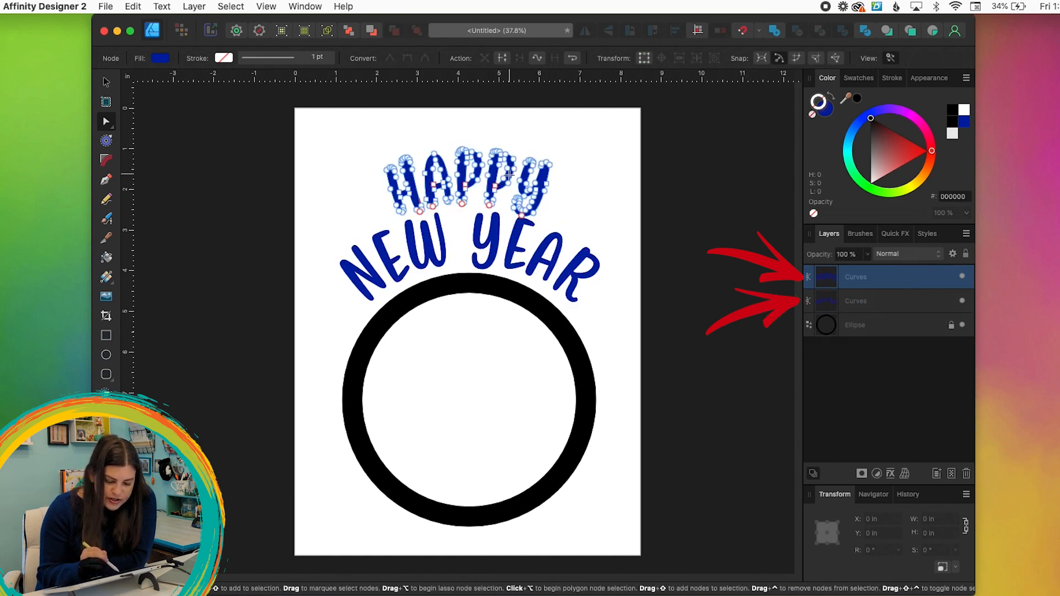
pyautogui.click(899, 299)
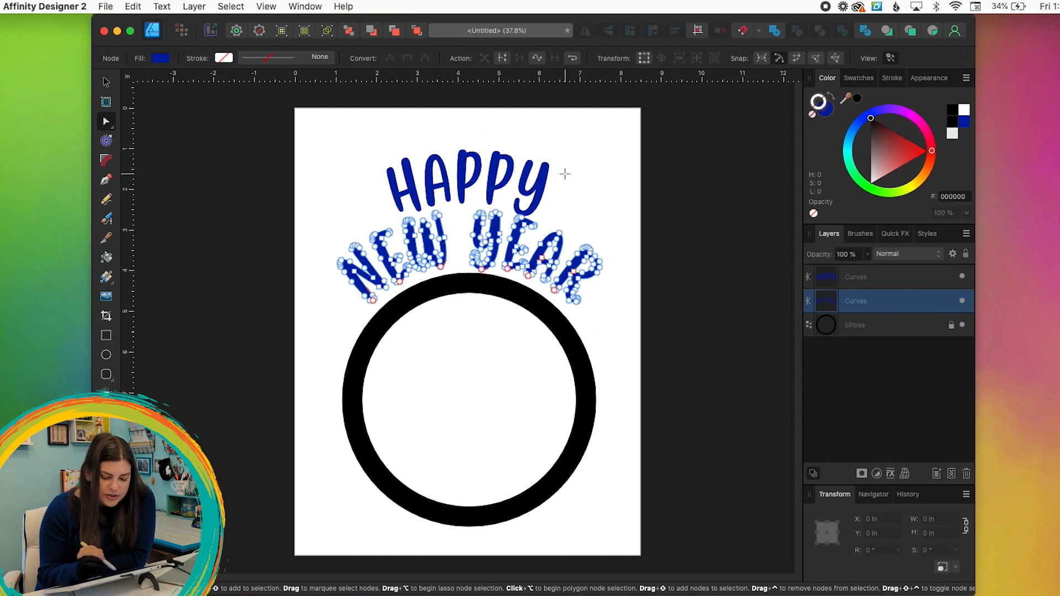
# Select the HAPPY and NEW YEAR curves together and merge them into one object
pyautogui.click(106, 82)
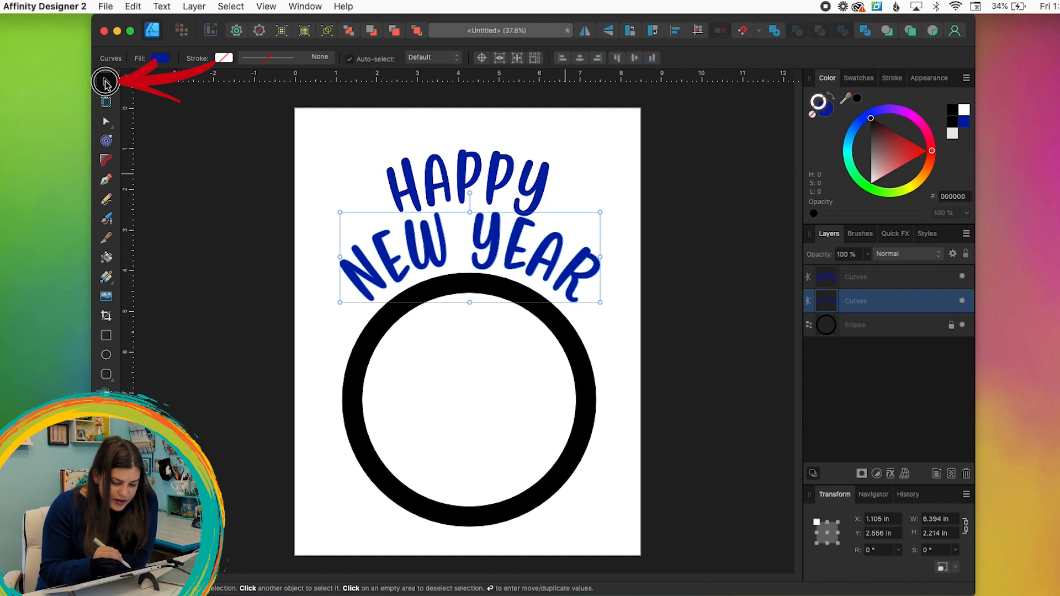
pyautogui.moveTo(258, 99); pyautogui.dragTo(693, 390)
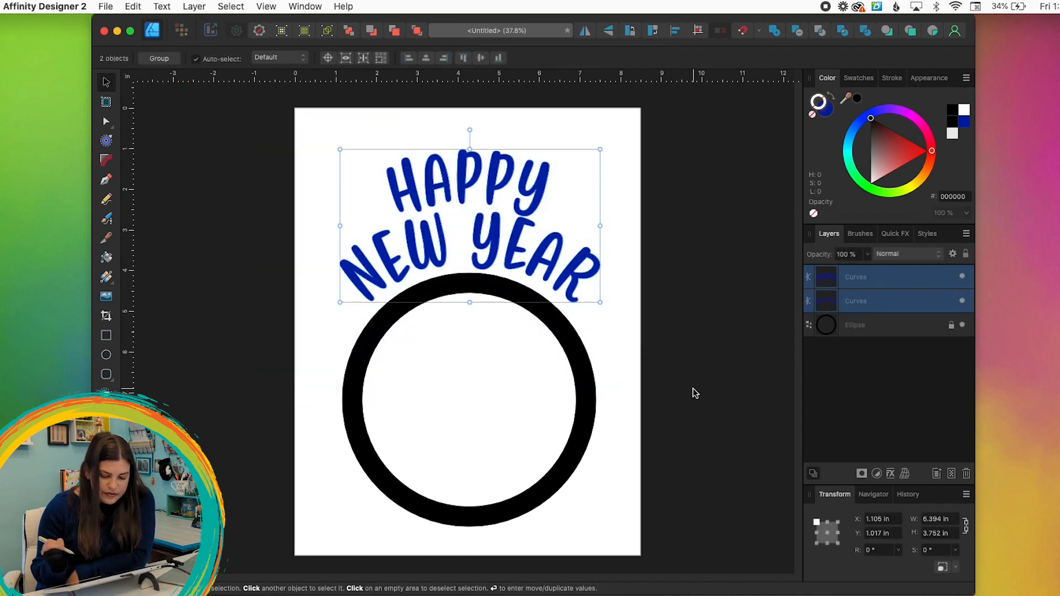
pyautogui.click(775, 32)
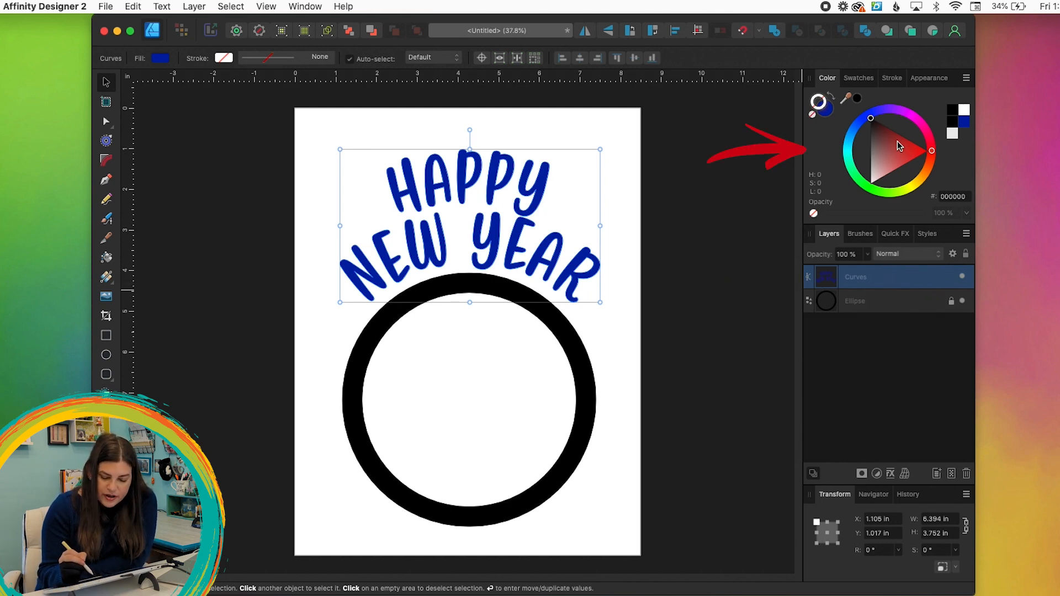
# Give the merged lettering a black 17 pt stroke aligned to the outside and move it down to overlap the ring
pyautogui.click(858, 98)
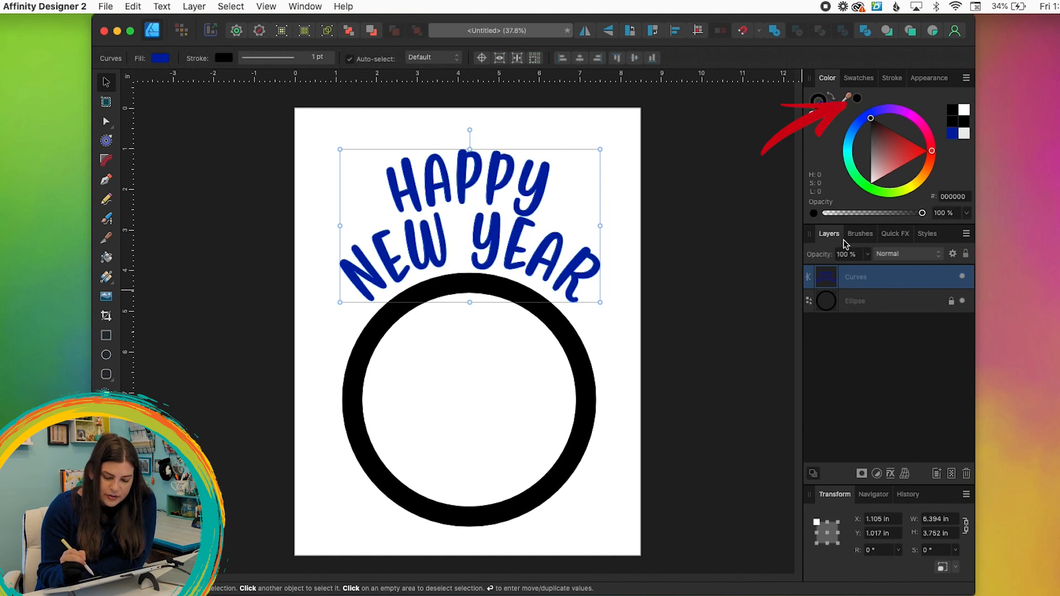
pyautogui.click(892, 79)
pyautogui.moveTo(858, 117); pyautogui.dragTo(883, 118)
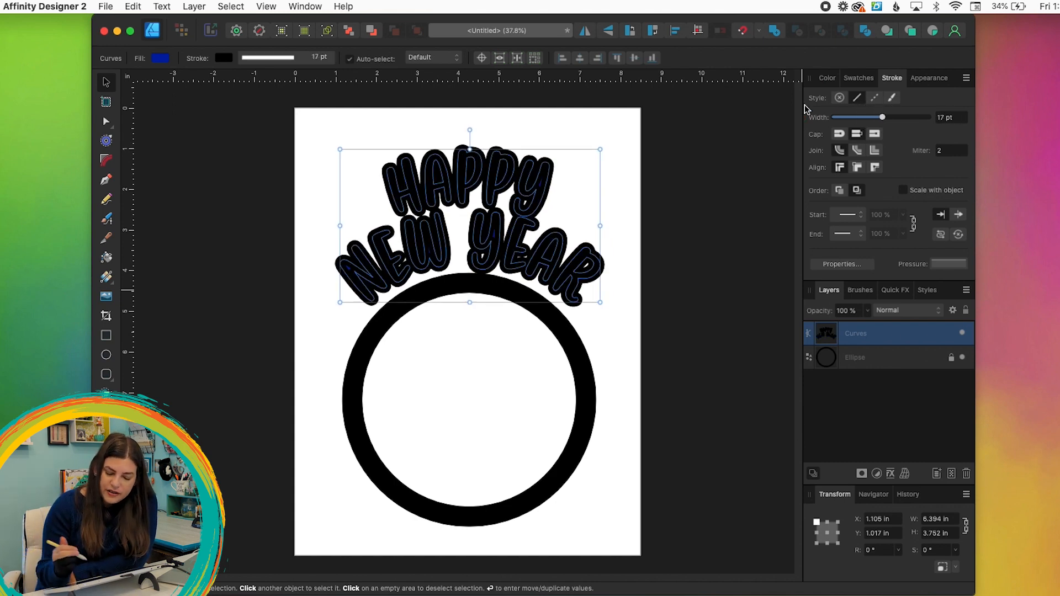
pyautogui.click(873, 167)
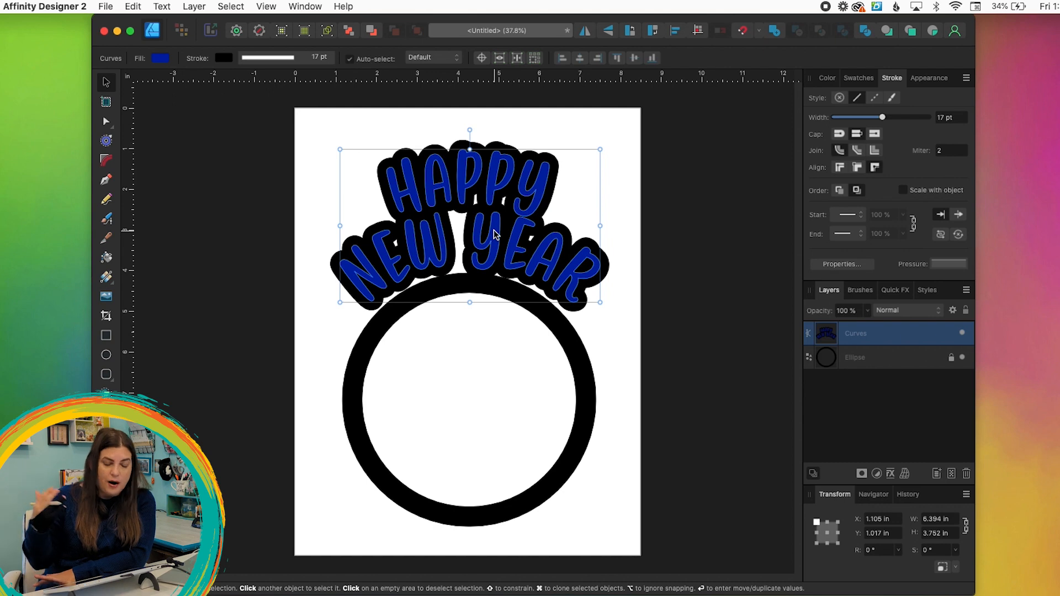
pyautogui.moveTo(493, 242); pyautogui.dragTo(493, 247)
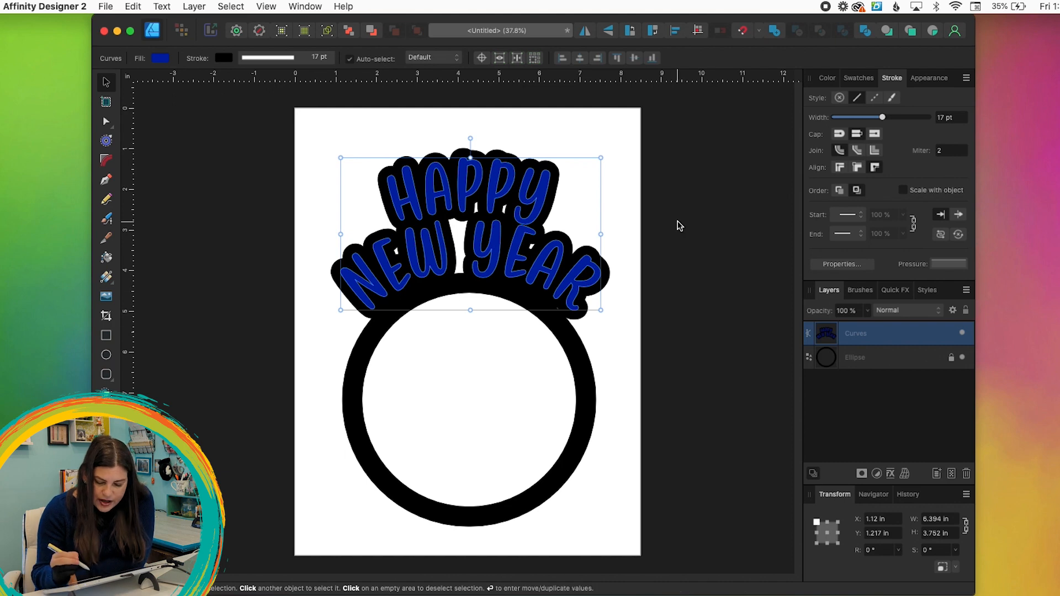
# Change the lettering's fill to bright cyan blue 18D5F9
pyautogui.click(822, 78)
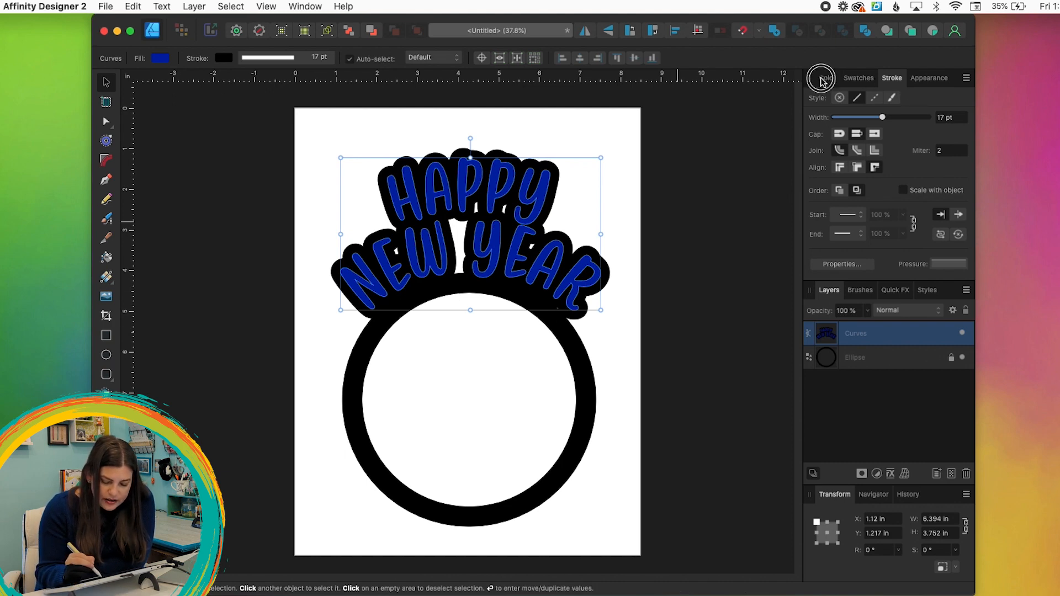
pyautogui.click(826, 109)
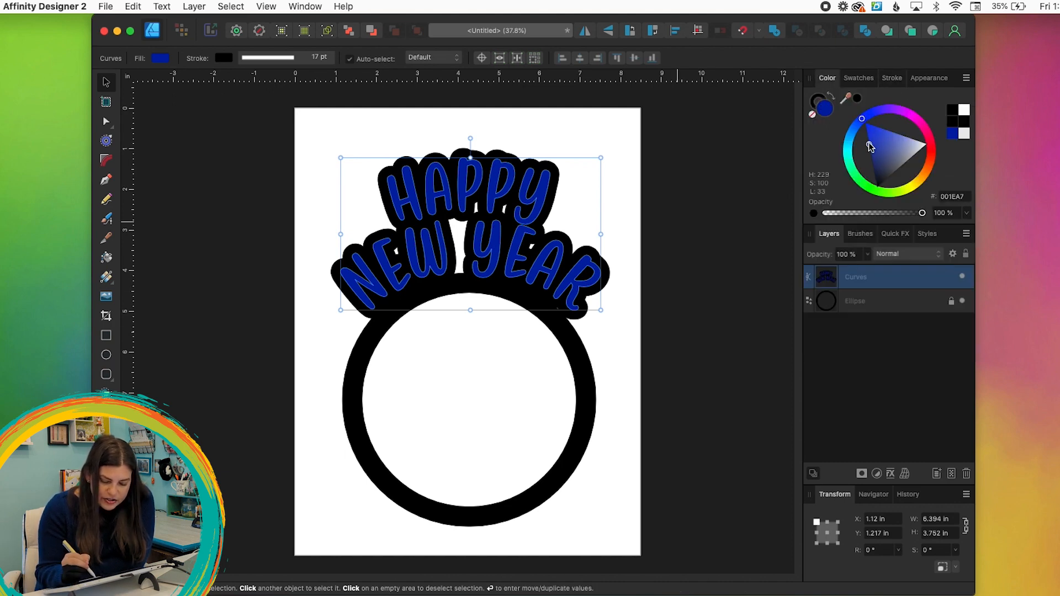
pyautogui.moveTo(861, 115); pyautogui.dragTo(836, 145)
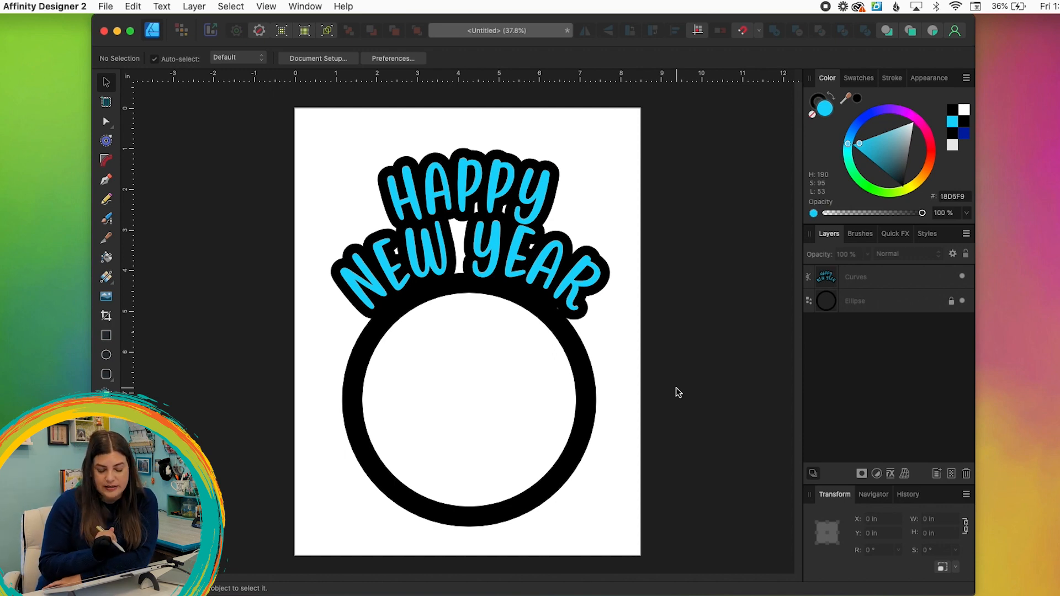
# Expand the lettering's black stroke into its own separate curves object
pyautogui.click(891, 284)
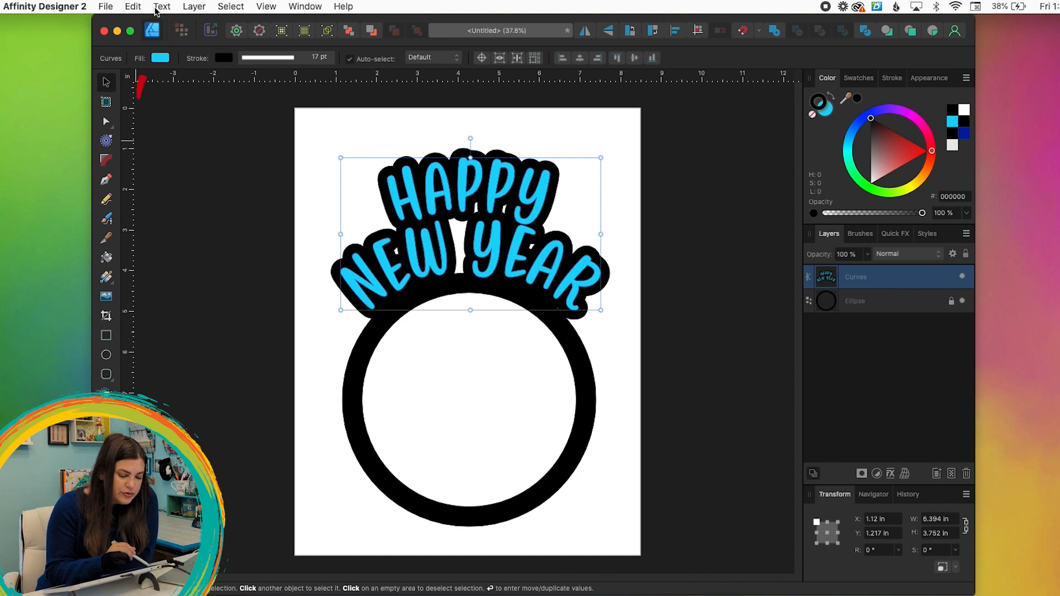
pyautogui.click(194, 7)
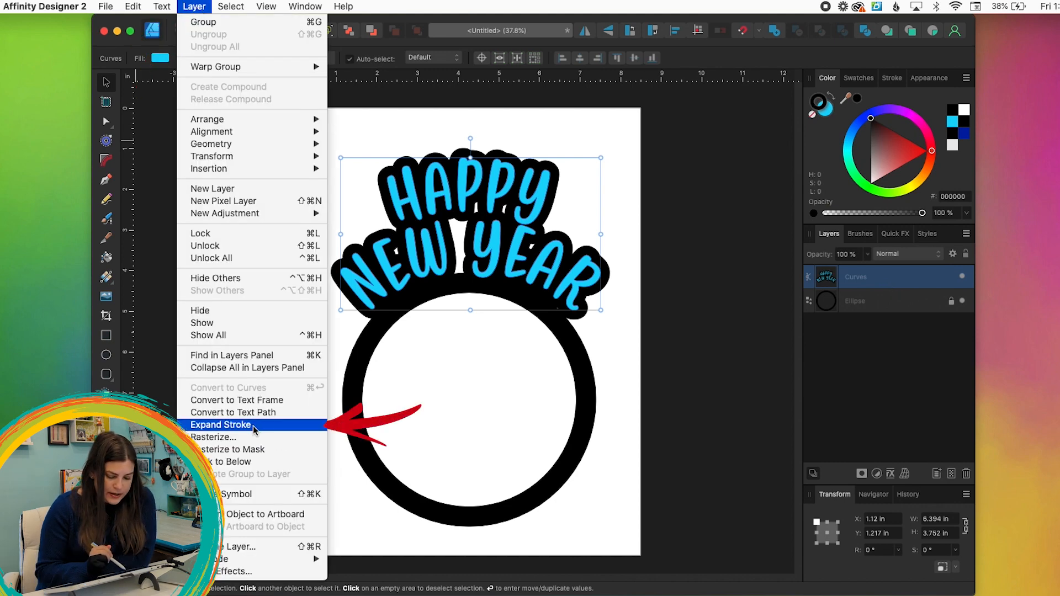
pyautogui.click(221, 425)
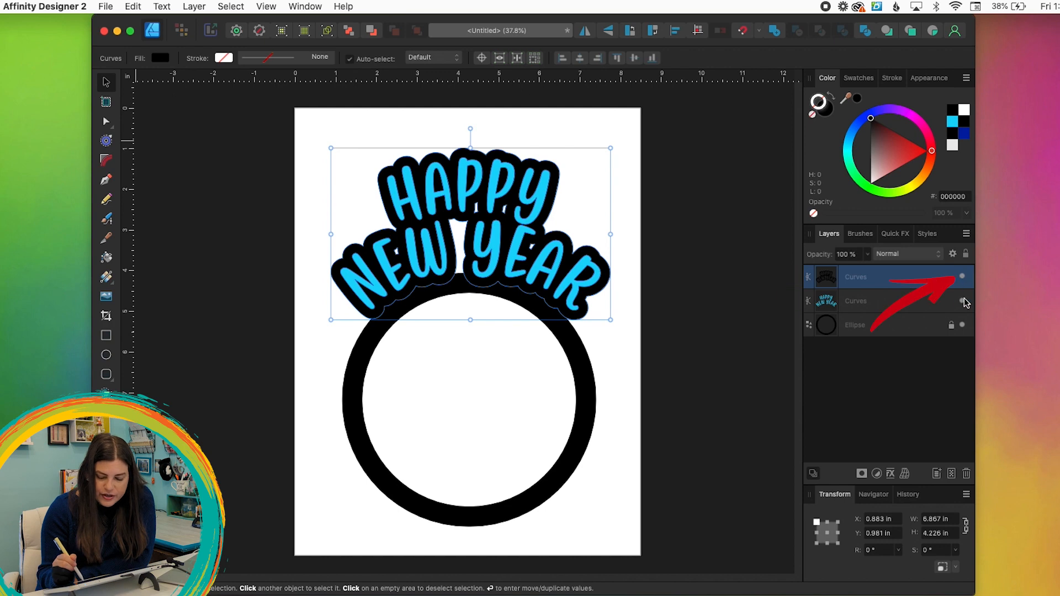
# Toggle the visibility of the expanded black outline and hide the blue lettering to inspect each piece separately
pyautogui.click(961, 278)
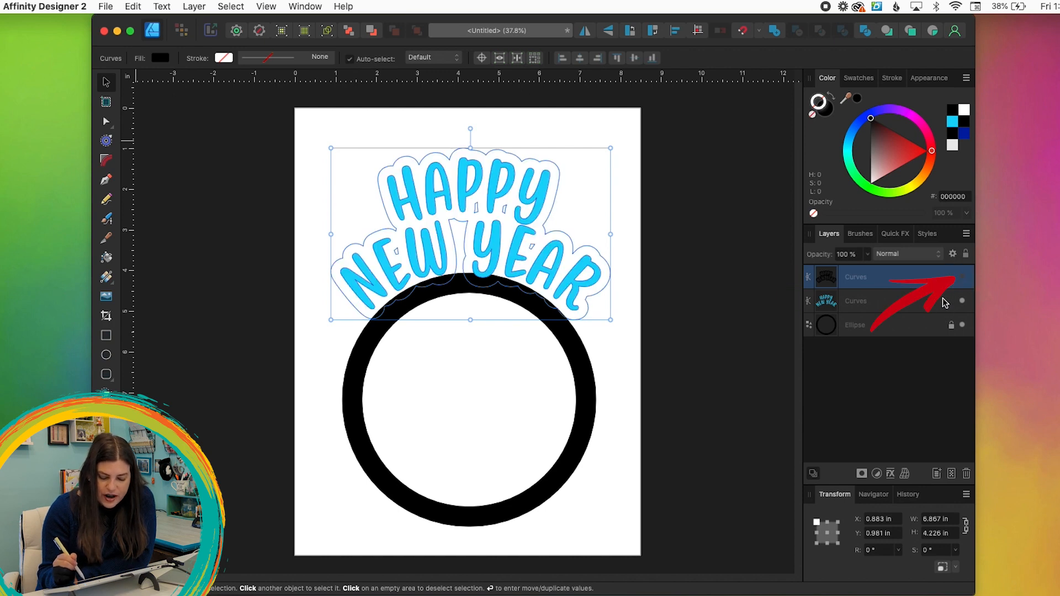
pyautogui.click(891, 303)
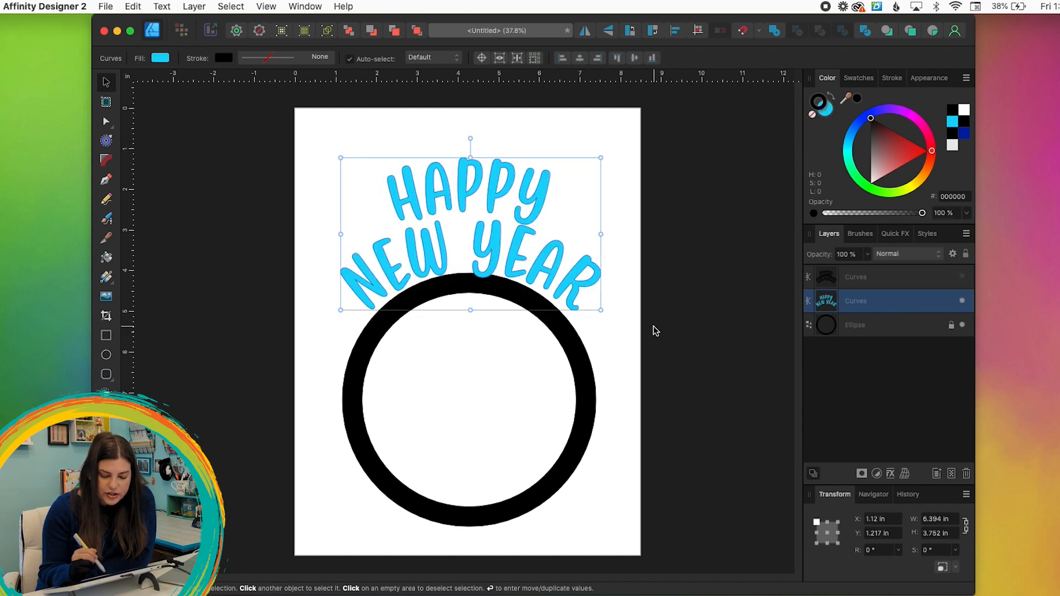
pyautogui.click(962, 301)
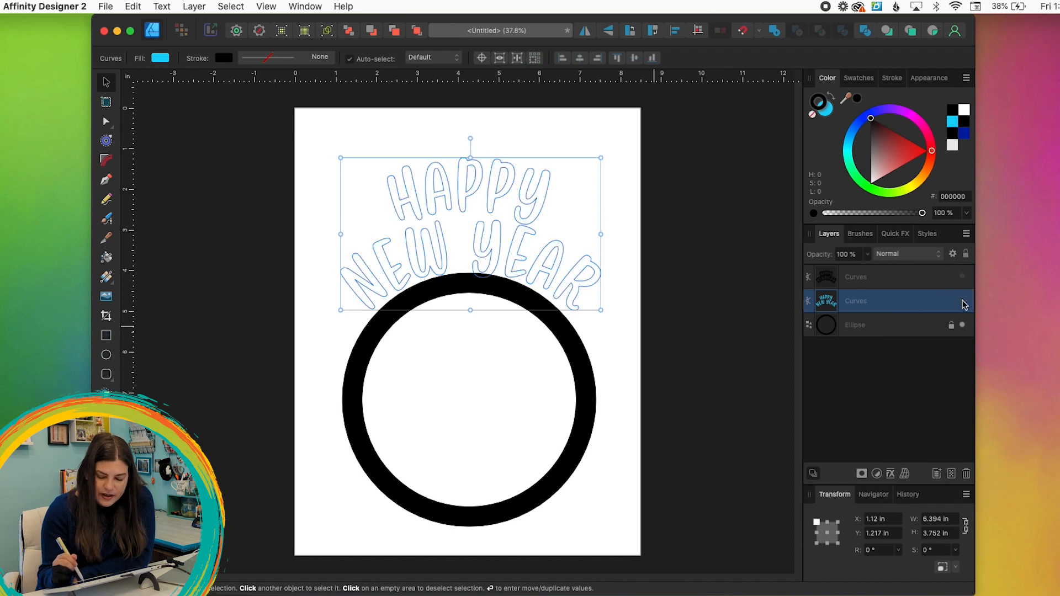
pyautogui.click(963, 278)
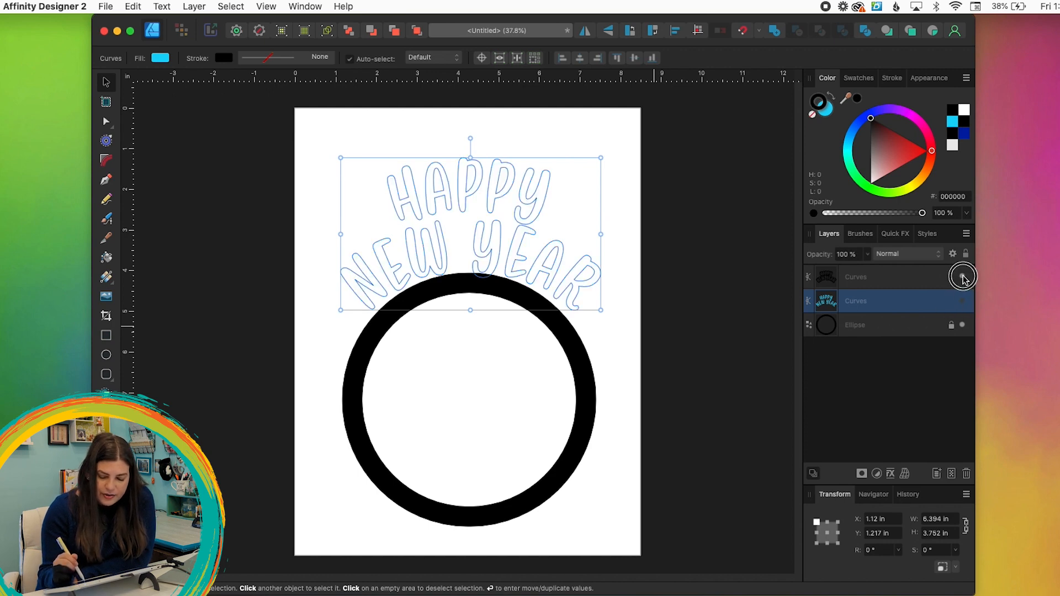
# Show the black outline and the blue lettering again, and move the lettering above the outline in the stacking order
pyautogui.click(950, 326)
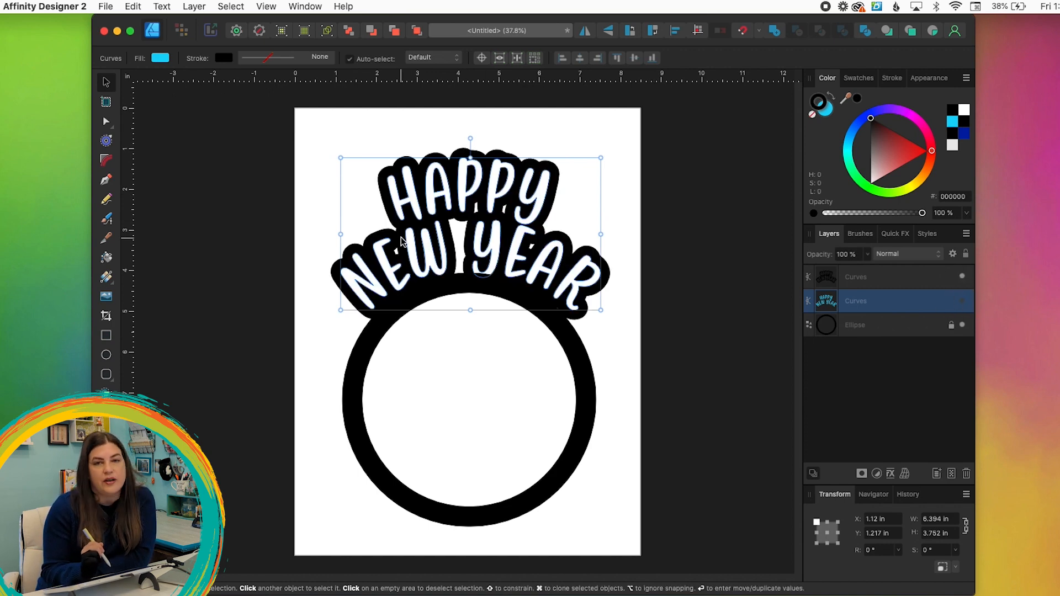
pyautogui.click(962, 301)
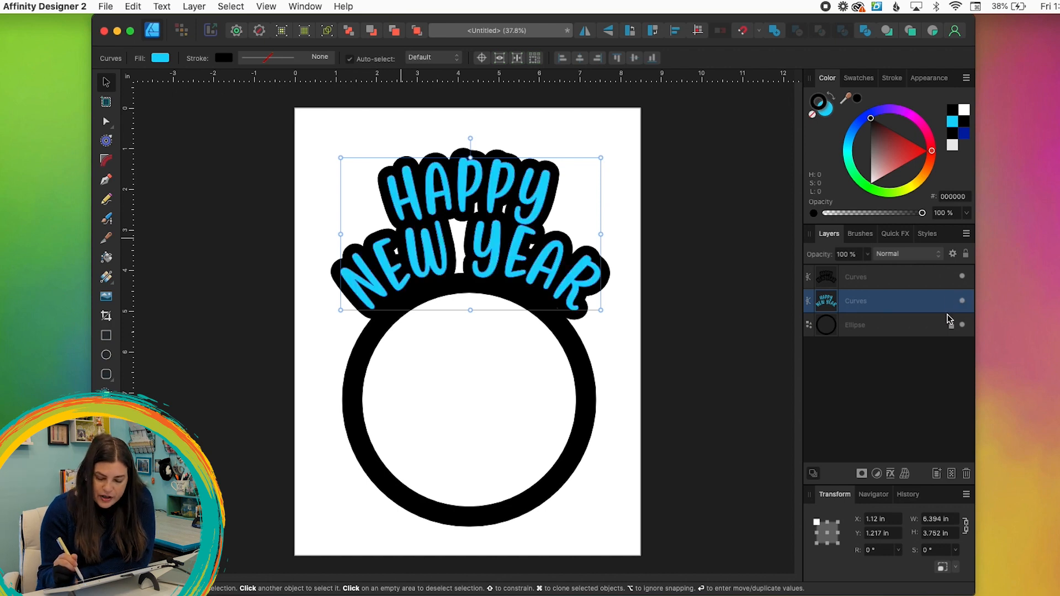
pyautogui.click(909, 306)
pyautogui.moveTo(909, 305); pyautogui.dragTo(898, 273)
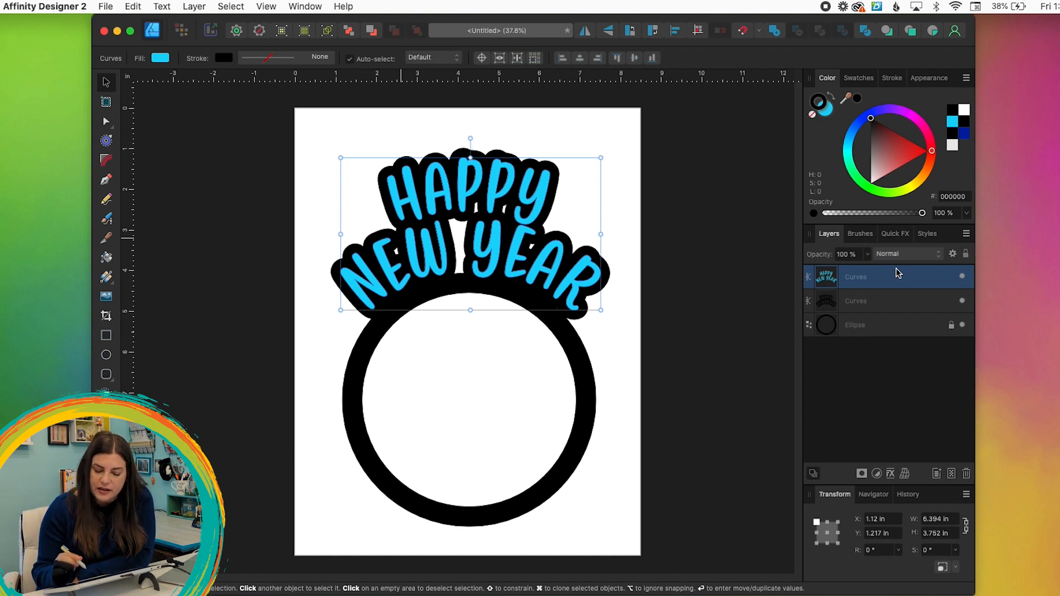
# Fill the holes in the expanded black outline with the lettering hidden, and show the blue lettering again on top
pyautogui.click(962, 277)
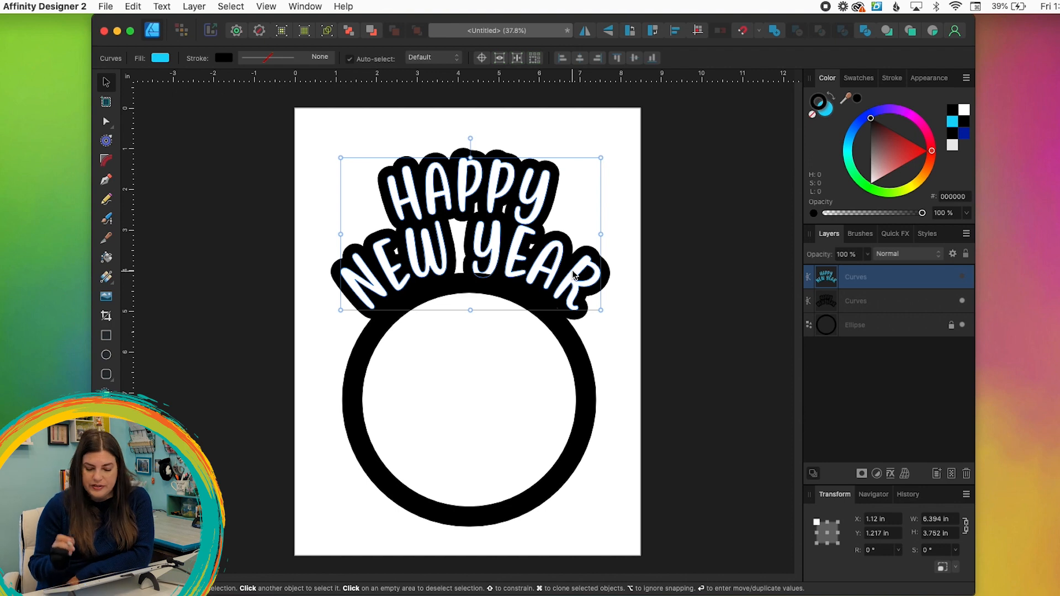
pyautogui.click(911, 302)
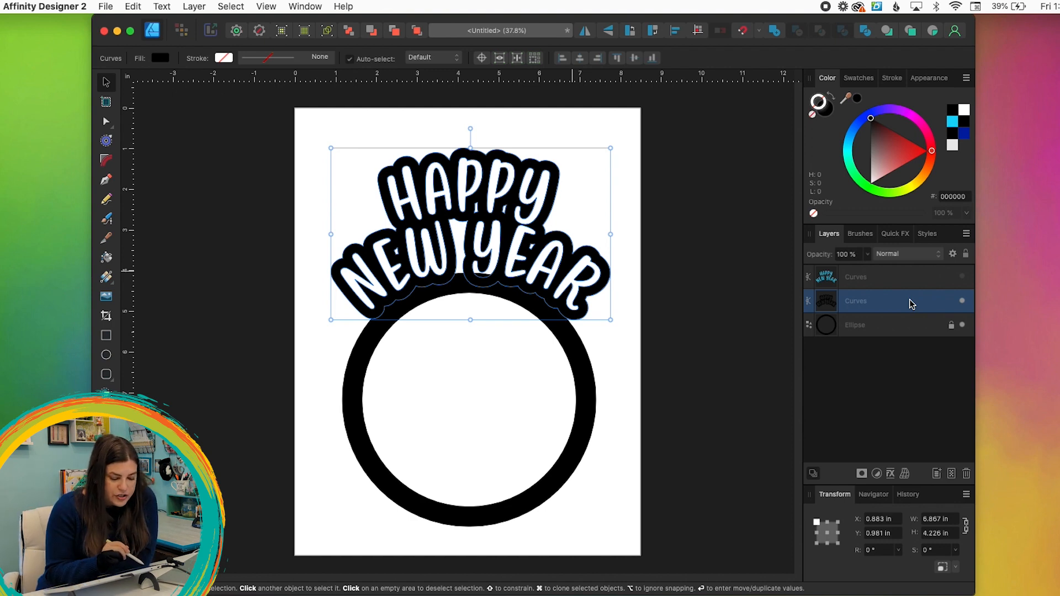
pyautogui.click(193, 8)
pyautogui.moveTo(259, 144)
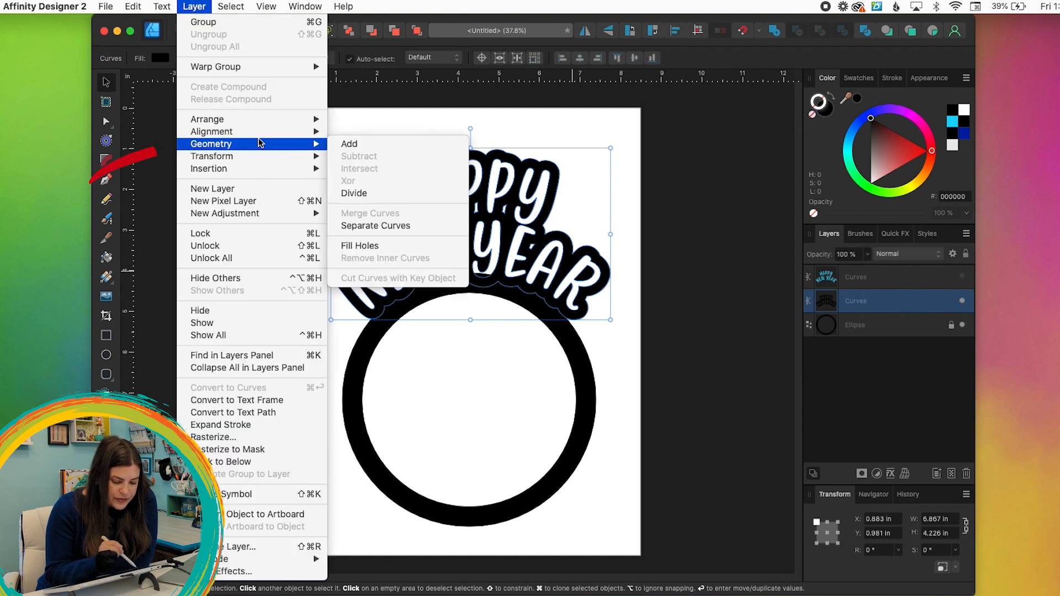
pyautogui.click(394, 250)
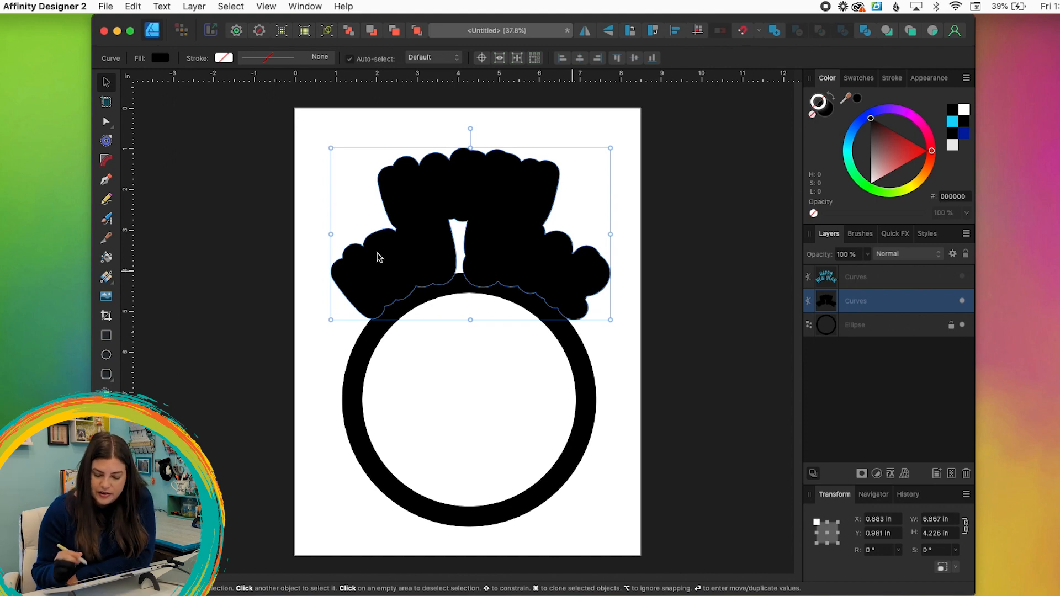
pyautogui.click(961, 279)
pyautogui.click(669, 367)
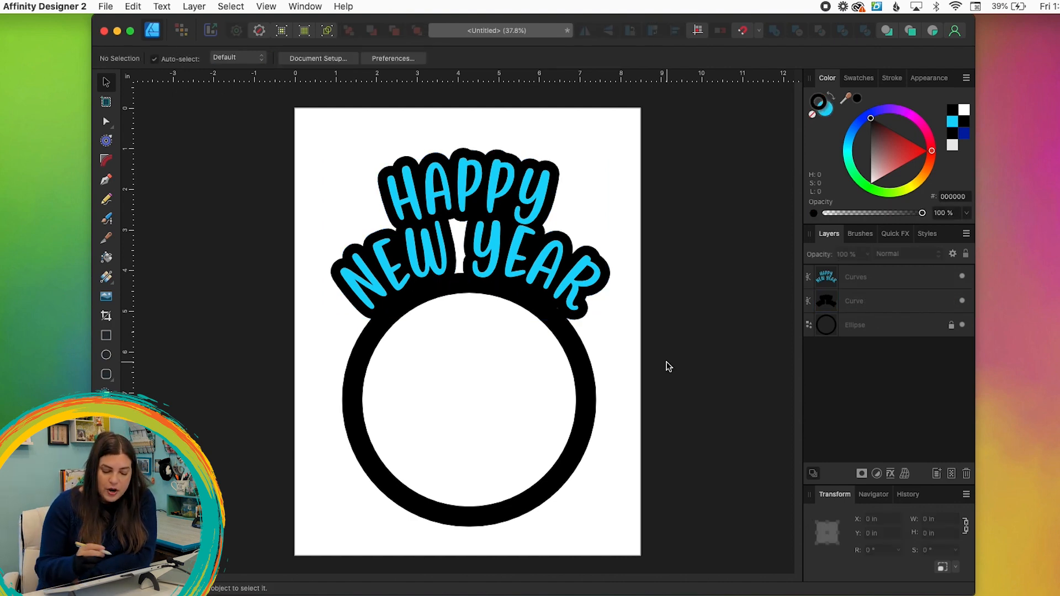
pyautogui.moveTo(539, 199)
pyautogui.mouseDown()
pyautogui.moveTo(598, 182)
pyautogui.moveTo(577, 235)
pyautogui.moveTo(611, 203)
pyautogui.moveTo(527, 198)
pyautogui.moveTo(542, 210)
pyautogui.mouseUp()
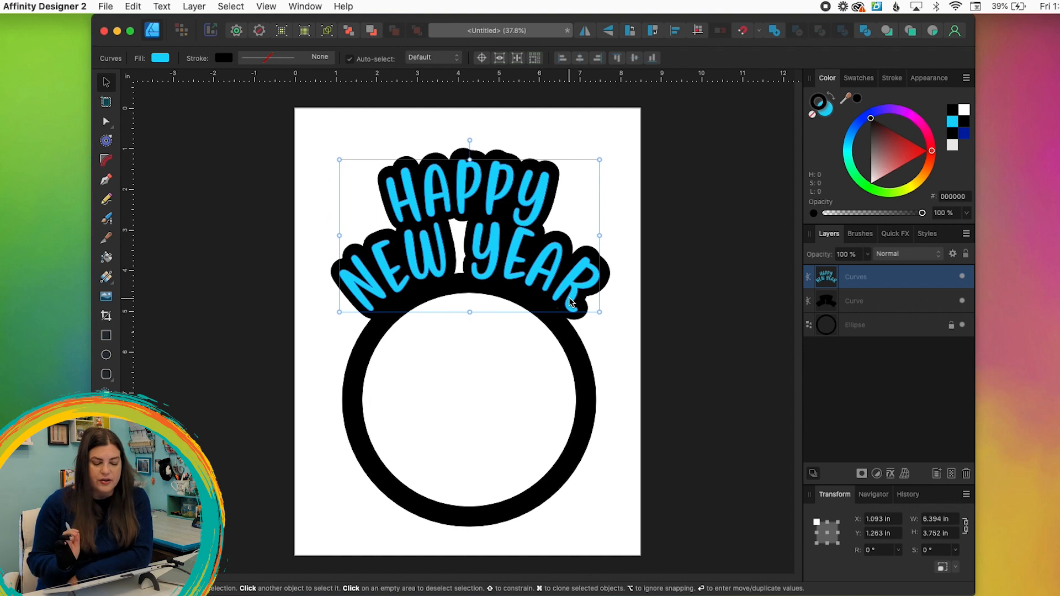
pyautogui.press('super+z')
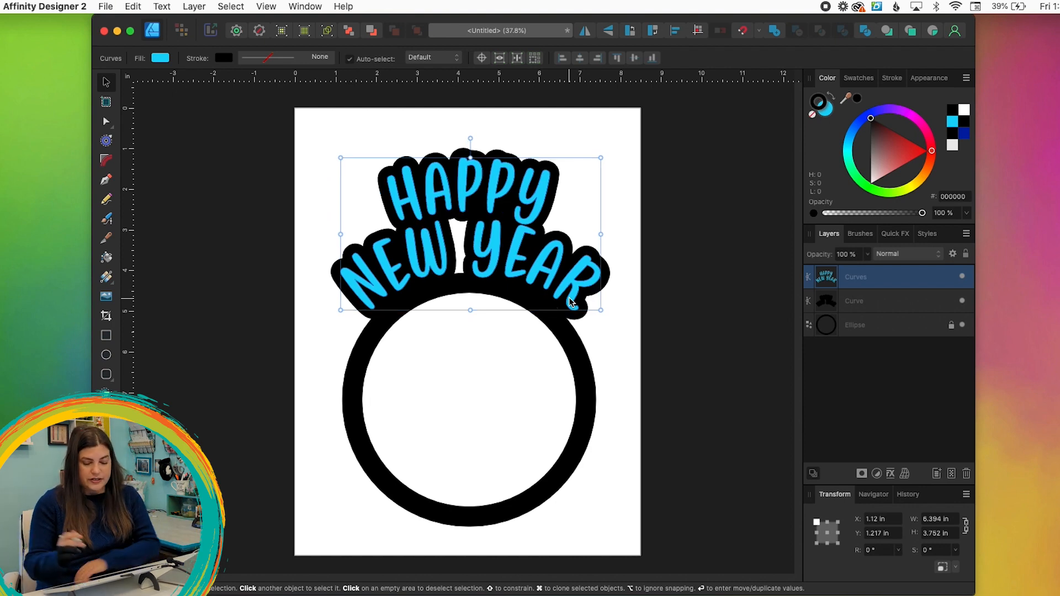
pyautogui.click(343, 243)
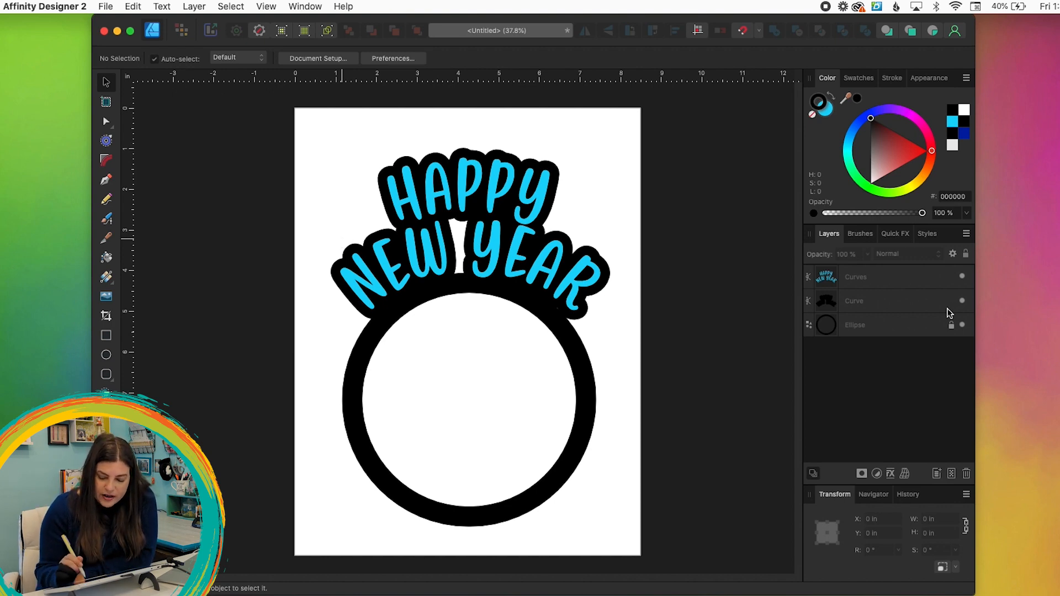
# Give the solid black backing shape a light grey CBCBCB stroke, 16 pt wide and aligned to the outside
pyautogui.click(909, 311)
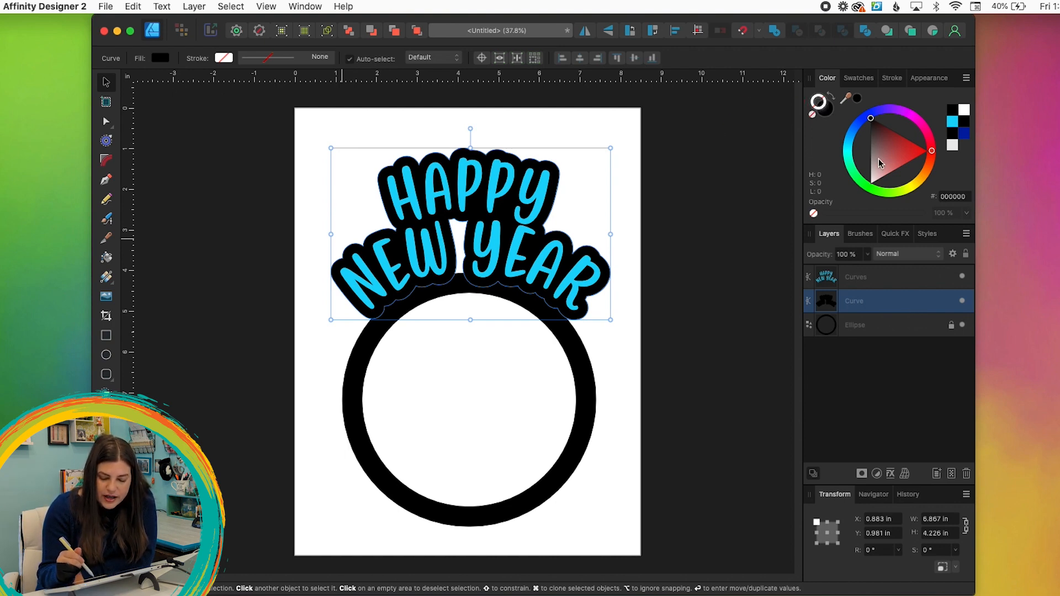
pyautogui.moveTo(882, 147)
pyautogui.mouseDown()
pyautogui.moveTo(868, 173)
pyautogui.moveTo(853, 161)
pyautogui.mouseUp()
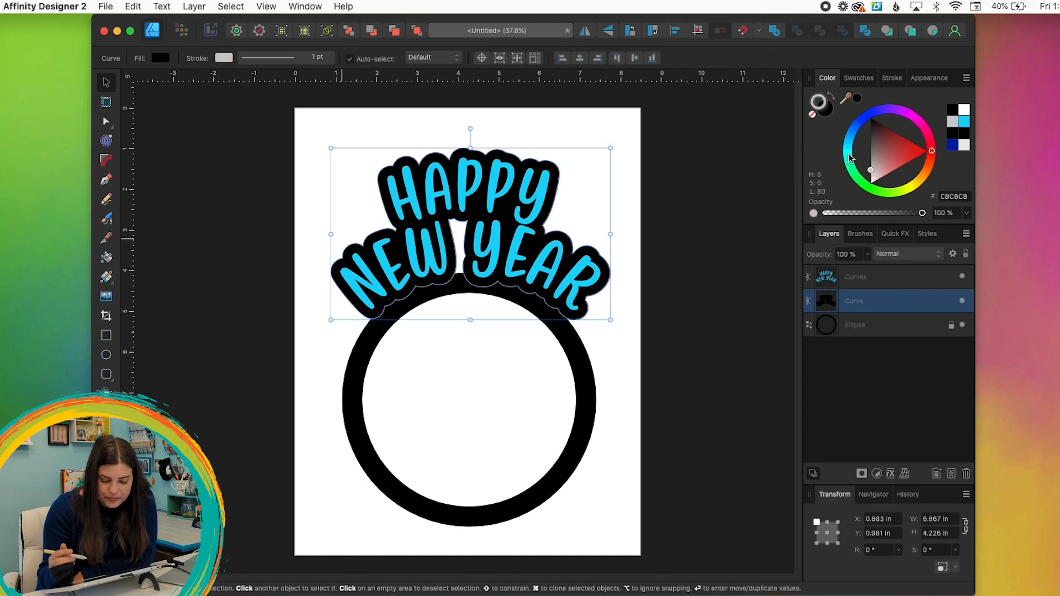
pyautogui.click(892, 79)
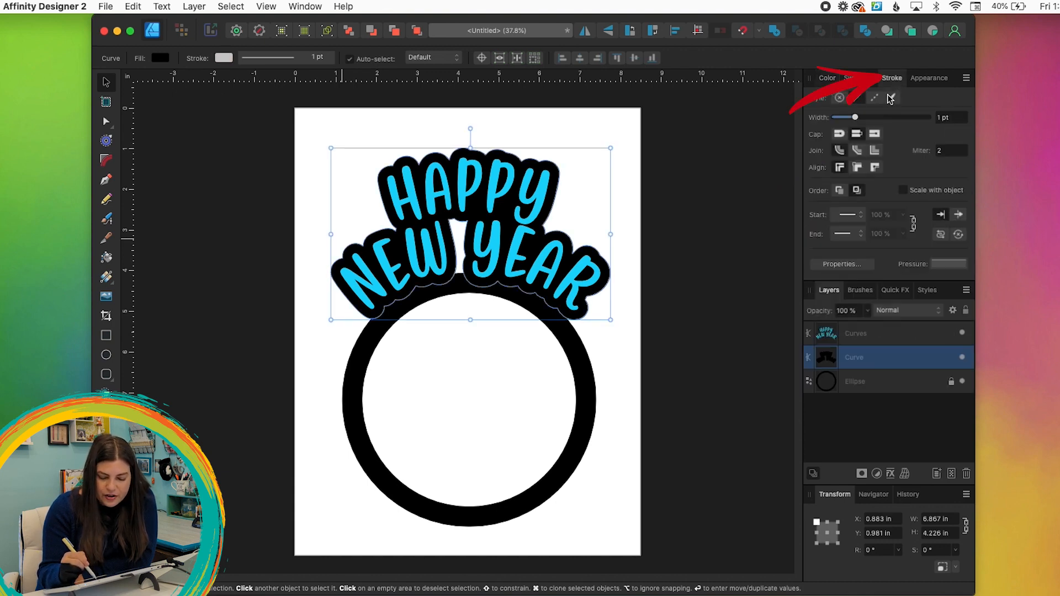
pyautogui.moveTo(855, 117); pyautogui.dragTo(881, 117)
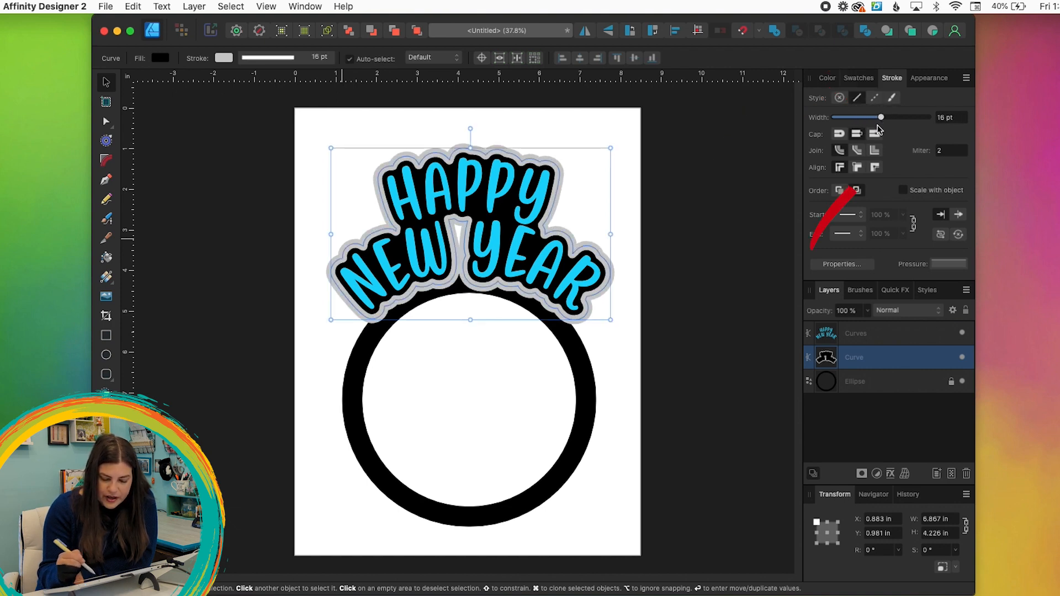
pyautogui.click(875, 167)
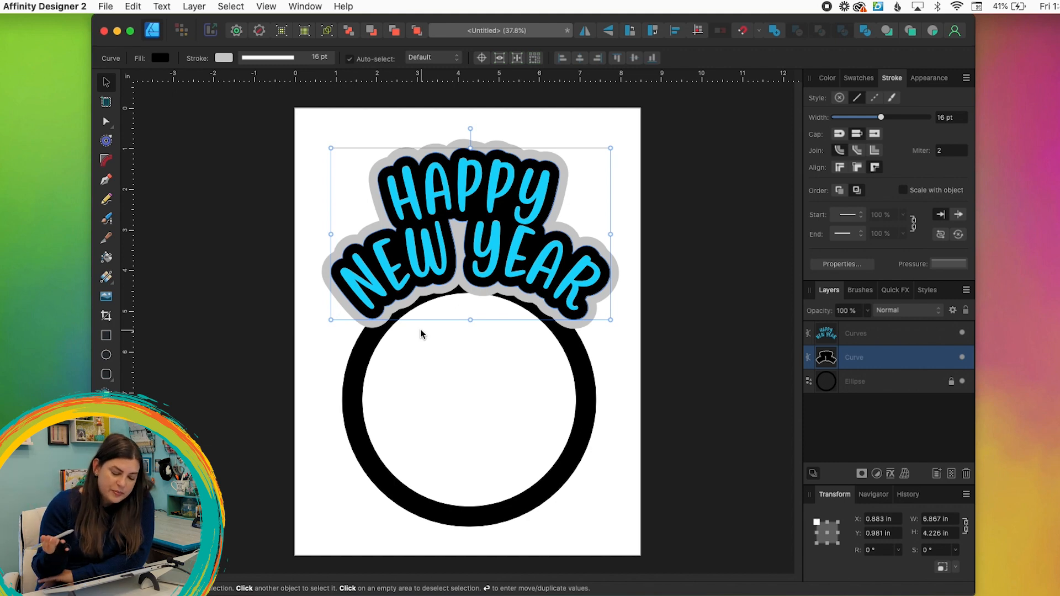
# Expand the black backing's grey stroke into its own object and check the blue lettering on its own
pyautogui.click(194, 6)
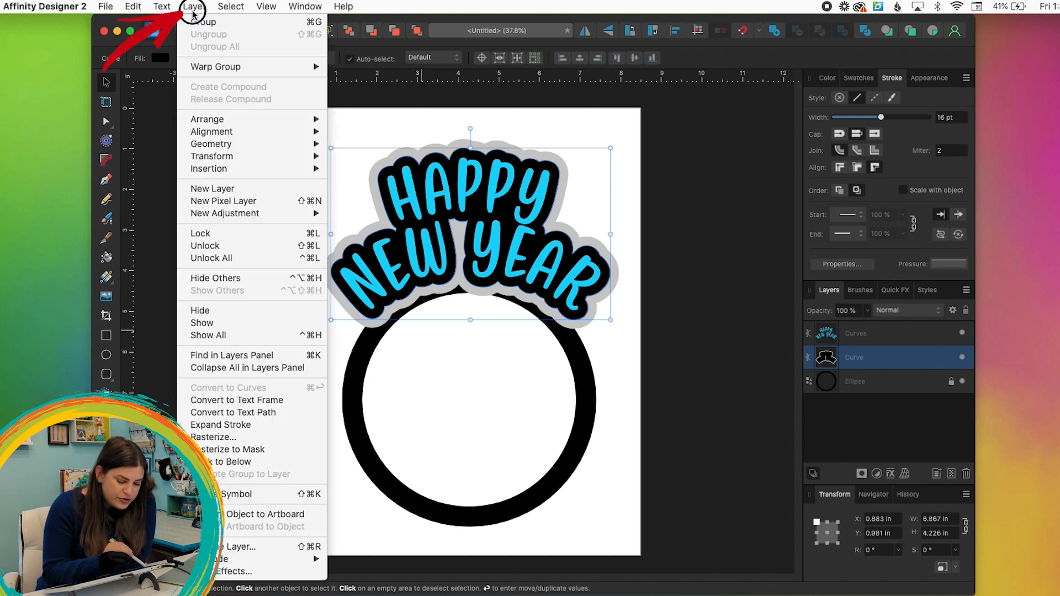
pyautogui.click(241, 427)
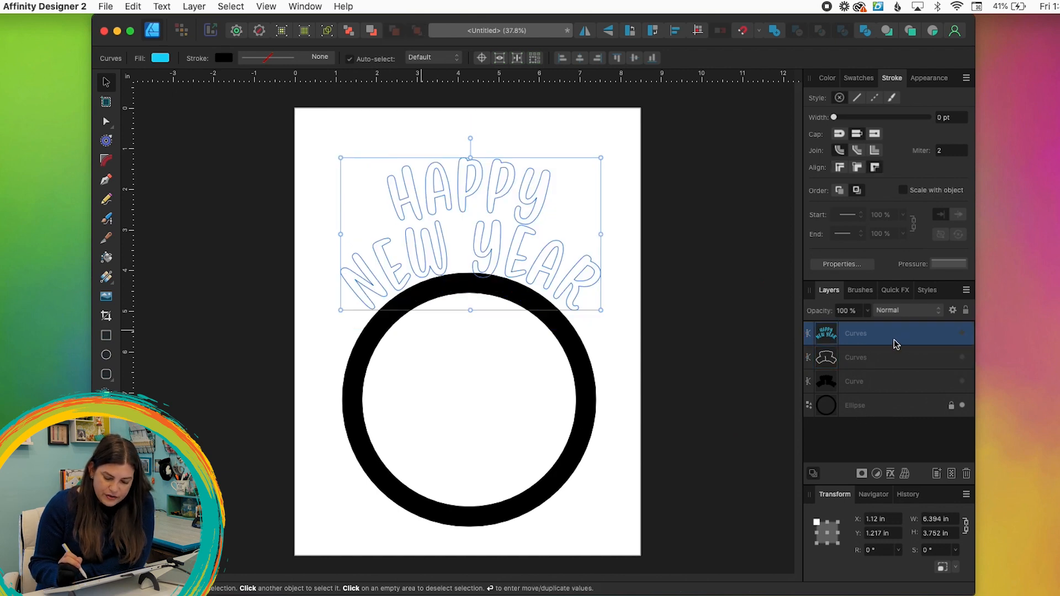
pyautogui.click(962, 333)
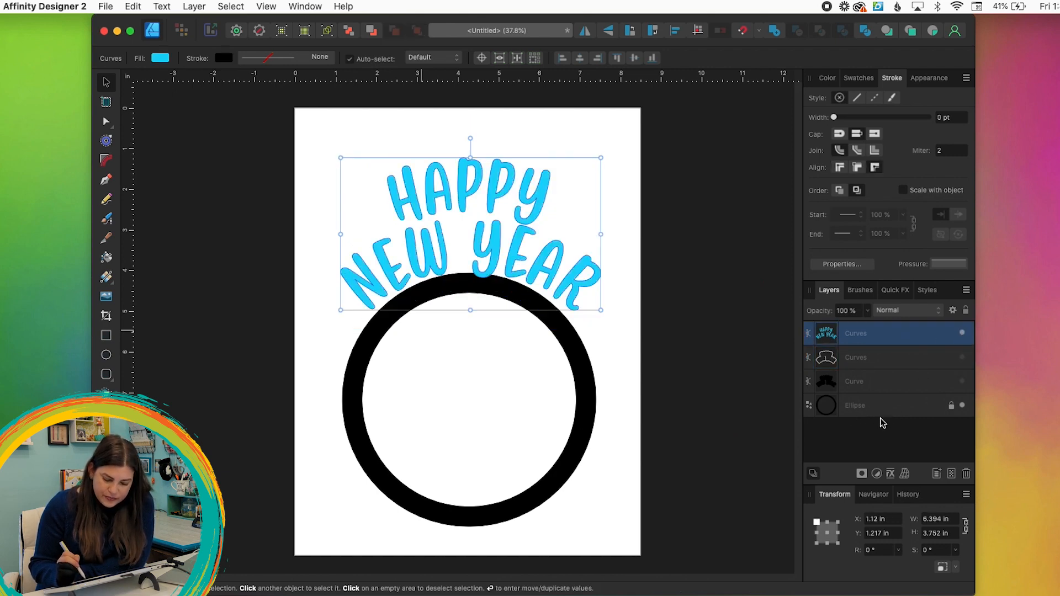
pyautogui.click(962, 333)
# Show the expanded grey outline and fill its holes to make a solid grey backing shape
pyautogui.click(932, 357)
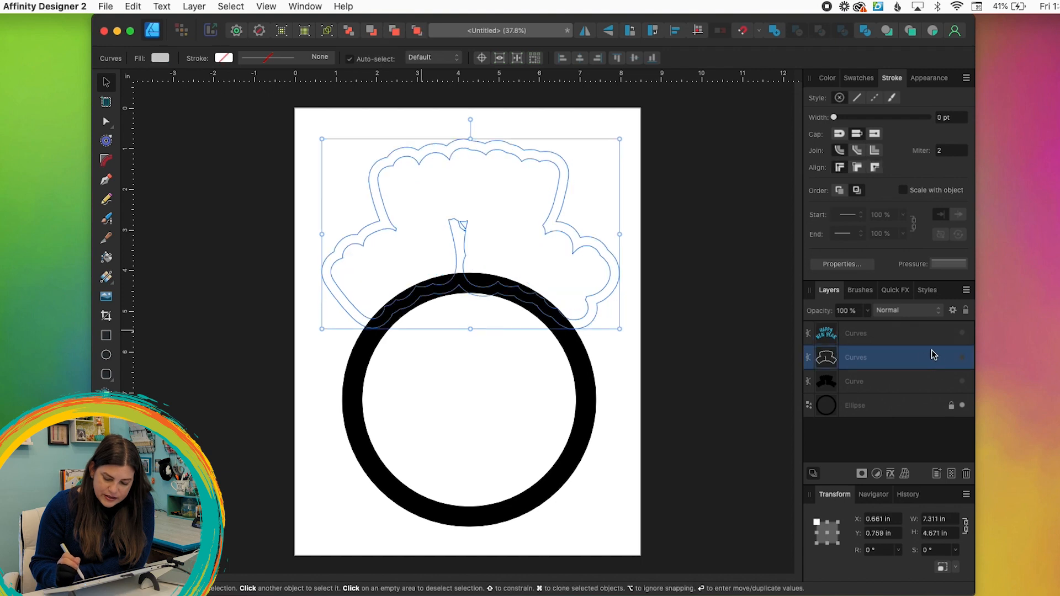
pyautogui.click(962, 358)
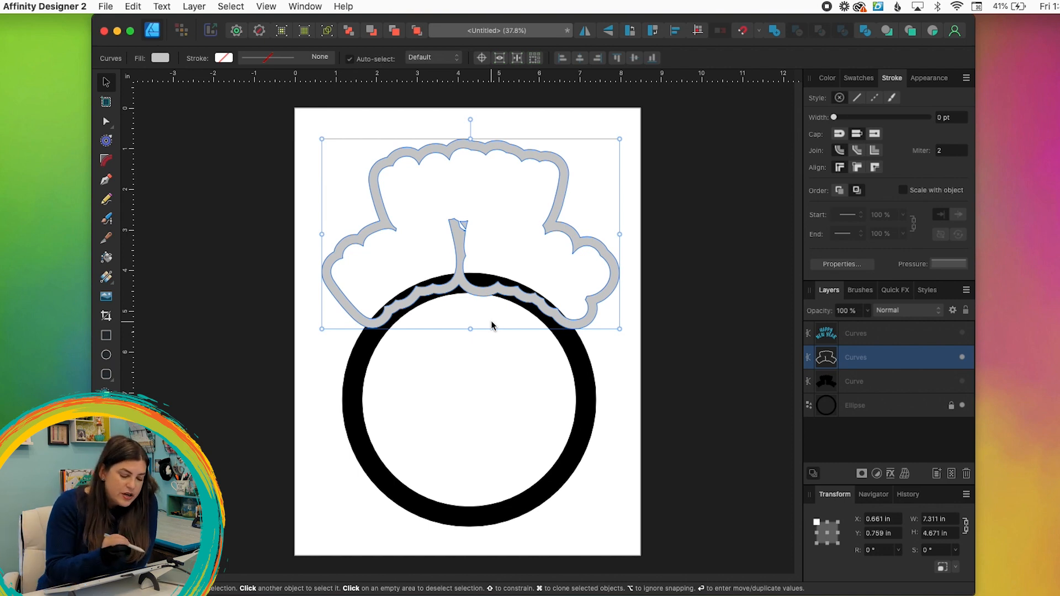
pyautogui.click(195, 6)
pyautogui.moveTo(251, 145)
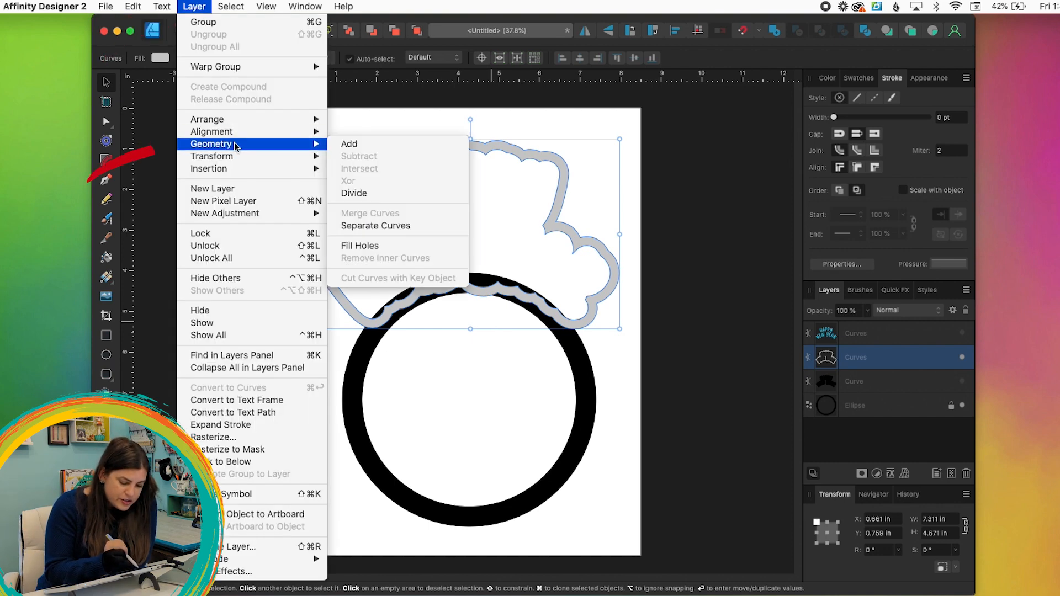
pyautogui.click(394, 247)
# Check the black backing with the grey one hidden, and make both backings and the blue lettering visible
pyautogui.click(965, 359)
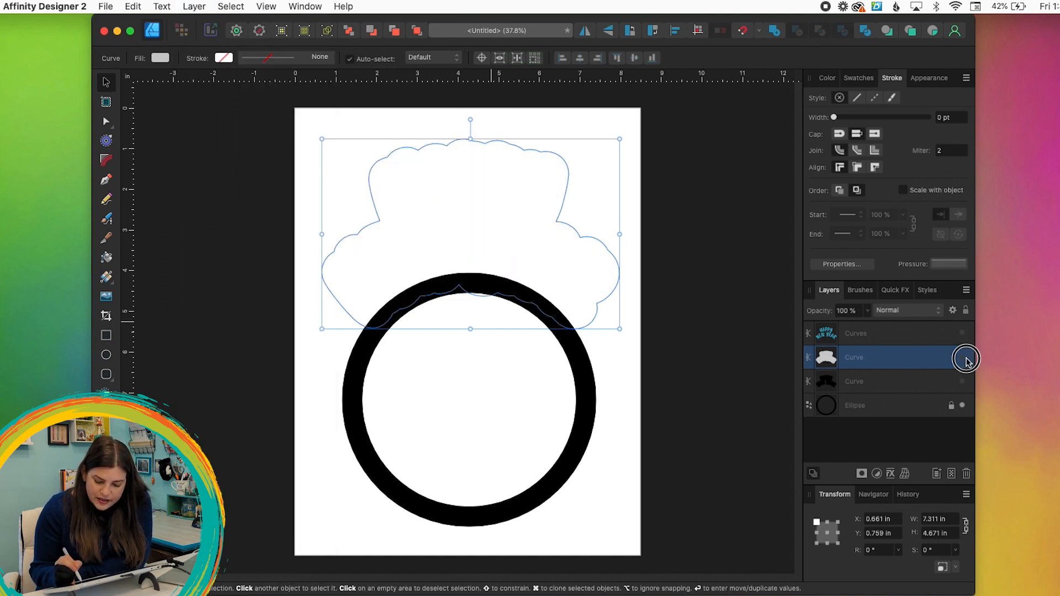
pyautogui.click(963, 382)
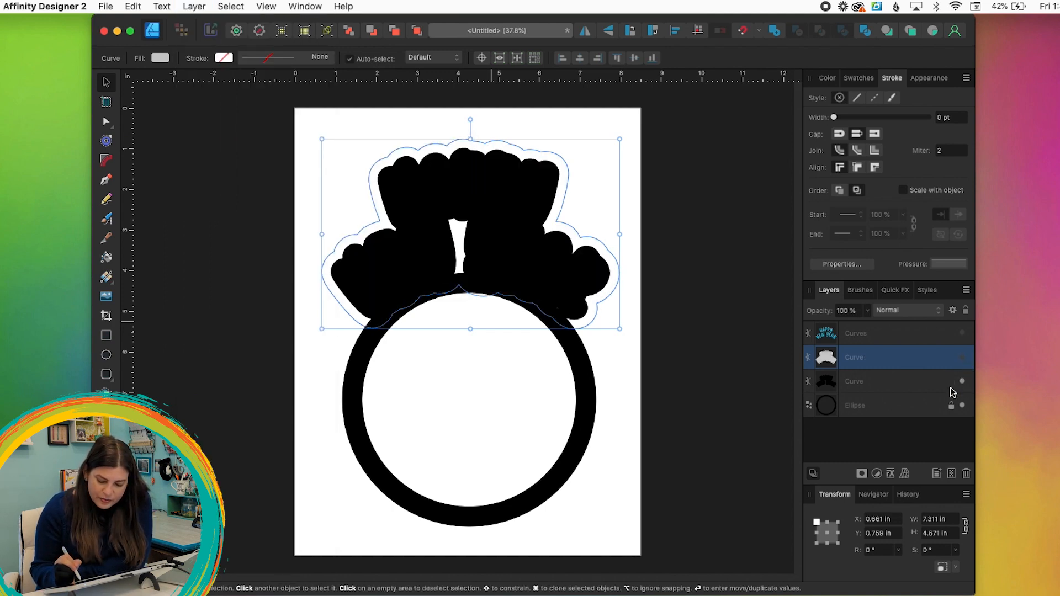
pyautogui.click(889, 382)
pyautogui.click(964, 358)
pyautogui.click(963, 333)
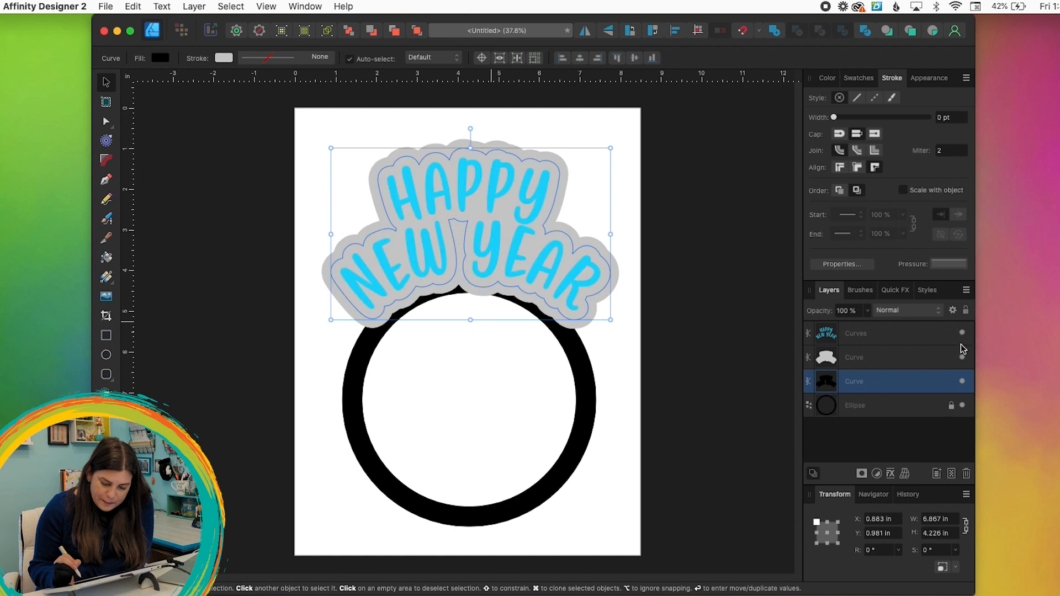
# Place the black backing above the grey one in the stacking order and send the grey backing beneath the ring
pyautogui.moveTo(876, 372)
pyautogui.mouseDown()
pyautogui.moveTo(875, 348)
pyautogui.moveTo(867, 357)
pyautogui.mouseUp()
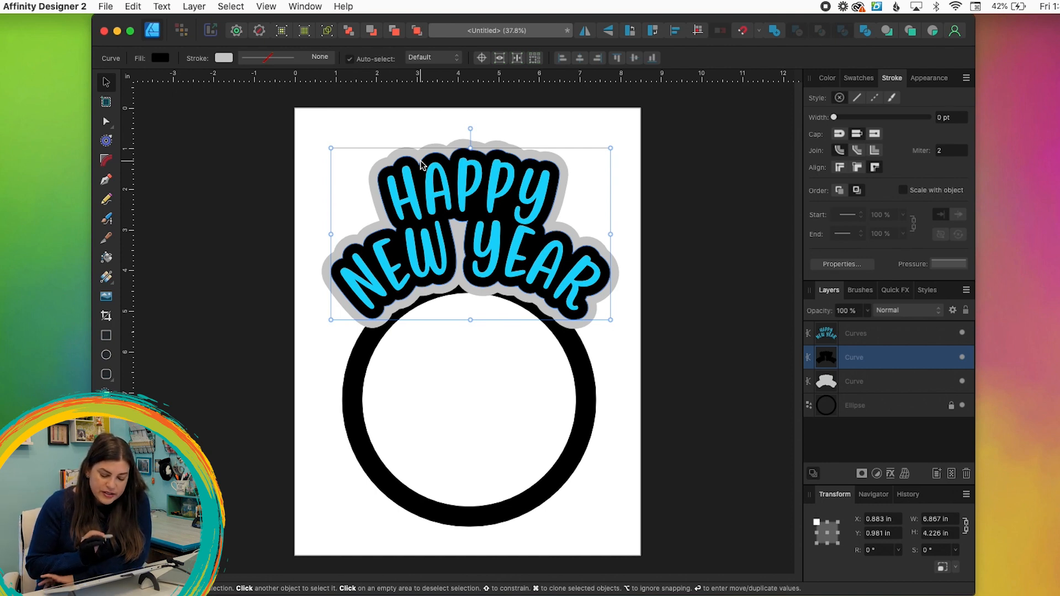
pyautogui.moveTo(903, 385); pyautogui.dragTo(889, 418)
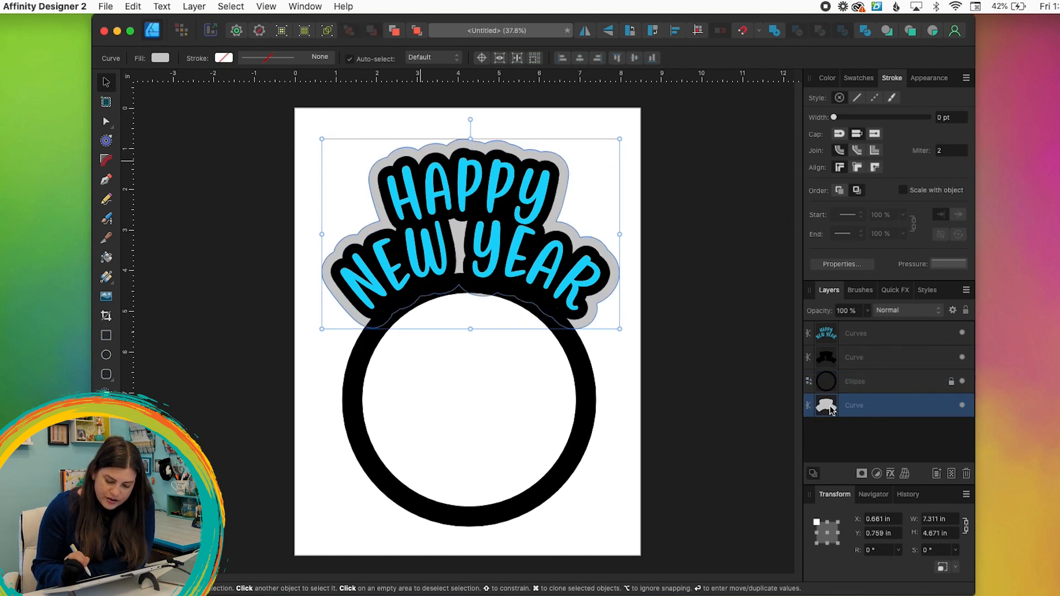
pyautogui.click(629, 401)
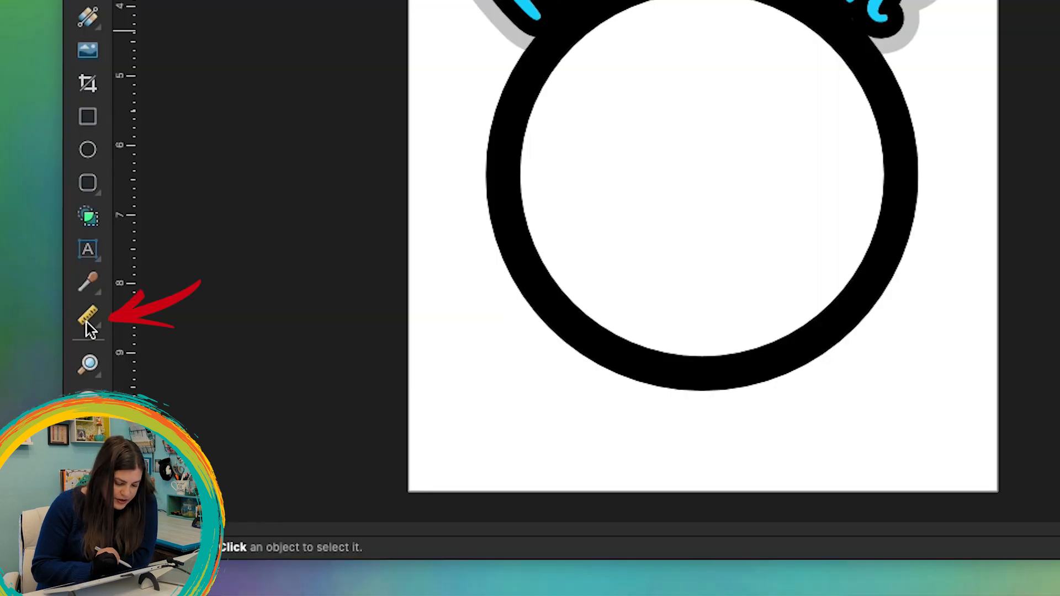
# Measure the vertical distance from the top of the grey backing to the ring's inner edge
pyautogui.click(83, 325)
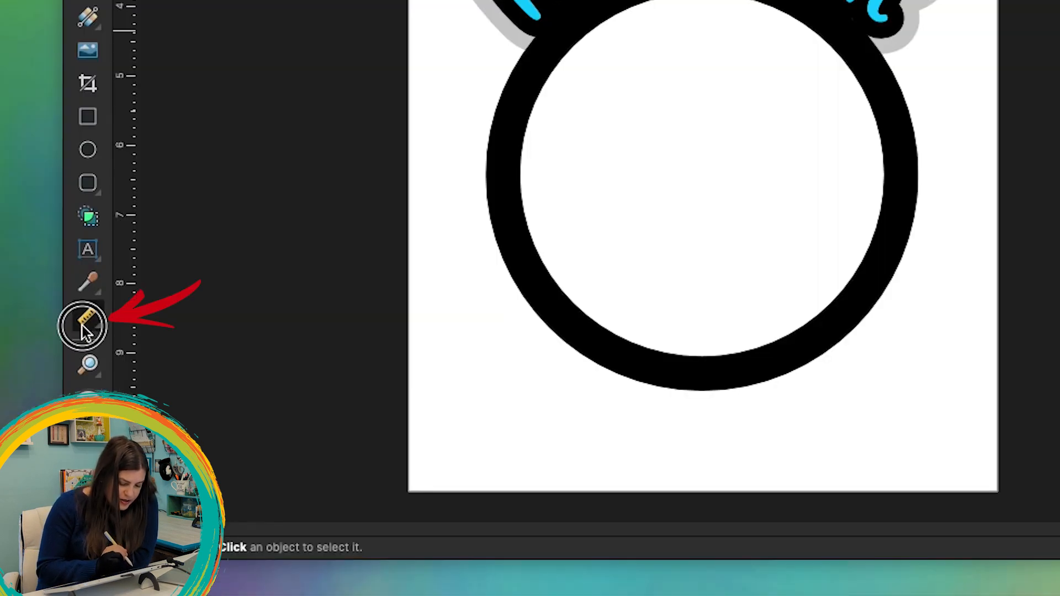
pyautogui.moveTo(589, 75); pyautogui.dragTo(586, 334)
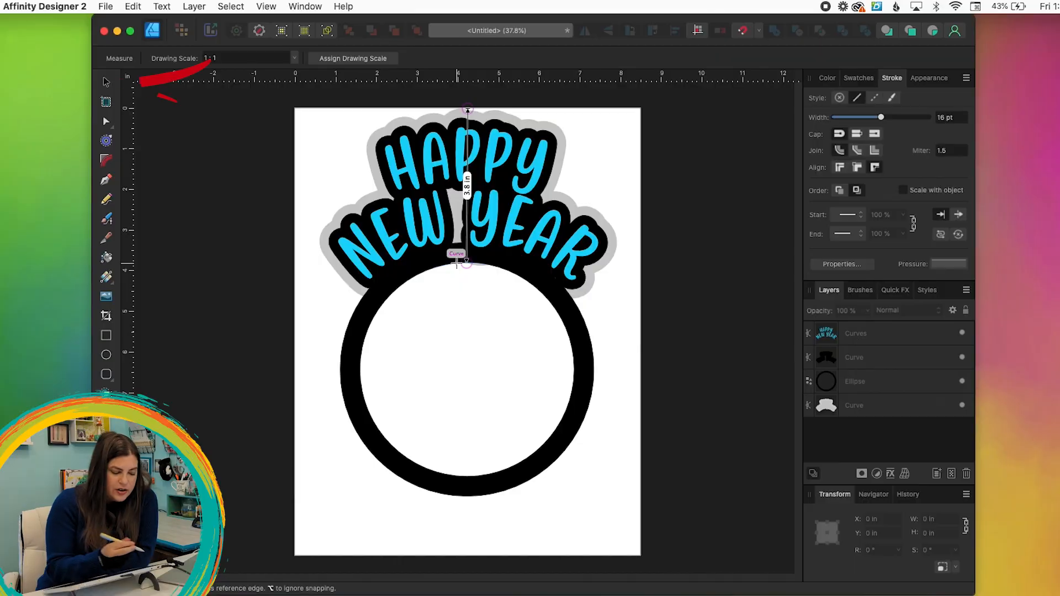
pyautogui.click(106, 83)
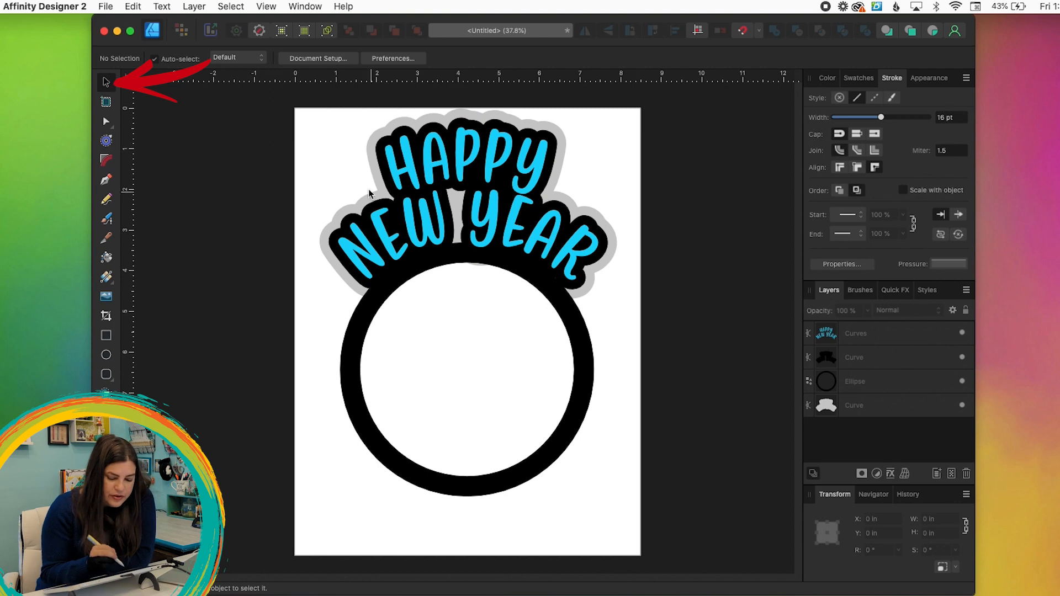
# Lock the black ring so that it cannot be moved or resized
pyautogui.click(915, 384)
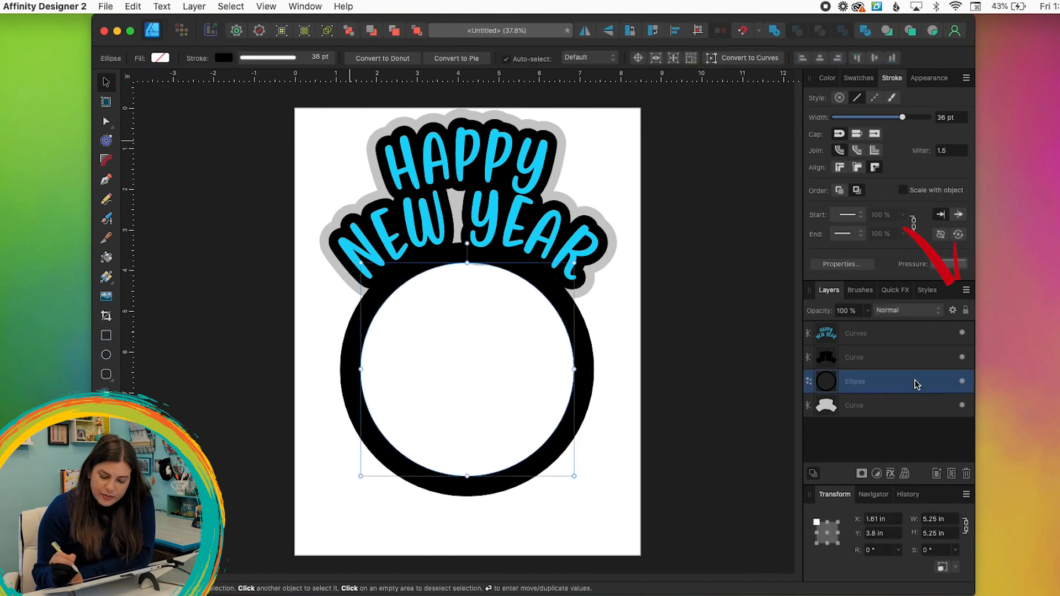
pyautogui.click(965, 312)
pyautogui.click(966, 312)
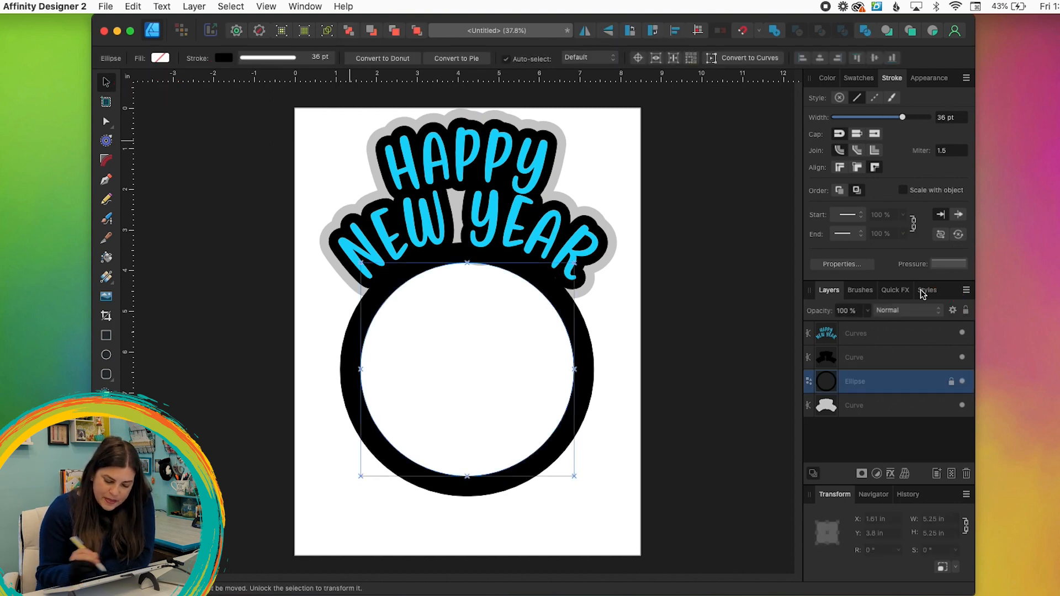
# Select the lettering with its black and grey backings and scale them down together to about 6.84 by 4.37 in
pyautogui.moveTo(244, 114); pyautogui.dragTo(679, 479)
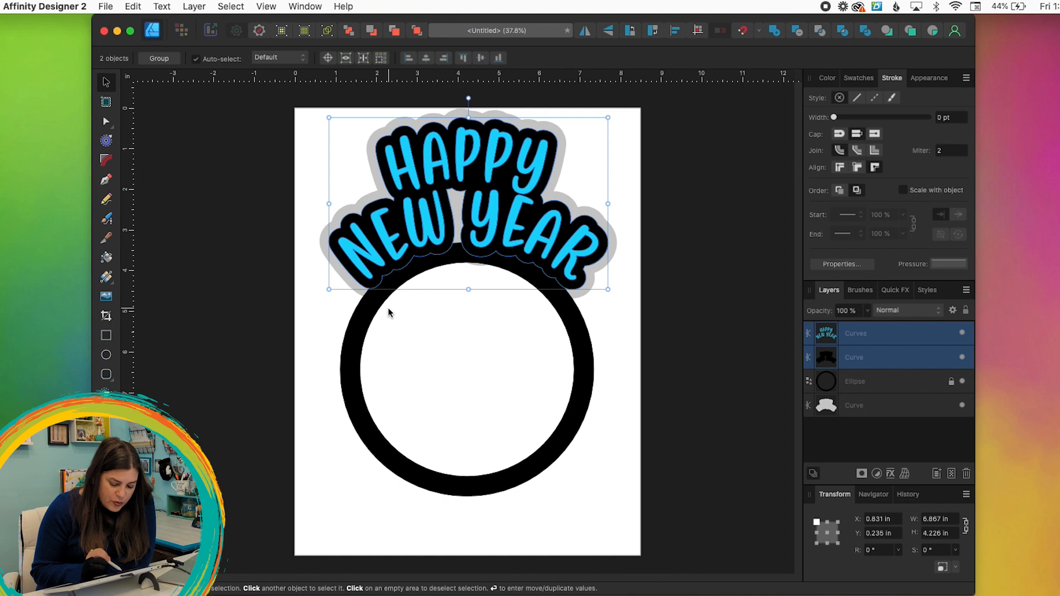
pyautogui.keyDown('shift'); pyautogui.click(327, 243); pyautogui.keyUp('shift')
pyautogui.moveTo(320, 109); pyautogui.dragTo(326, 143)
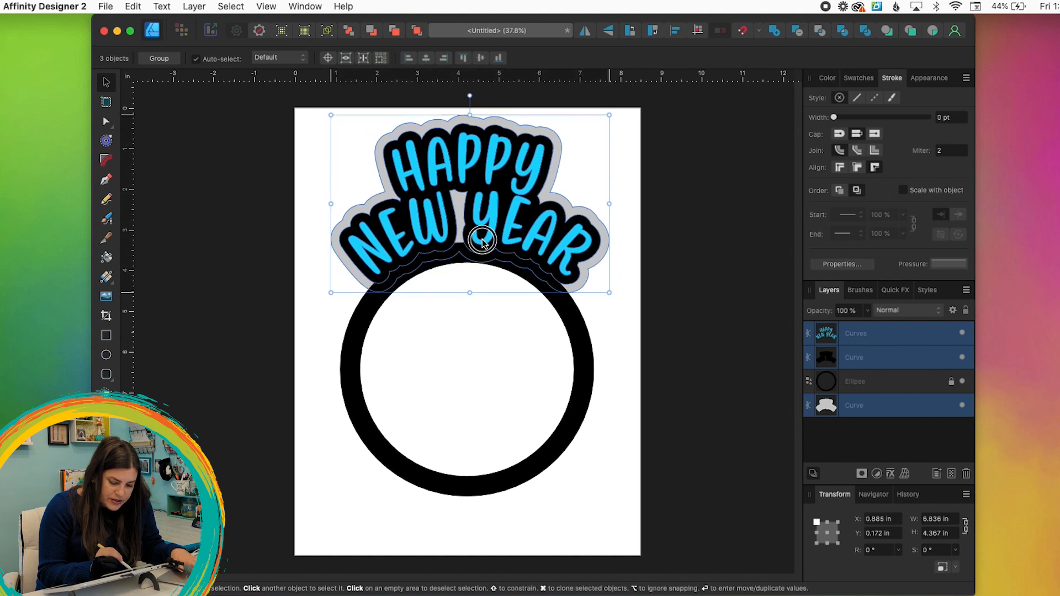
# Measure the vertical distance from the ring's inner edge up to the top of the grey backing
pyautogui.click(654, 213)
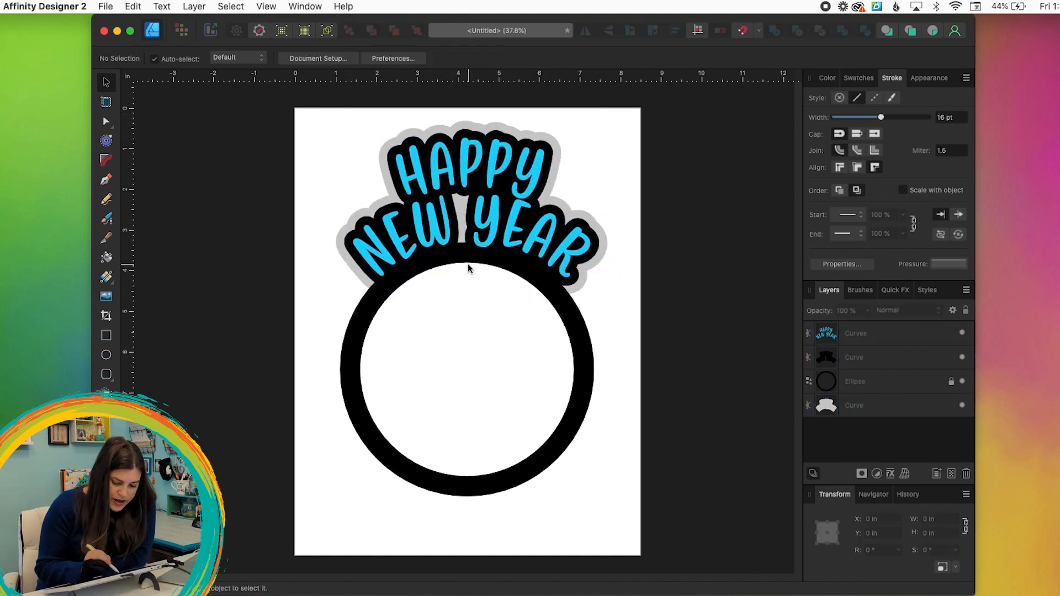
pyautogui.press('u')
pyautogui.moveTo(465, 262); pyautogui.dragTo(467, 117)
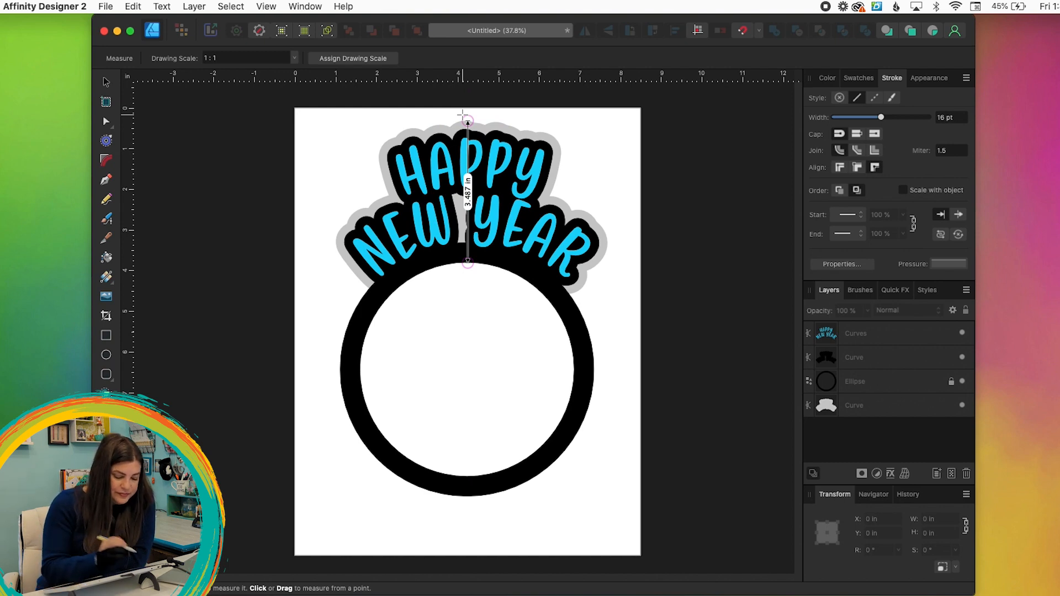
pyautogui.click(107, 83)
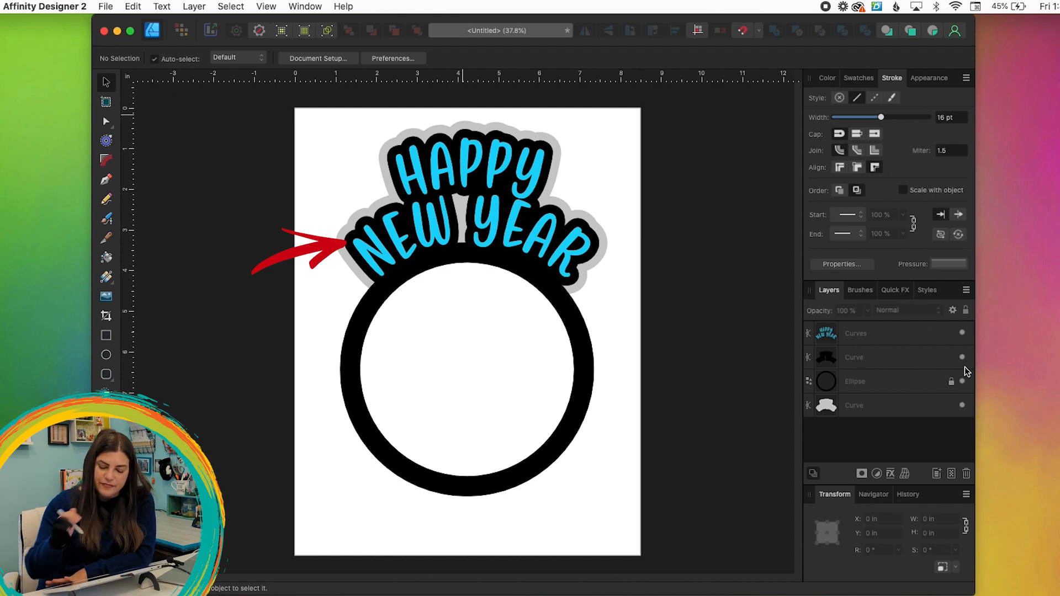
# Unlock the black ring and lock the lettering and the grey backing, leaving only the black shapes editable
pyautogui.click(914, 374)
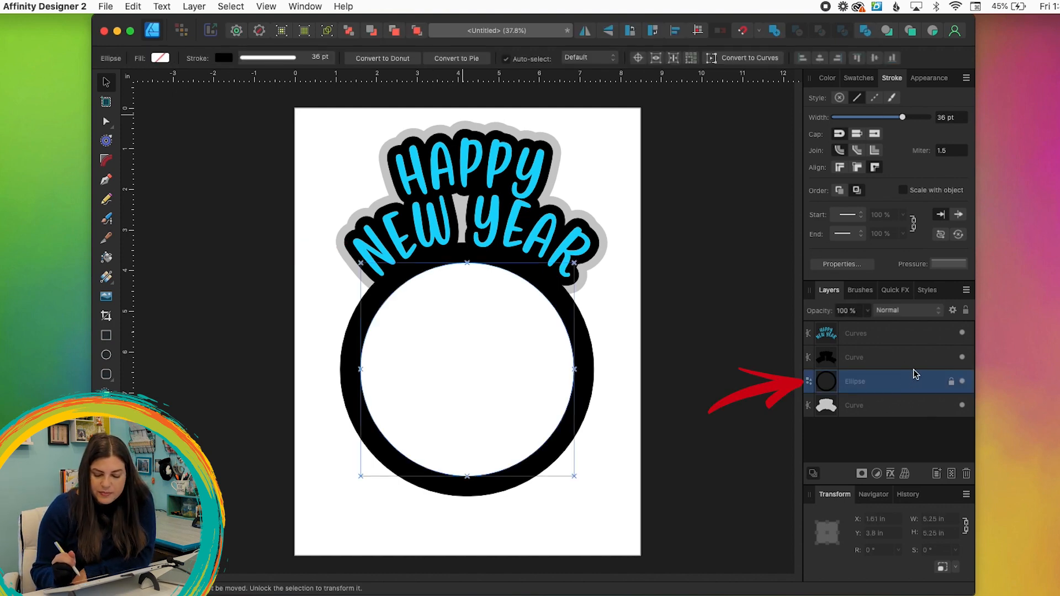
pyautogui.click(965, 312)
pyautogui.click(917, 338)
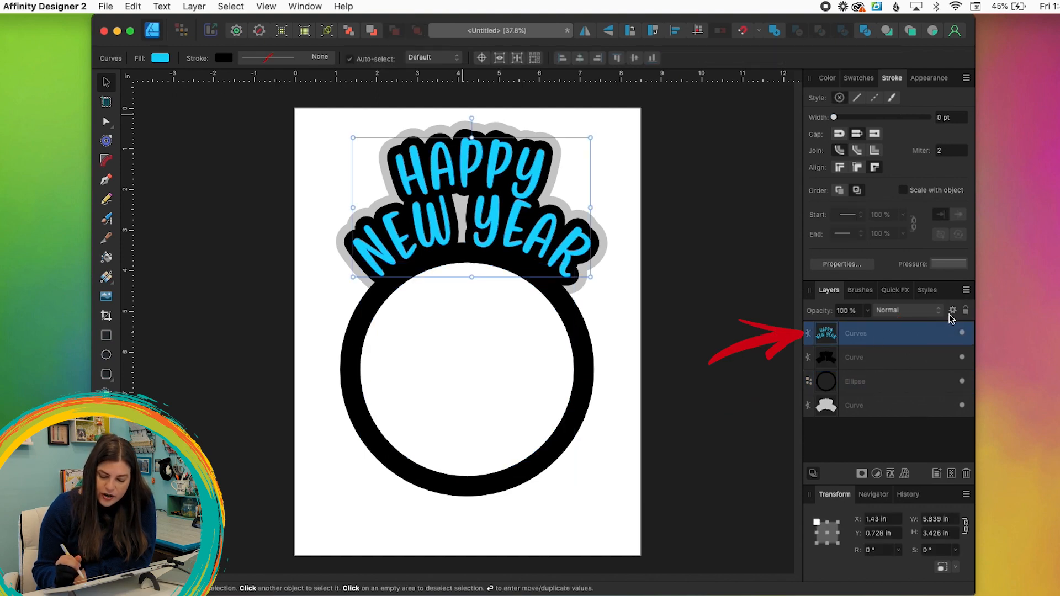
pyautogui.click(967, 313)
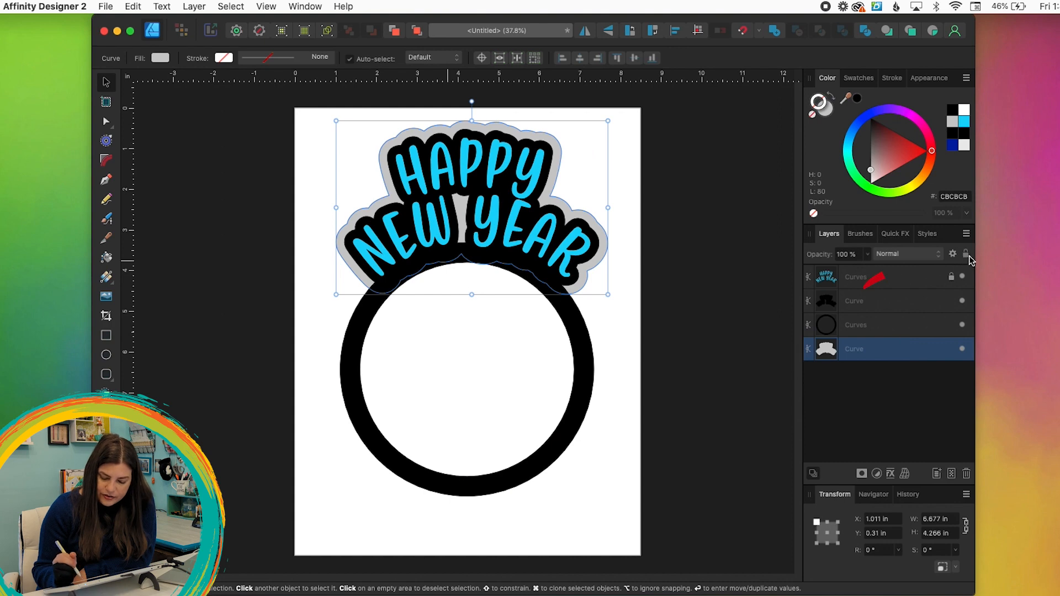
pyautogui.click(967, 256)
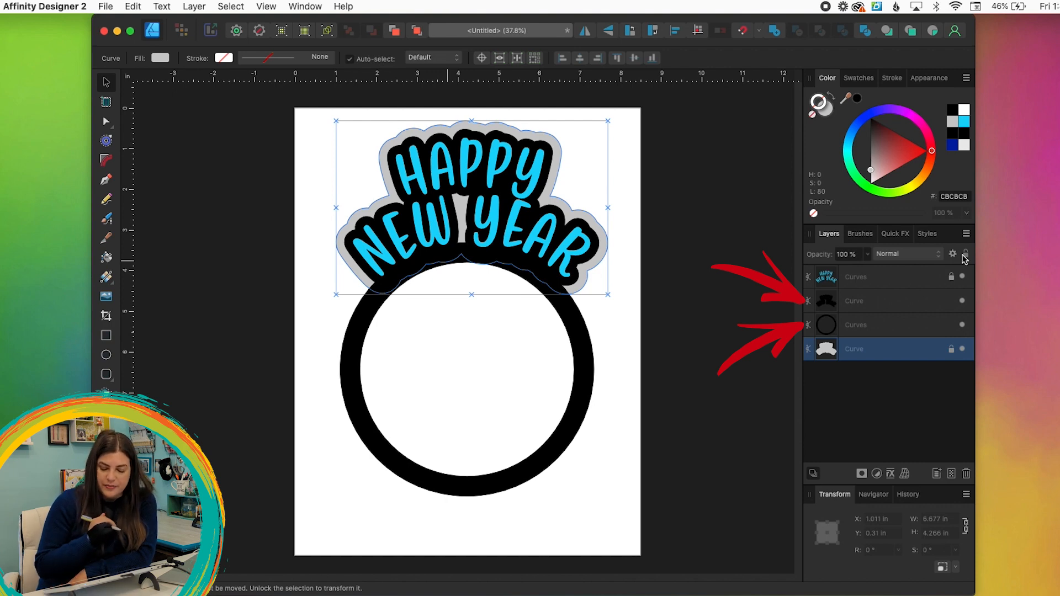
# Select the black backing together with the black ring and merge them into one shape with a boolean Add
pyautogui.moveTo(240, 94); pyautogui.dragTo(665, 533)
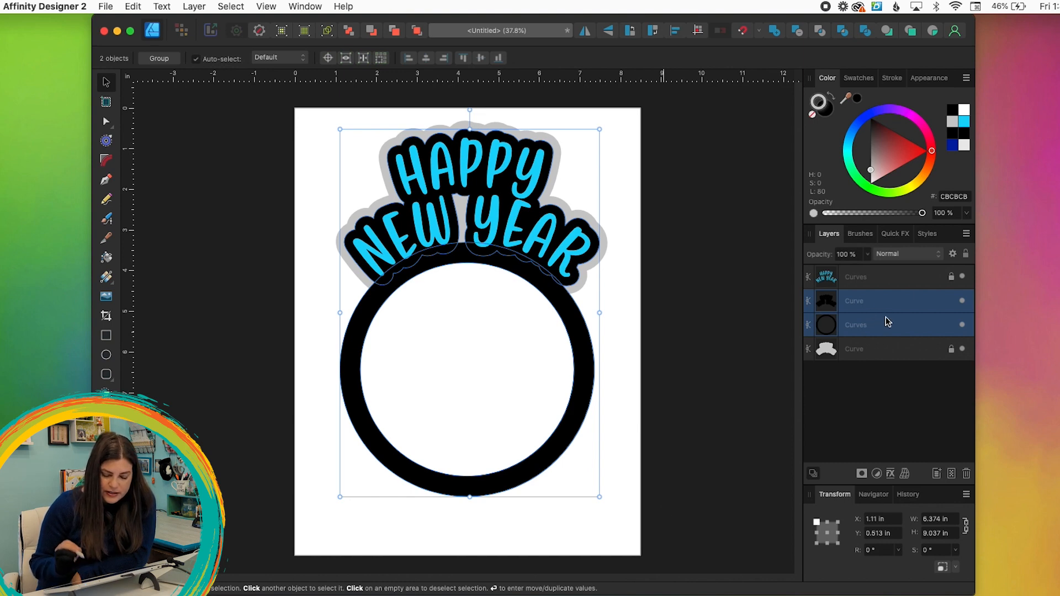
pyautogui.click(773, 32)
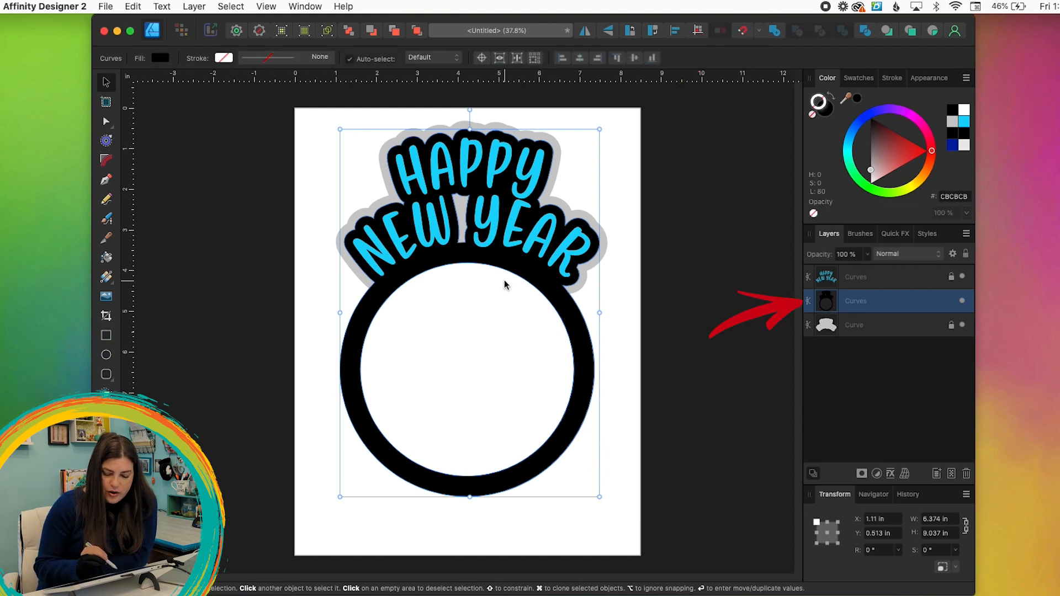
pyautogui.click(106, 123)
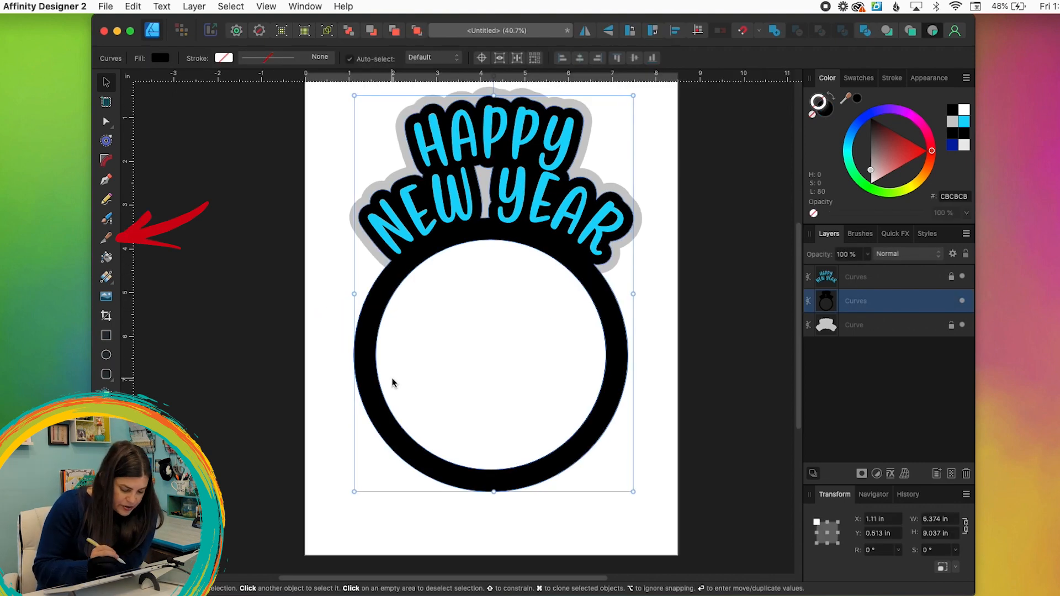
# Cut through the ring with the Knife tool on both sides, just below the lower ends of the lettering backing
pyautogui.click(105, 241)
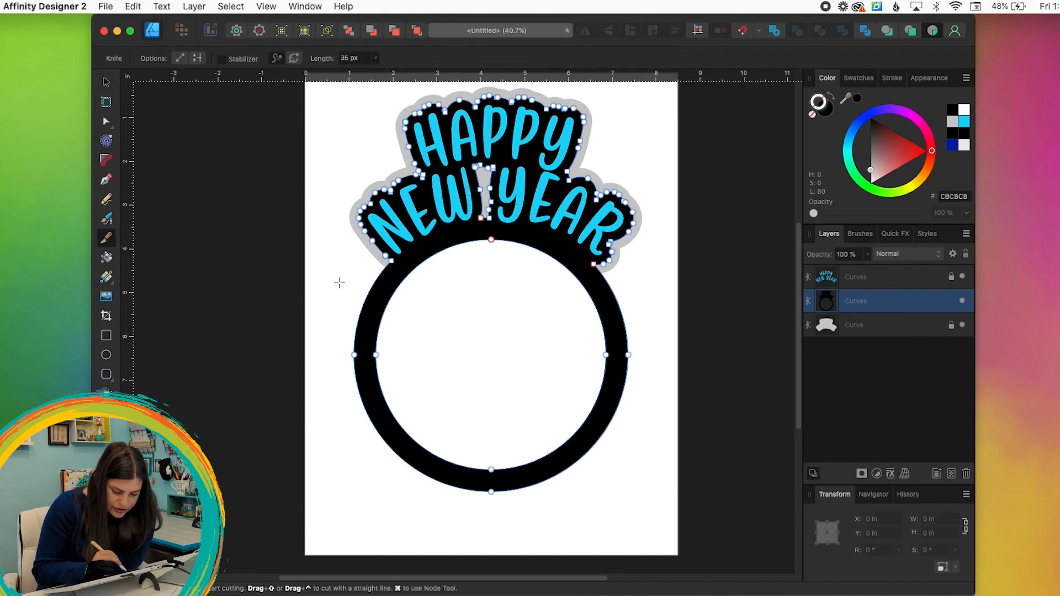
pyautogui.moveTo(339, 282)
pyautogui.mouseDown()
pyautogui.moveTo(398, 260)
pyautogui.moveTo(425, 298)
pyautogui.moveTo(436, 338)
pyautogui.mouseUp()
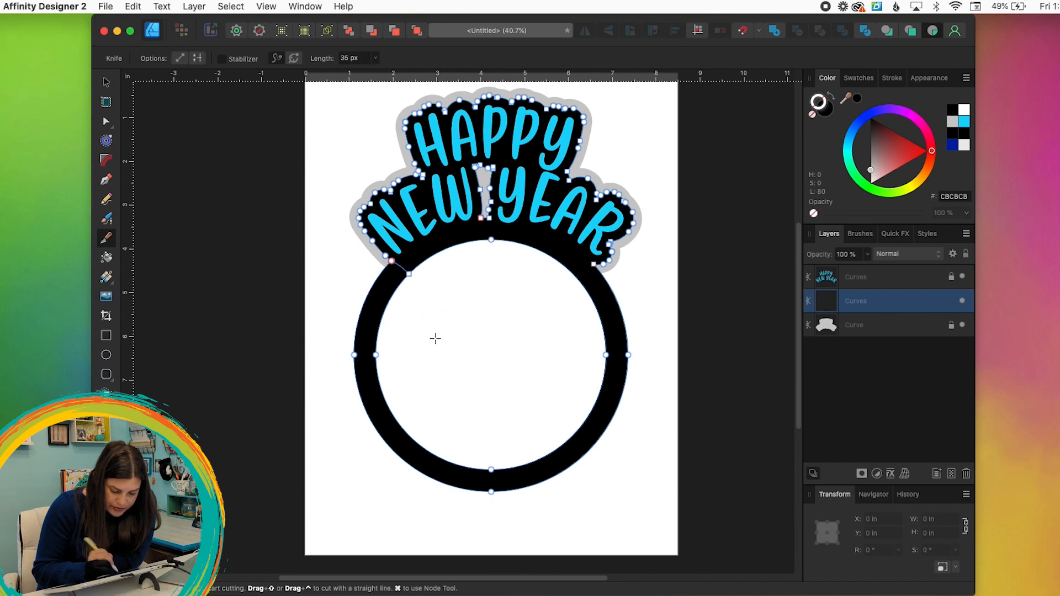
pyautogui.moveTo(558, 314)
pyautogui.mouseDown()
pyautogui.moveTo(581, 272)
pyautogui.moveTo(597, 265)
pyautogui.moveTo(621, 276)
pyautogui.mouseUp()
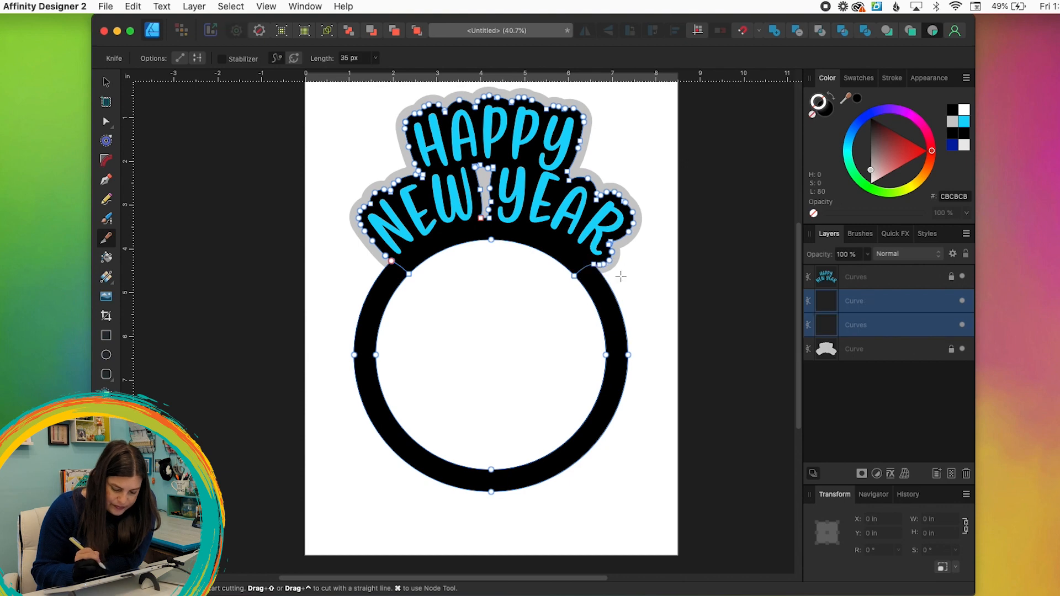
# Pull the severed lower part of the ring away from the lettering and delete it
pyautogui.click(106, 84)
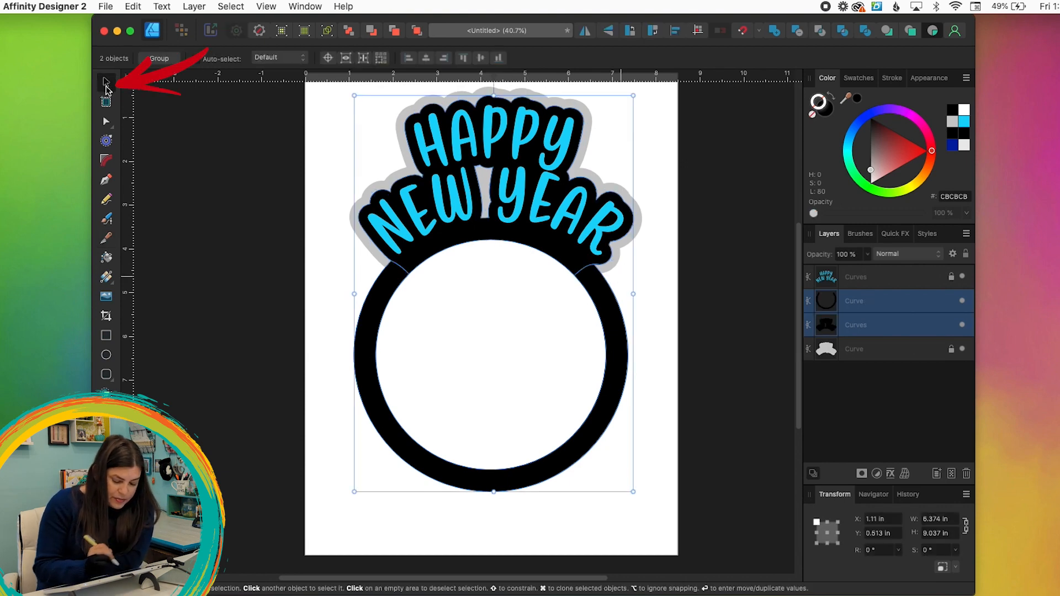
pyautogui.click(387, 426)
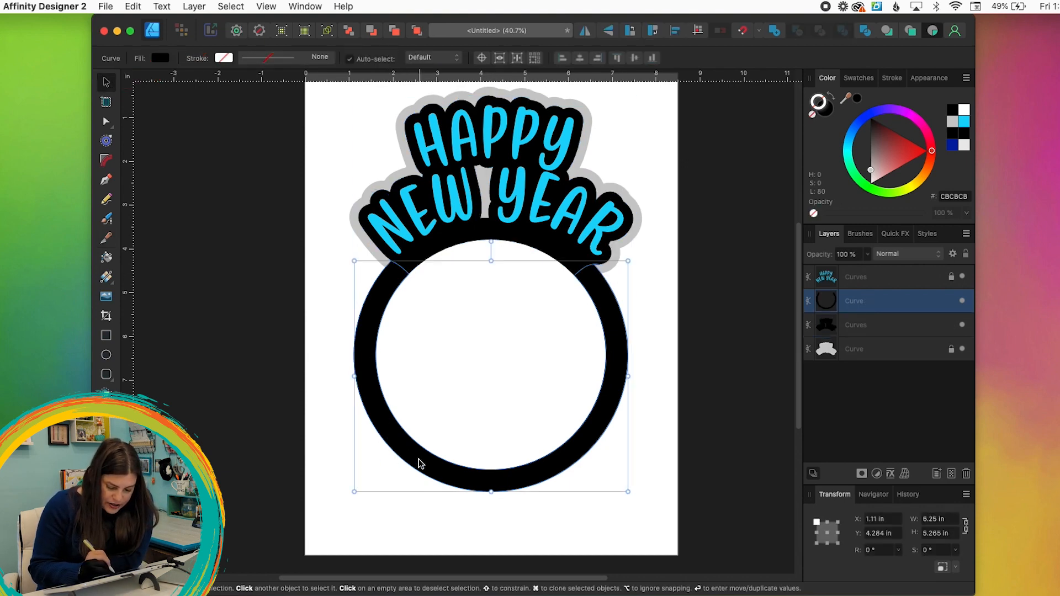
pyautogui.moveTo(419, 463); pyautogui.dragTo(374, 515)
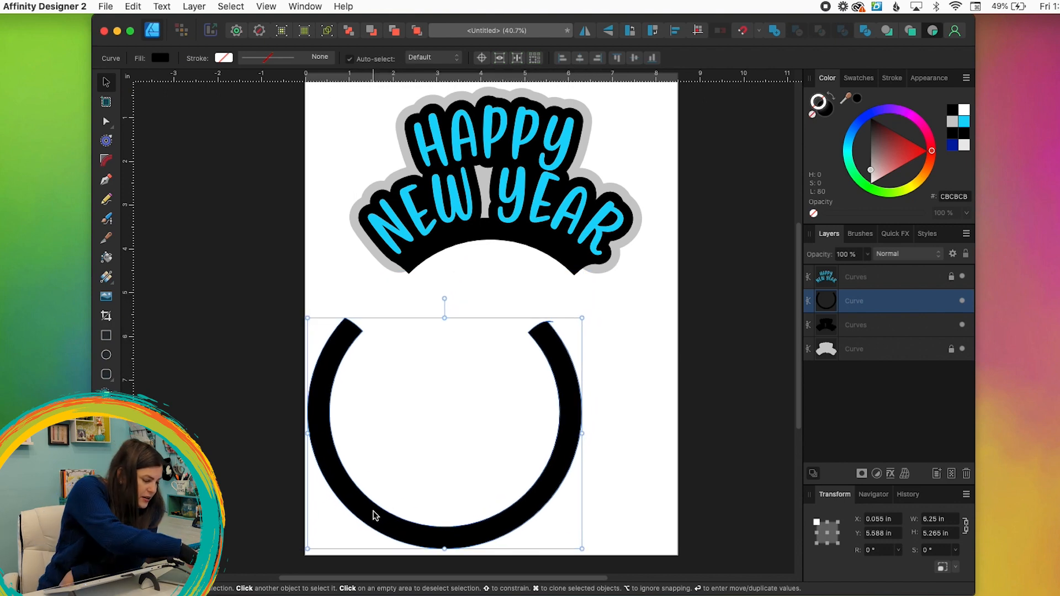
pyautogui.press('Delete')
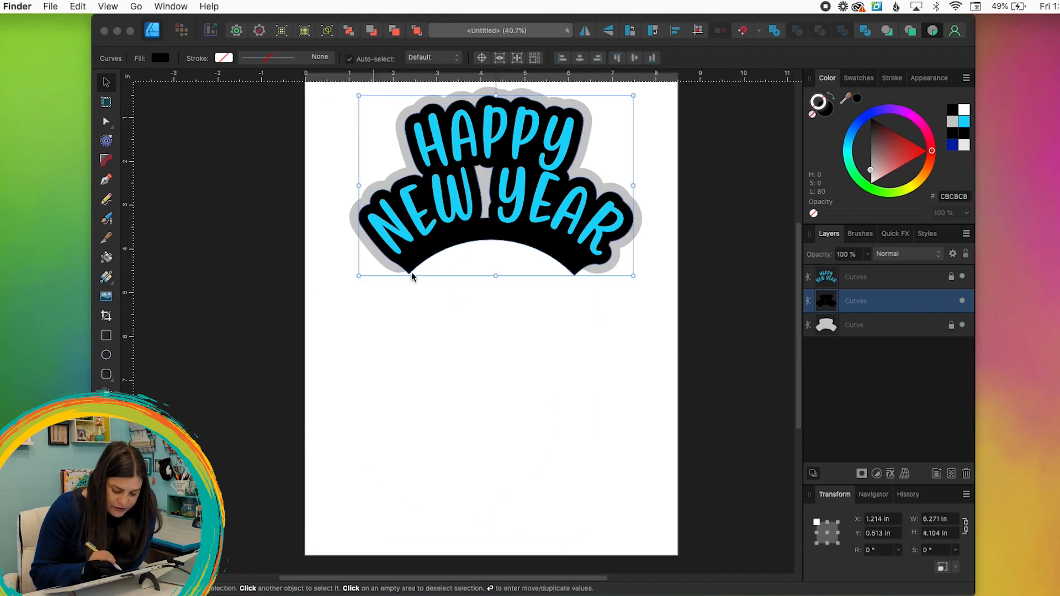
# Move the two lower corner nodes of the black arch outward and adjust their curve handles to clean up both cut ends
pyautogui.click(107, 122)
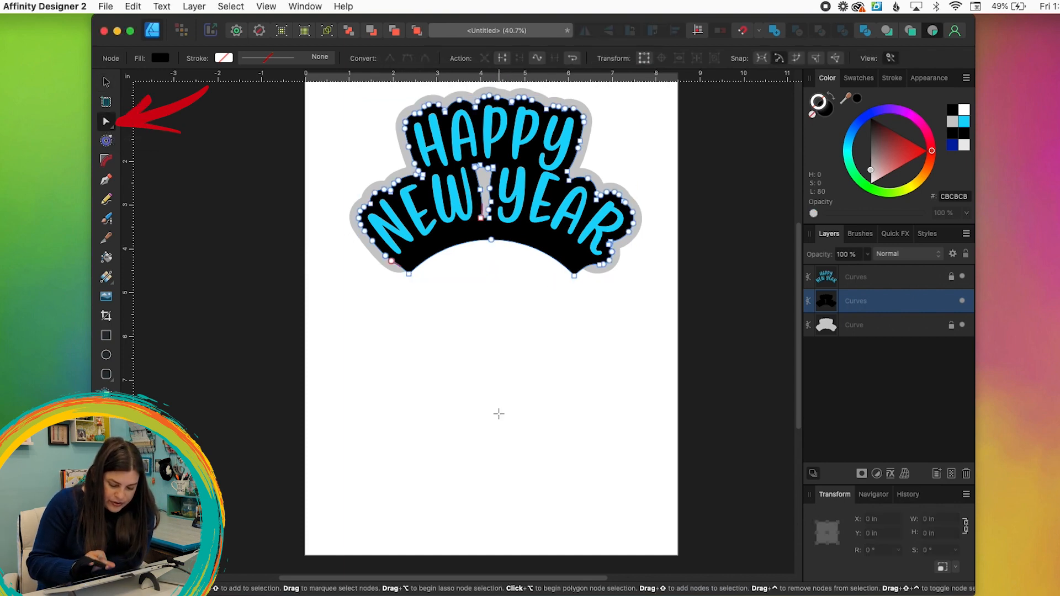
pyautogui.scroll(5, 497, 414)
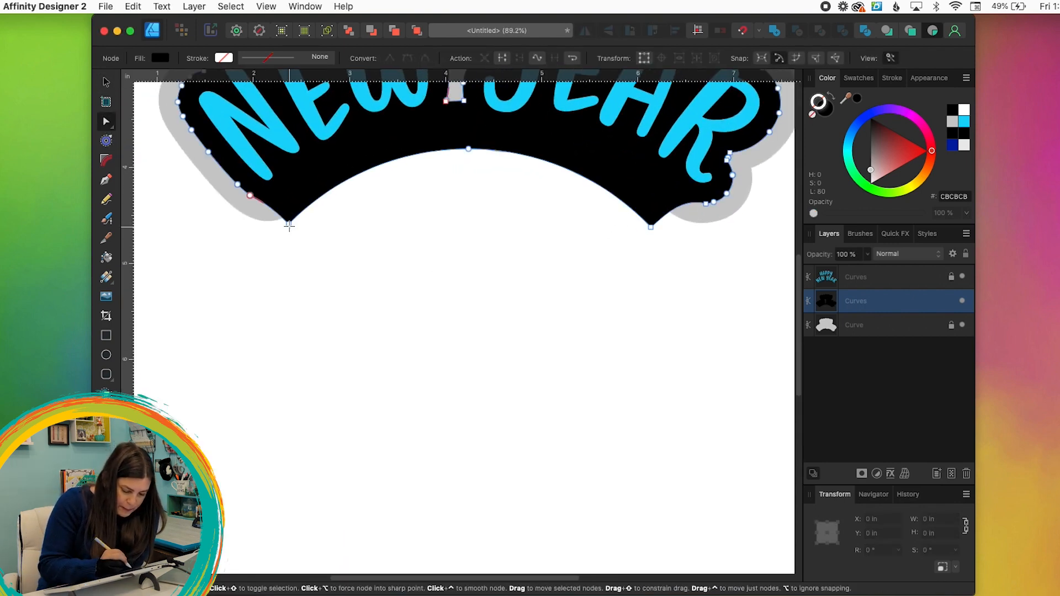
pyautogui.moveTo(289, 225); pyautogui.dragTo(279, 231)
pyautogui.moveTo(263, 206); pyautogui.dragTo(268, 217)
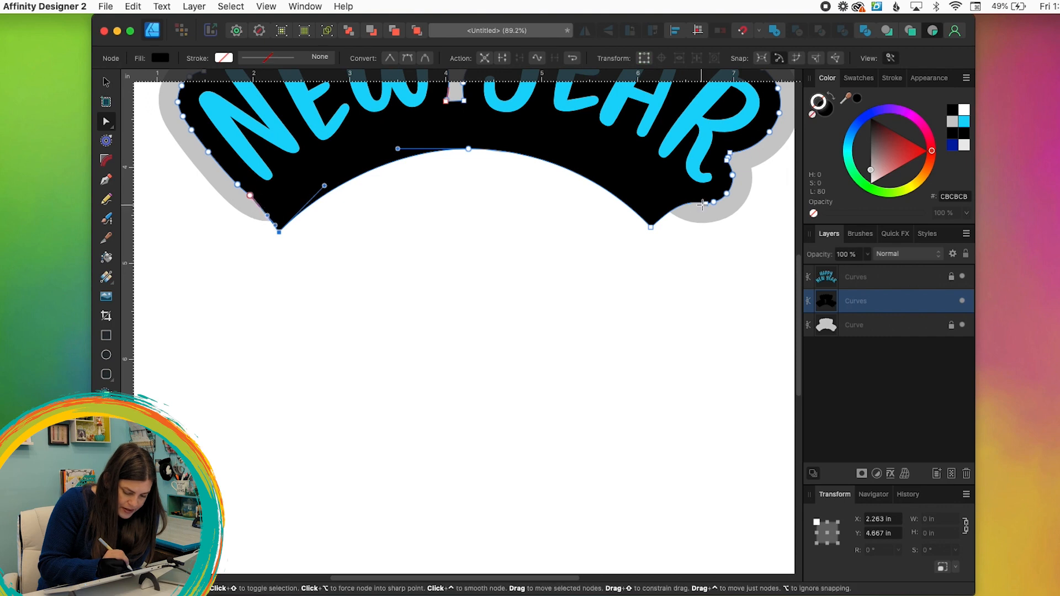
pyautogui.moveTo(651, 227); pyautogui.dragTo(660, 234)
pyautogui.moveTo(683, 199); pyautogui.dragTo(669, 238)
pyautogui.click(673, 320)
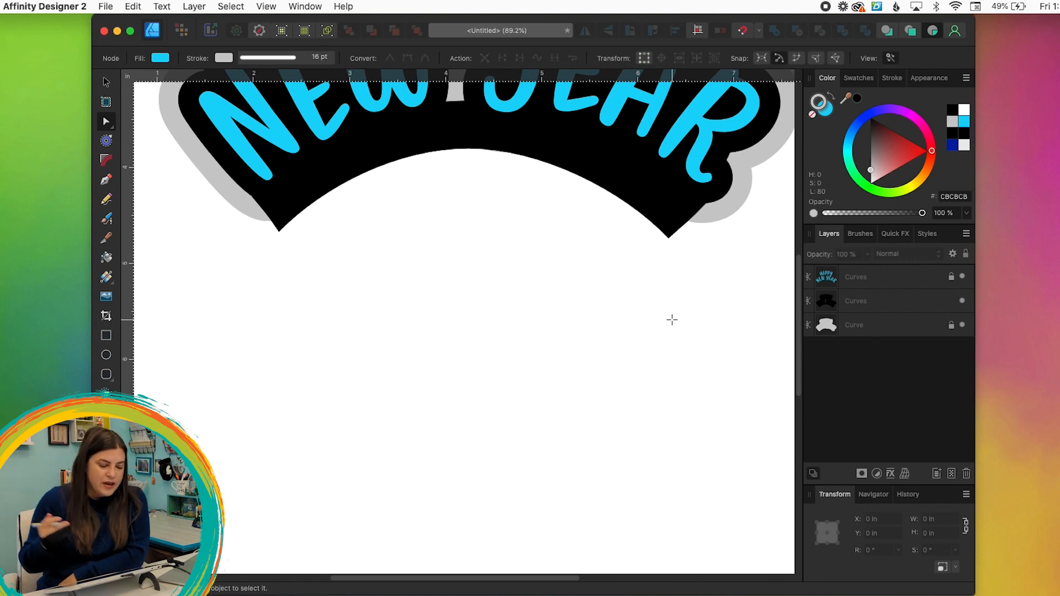
# Draw a narrow vertical rectangle about 0.38 by 3.29 in down from the arch's centre, with no stroke and a black fill
pyautogui.click(106, 337)
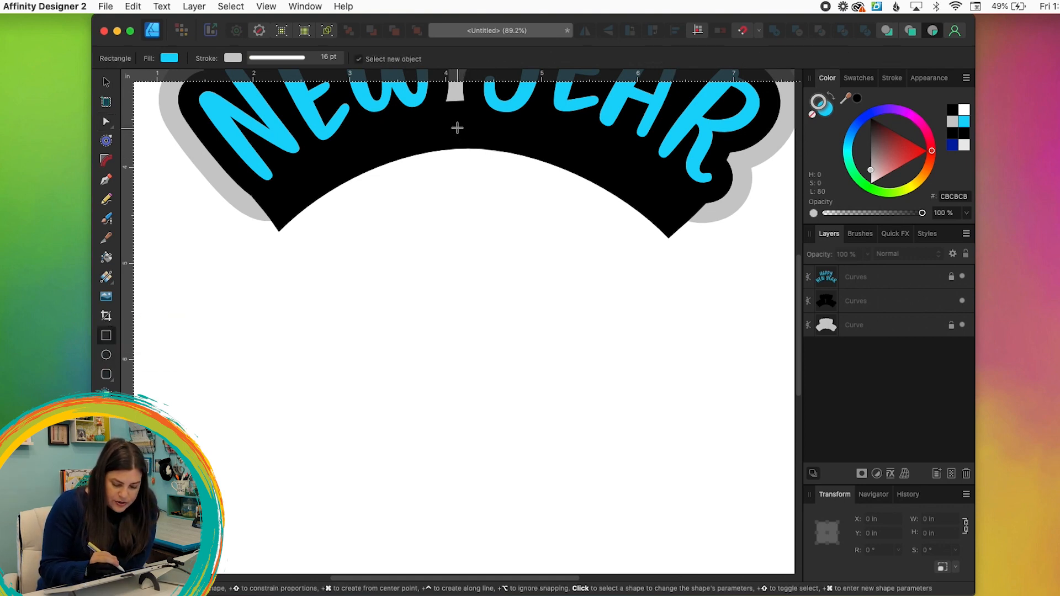
pyautogui.moveTo(461, 127); pyautogui.dragTo(500, 443)
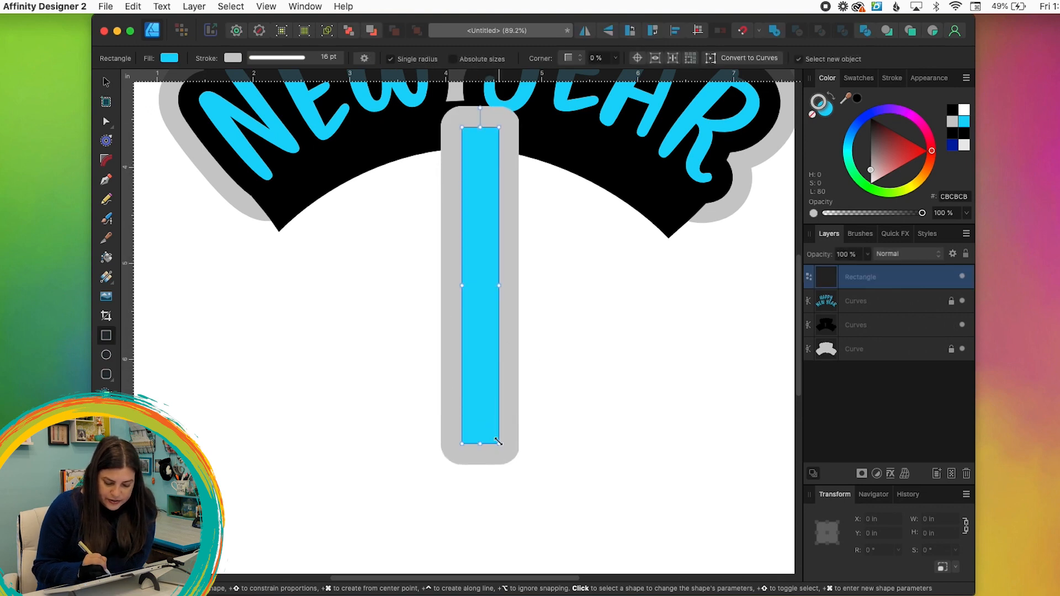
pyautogui.click(813, 115)
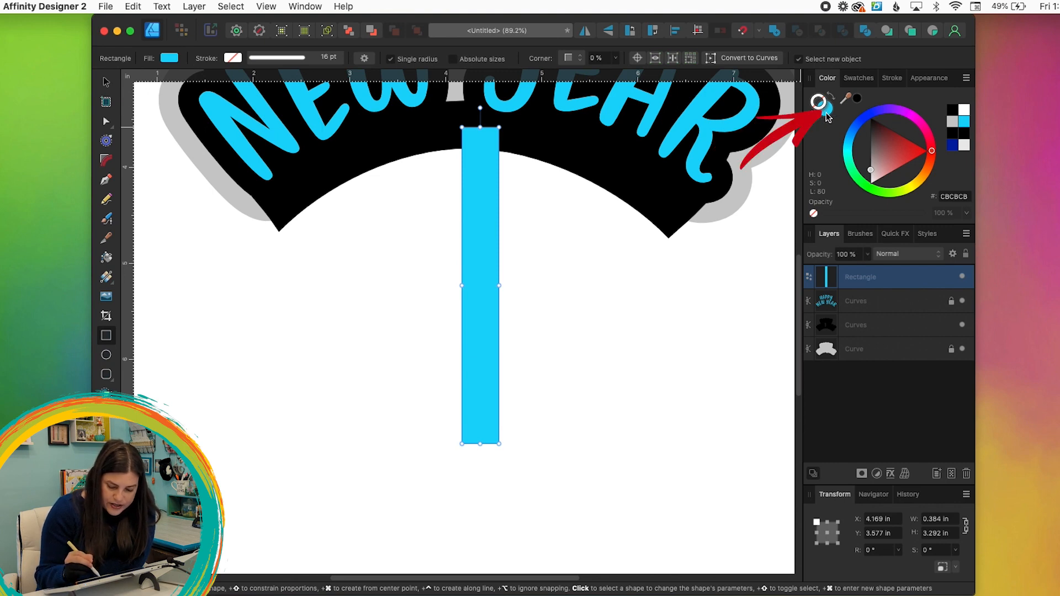
pyautogui.click(829, 112)
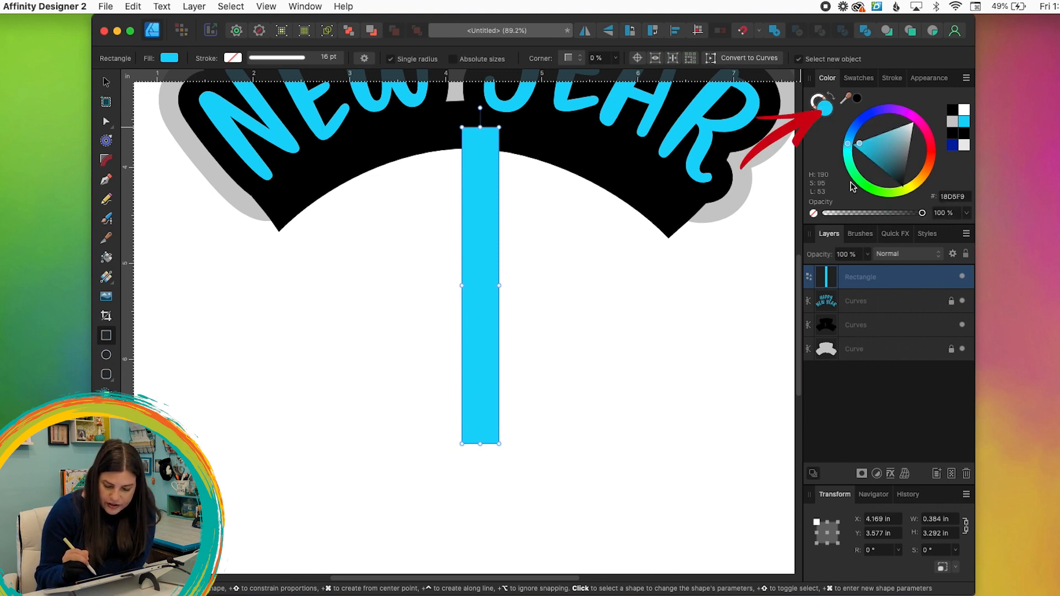
pyautogui.click(954, 113)
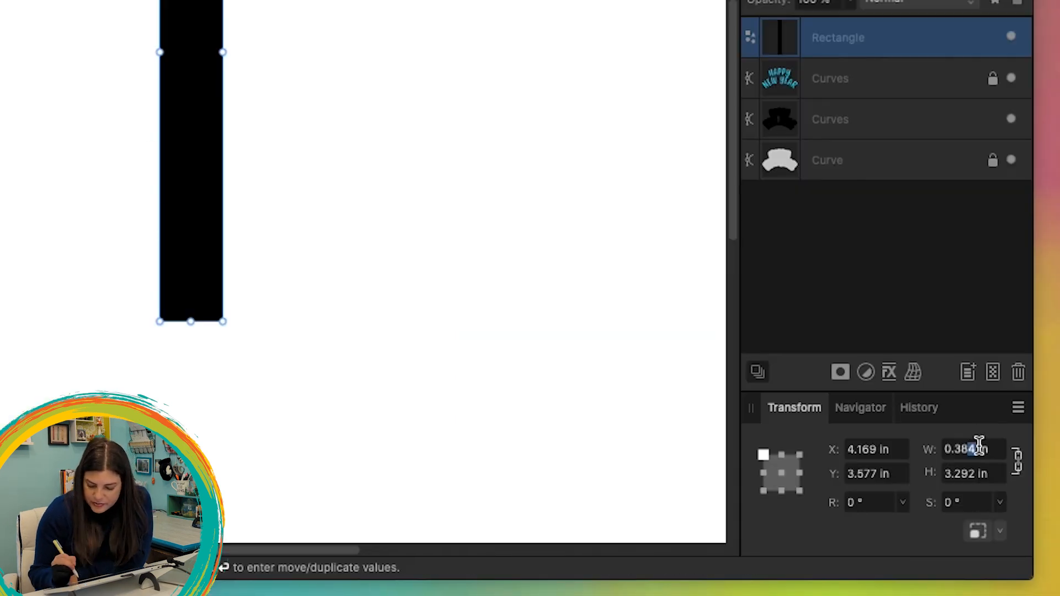
# Set the rectangle's width to 0.5 in with its proportions unlinked, and move it to the middle of the arch
pyautogui.click(976, 449)
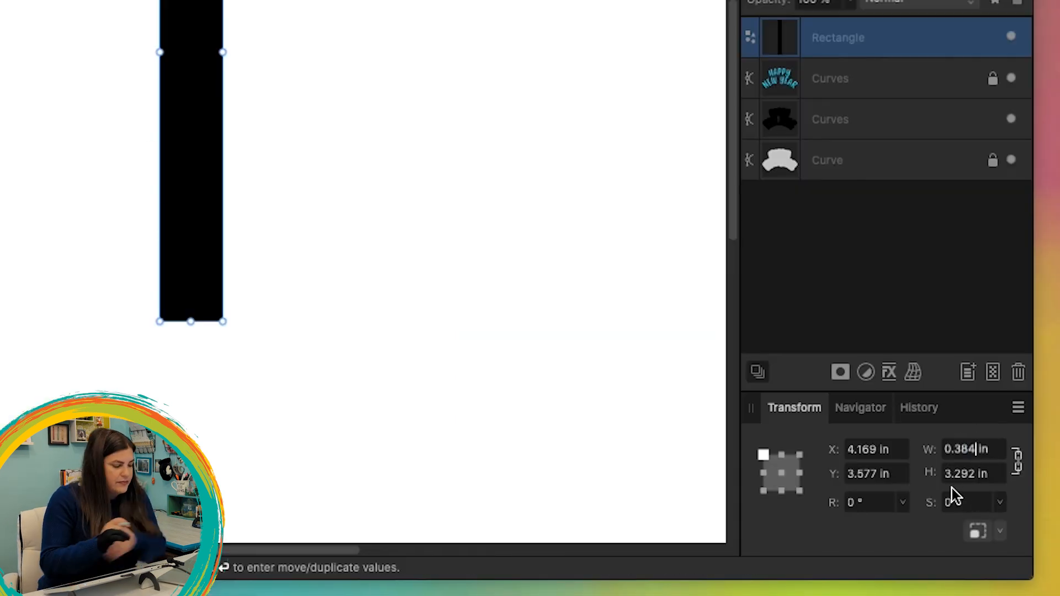
pyautogui.click(1020, 462)
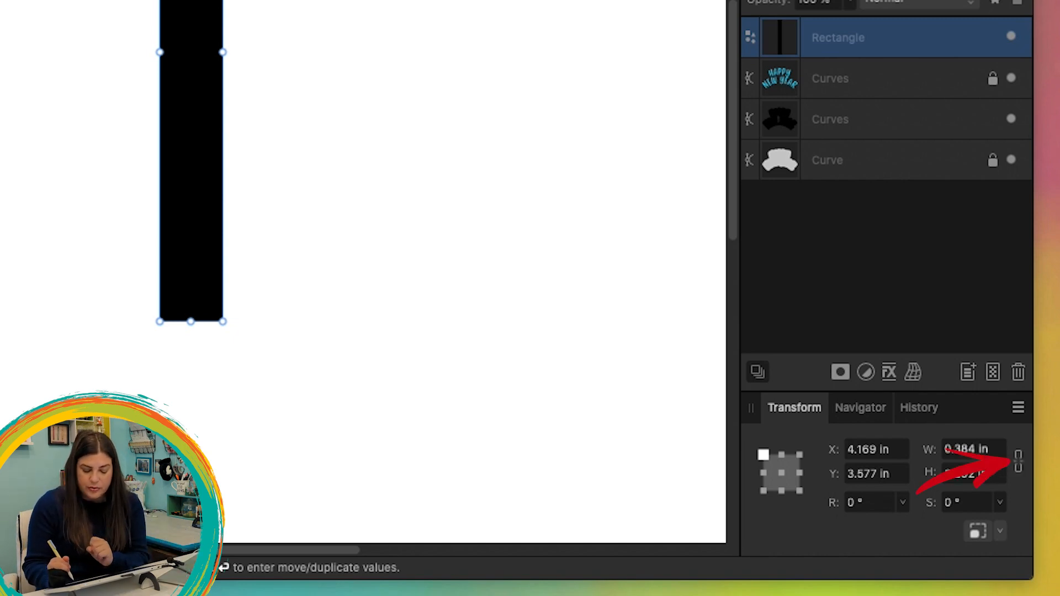
pyautogui.press('BackSpace')
pyautogui.press('BackSpace')
pyautogui.press('BackSpace')
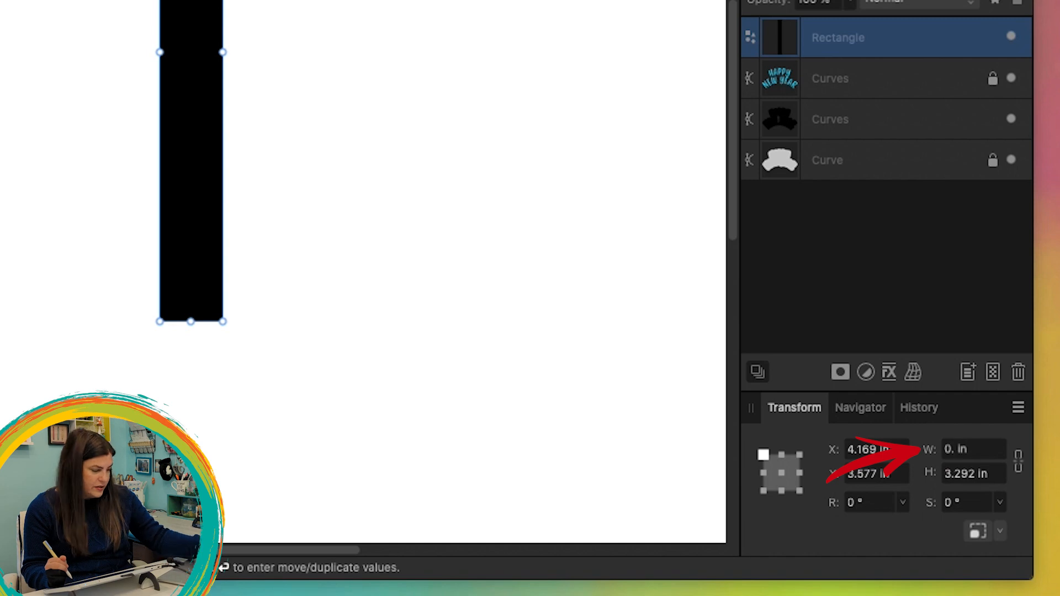
pyautogui.write('5')
pyautogui.press('Return')
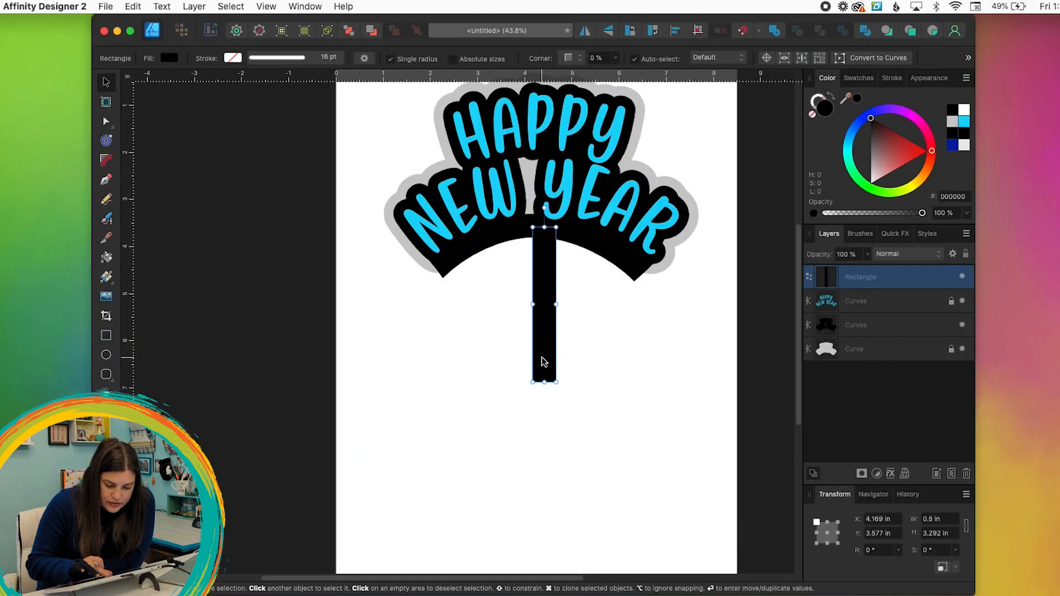
pyautogui.moveTo(542, 362)
pyautogui.mouseDown()
pyautogui.moveTo(525, 358)
pyautogui.moveTo(539, 357)
pyautogui.mouseUp()
# Duplicate the black bar, rotate the copy to about 28.9°, and place its upper end on the arch's lower-left corner
pyautogui.scroll(-2, 583, 316)
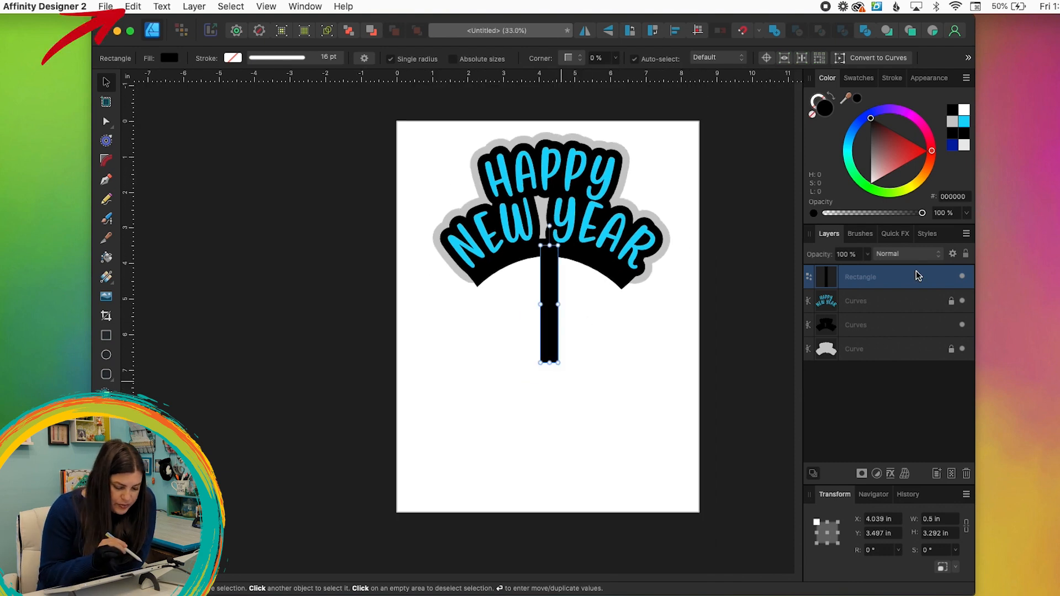
pyautogui.click(132, 6)
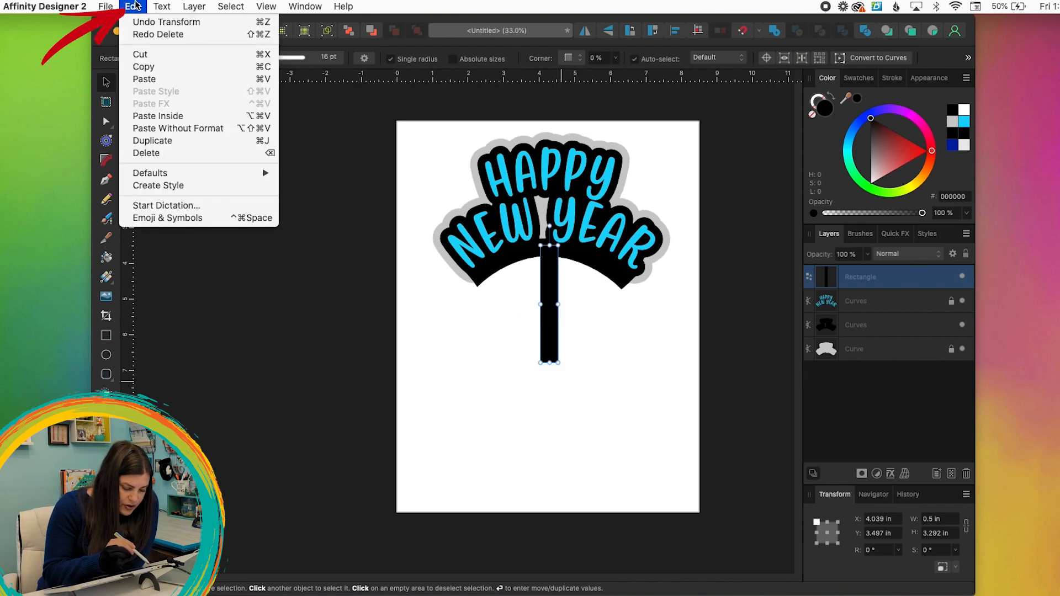
pyautogui.click(195, 148)
pyautogui.moveTo(541, 353); pyautogui.dragTo(511, 390)
pyautogui.moveTo(513, 254); pyautogui.dragTo(472, 260)
pyautogui.moveTo(528, 375); pyautogui.dragTo(522, 362)
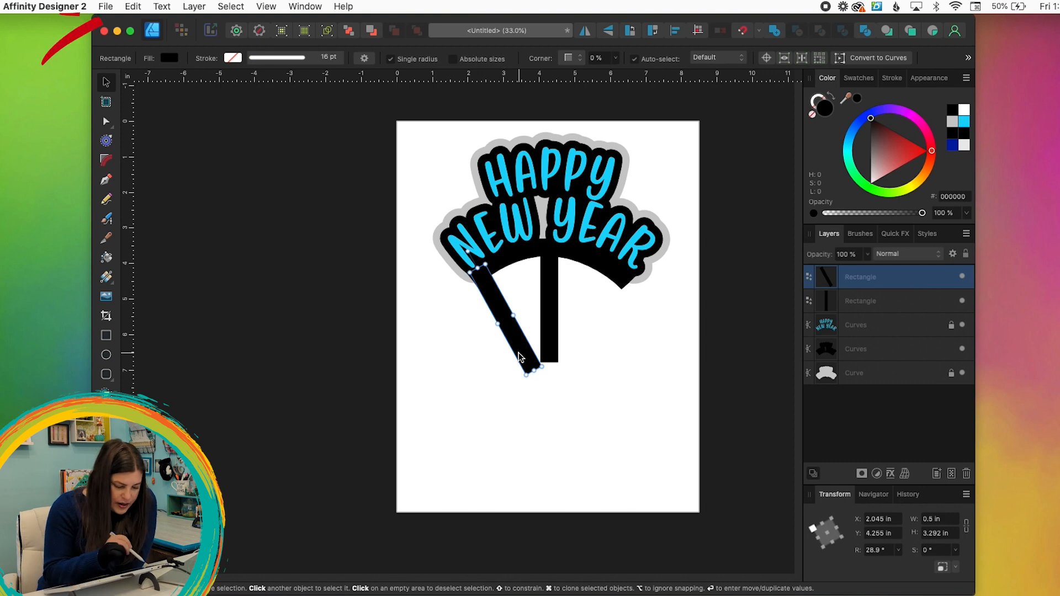
# Duplicate the slanted bar, angle the copy the opposite way onto the arch's lower-right corner, and shorten the centre bar to 3.22 in
pyautogui.click(133, 6)
pyautogui.click(187, 145)
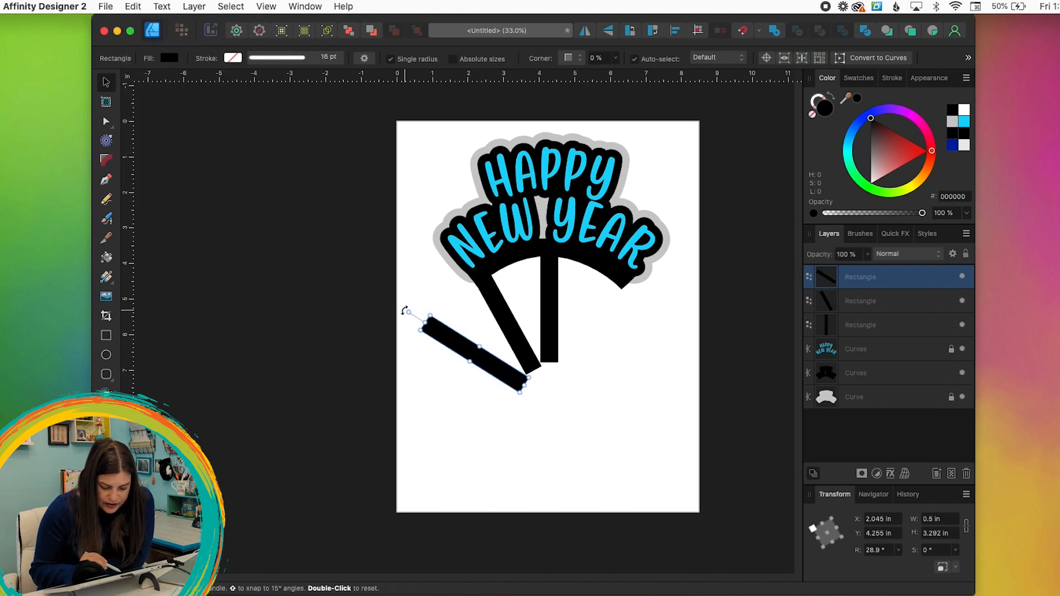
pyautogui.moveTo(406, 309); pyautogui.dragTo(502, 284)
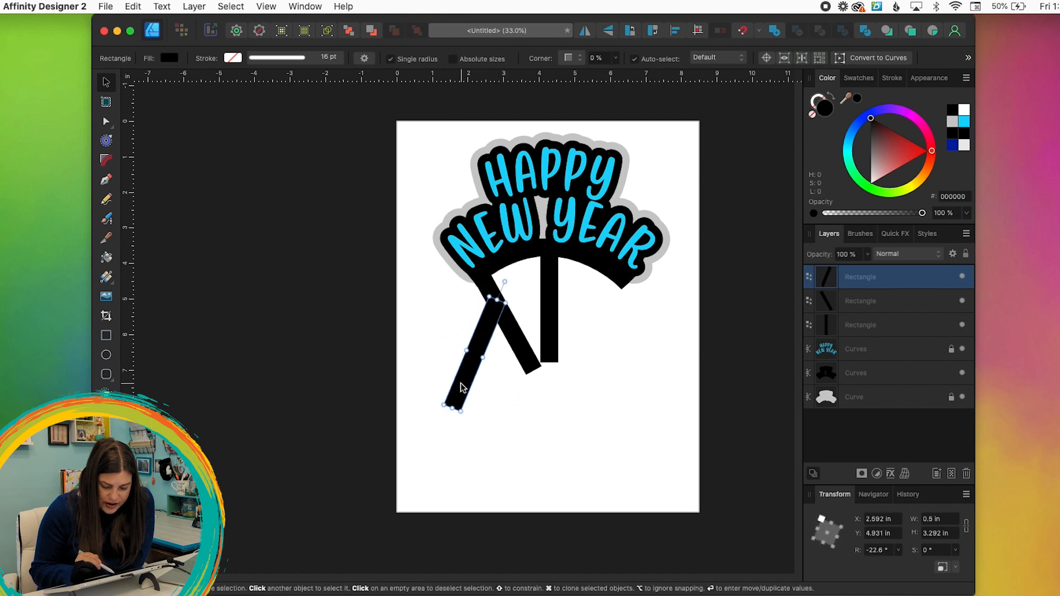
pyautogui.moveTo(463, 390); pyautogui.dragTo(582, 339)
pyautogui.click(549, 315)
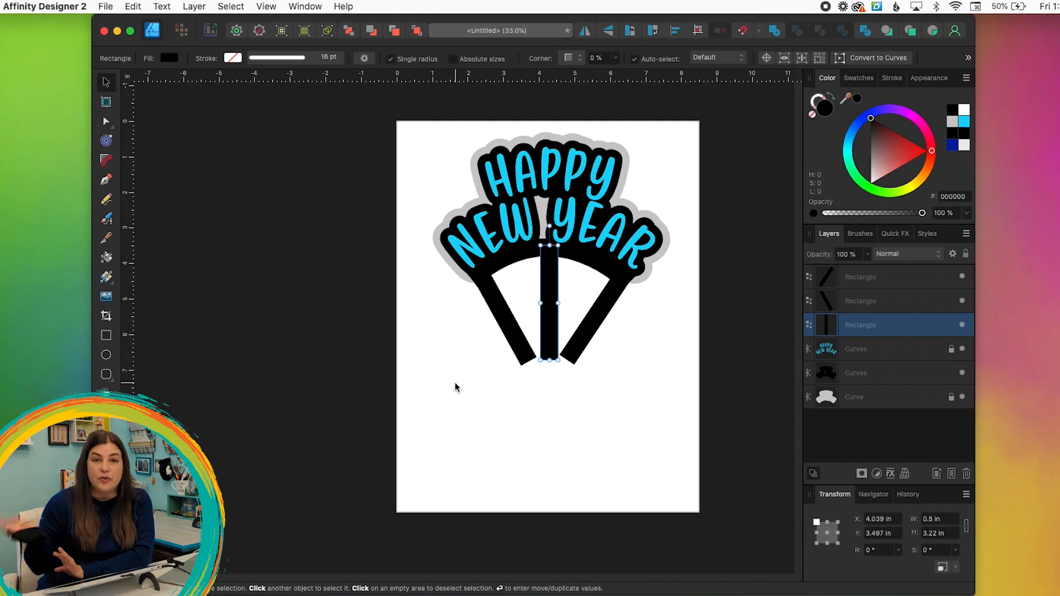
pyautogui.click(455, 387)
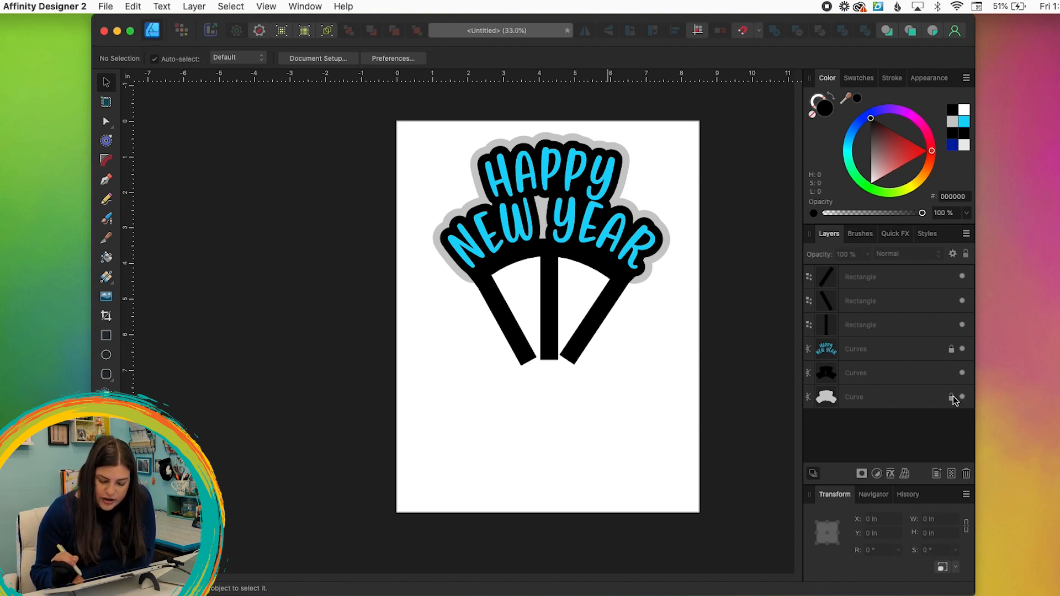
# Merge the three black bars and the black arch backing into one shape with a Boolean Add
pyautogui.moveTo(352, 106); pyautogui.dragTo(716, 462)
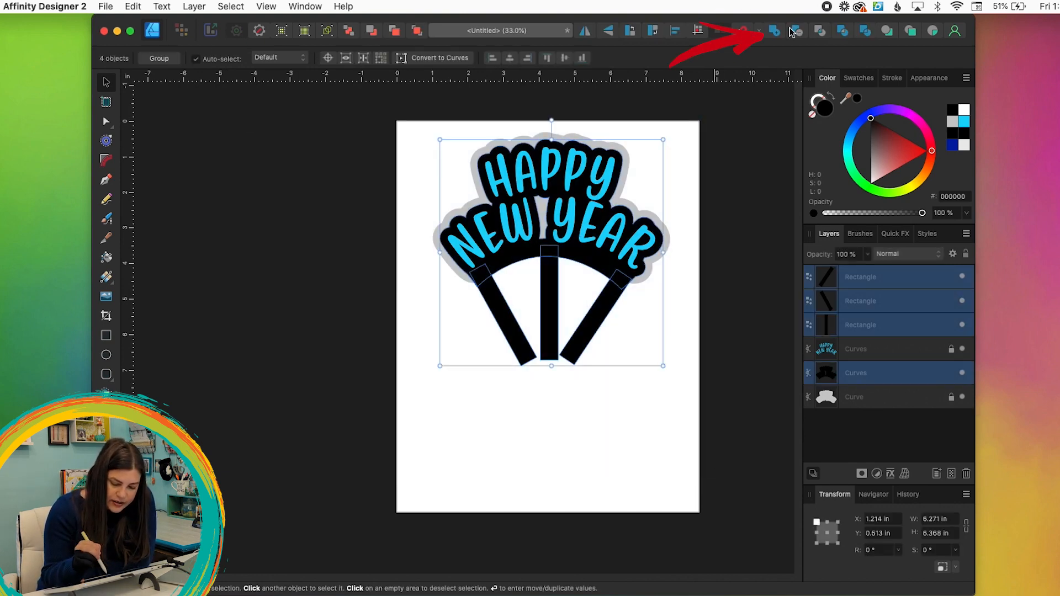
pyautogui.click(774, 36)
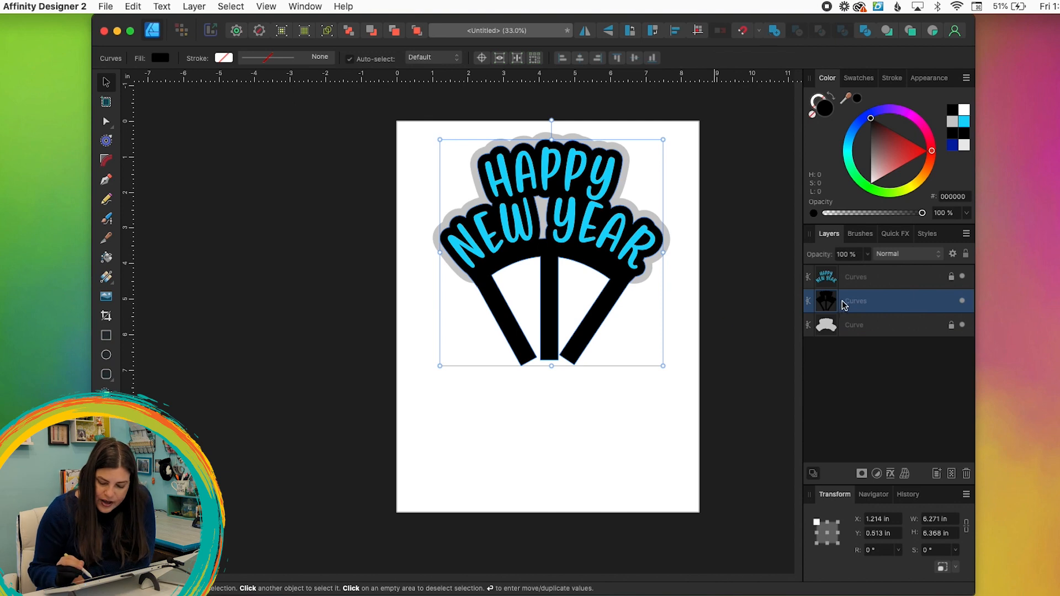
pyautogui.click(675, 454)
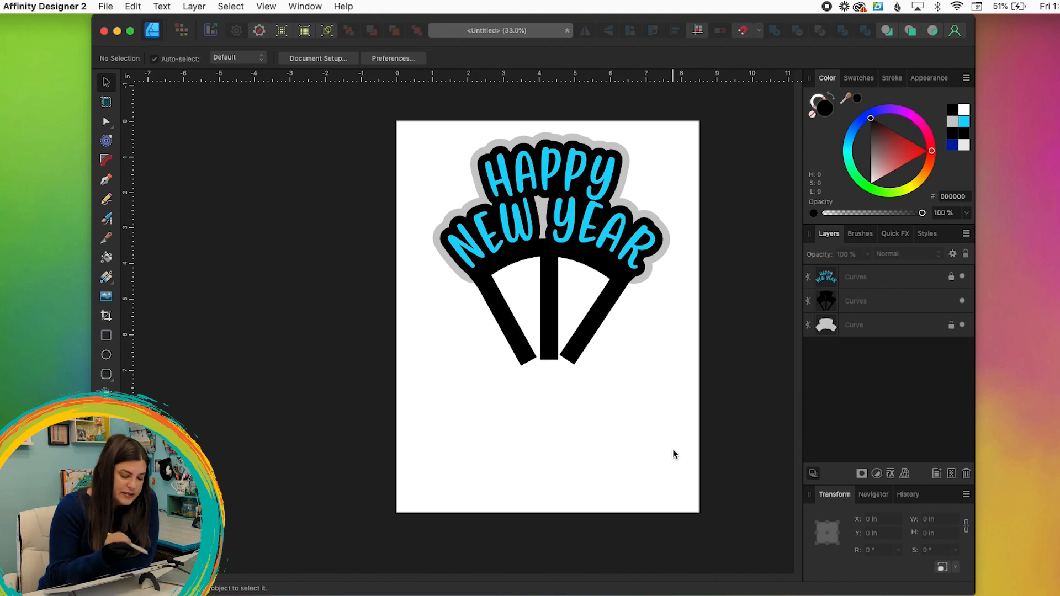
# Save the document as "new years headband" in the NEW YEARS folder
pyautogui.click(106, 6)
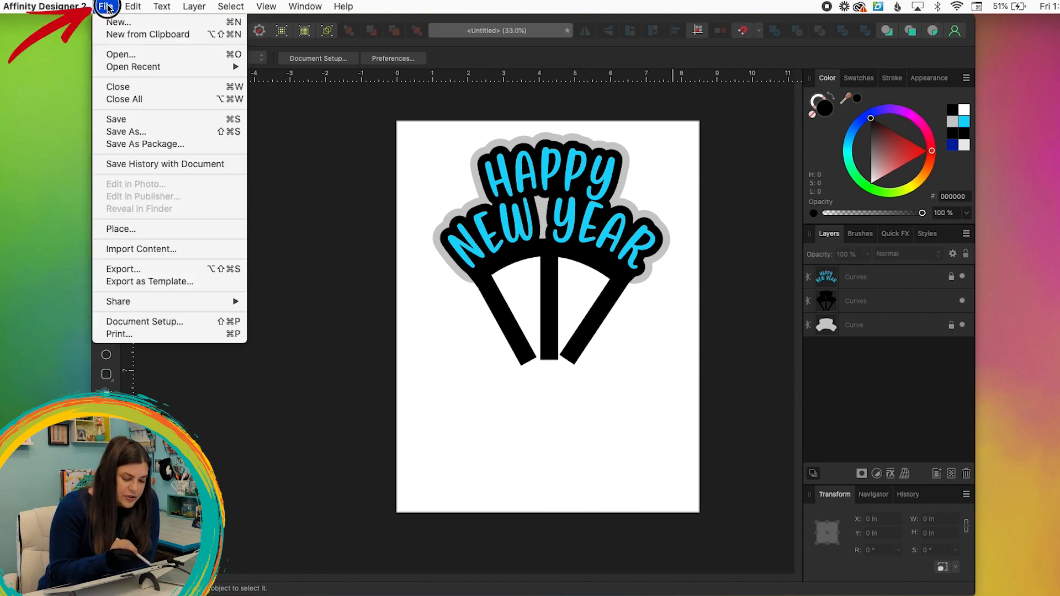
pyautogui.click(137, 123)
pyautogui.write('new')
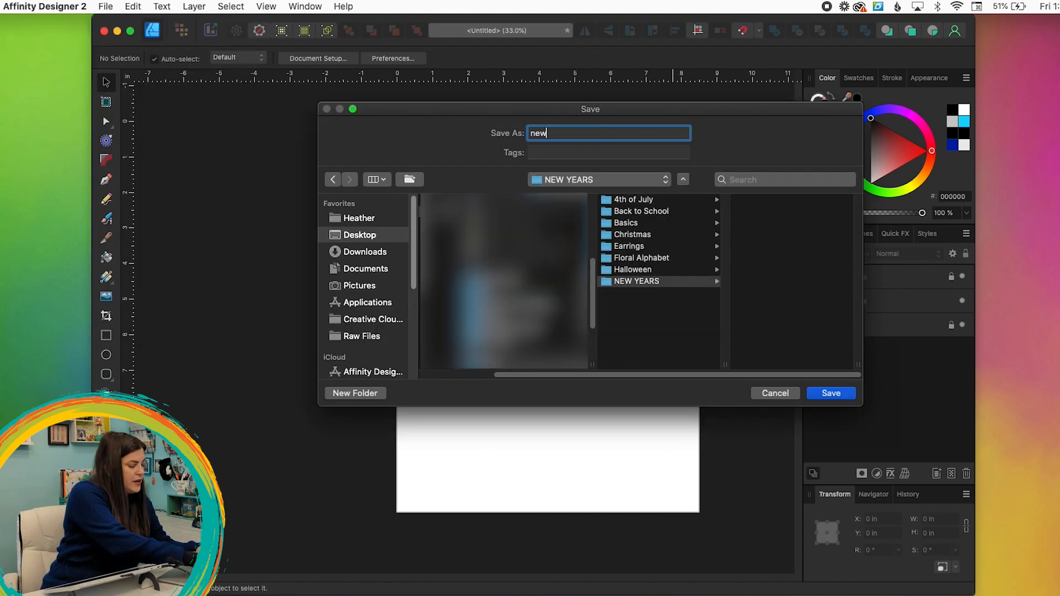
pyautogui.write(' years headband')
pyautogui.click(832, 397)
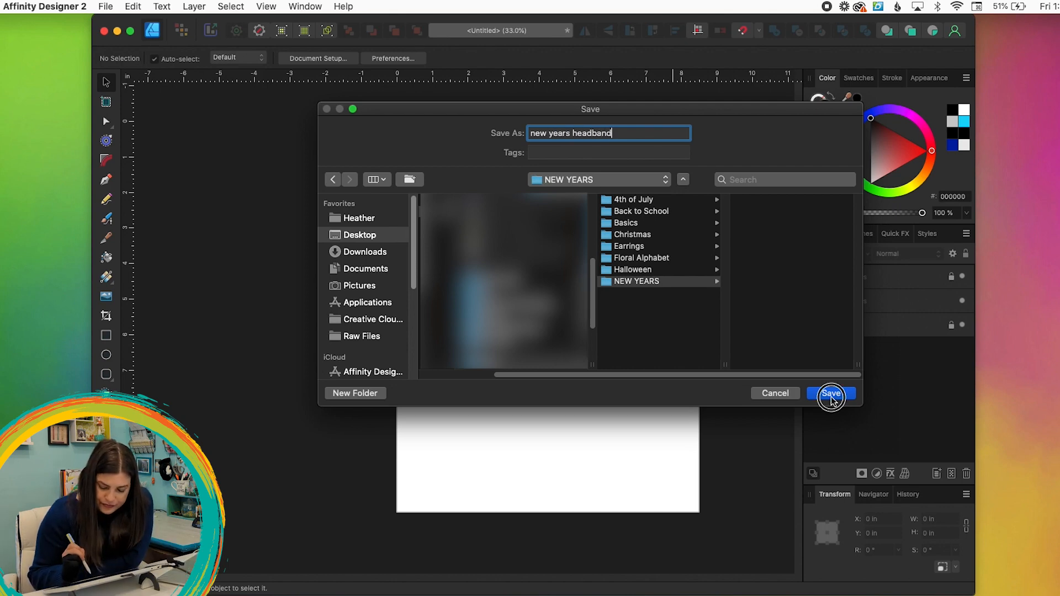
# Set up an export of the design in SVG format with the SVG (for export) preset
pyautogui.click(105, 7)
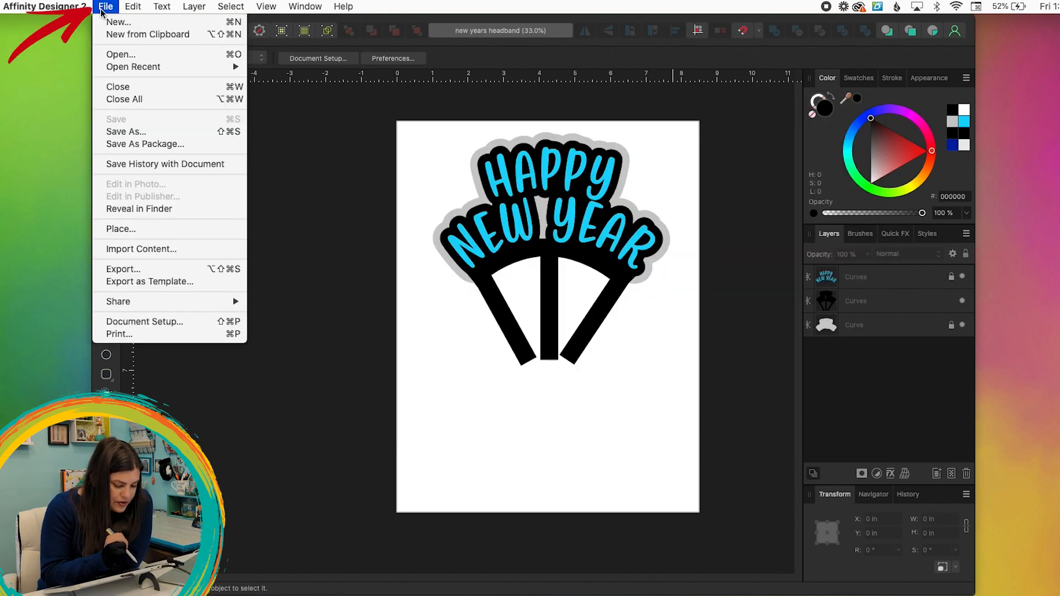
pyautogui.click(147, 271)
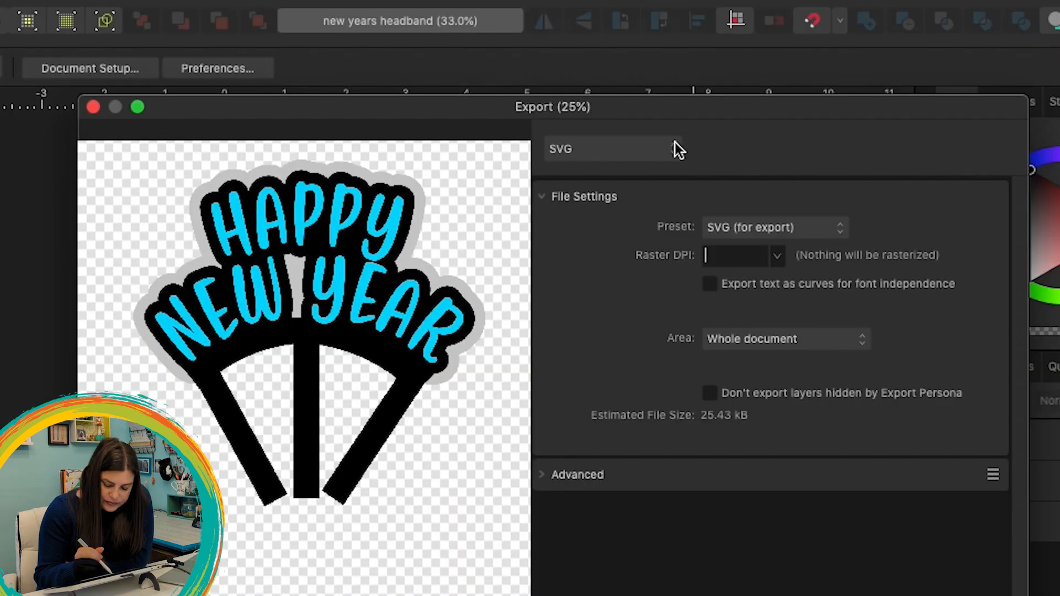
pyautogui.click(661, 104)
pyautogui.click(625, 147)
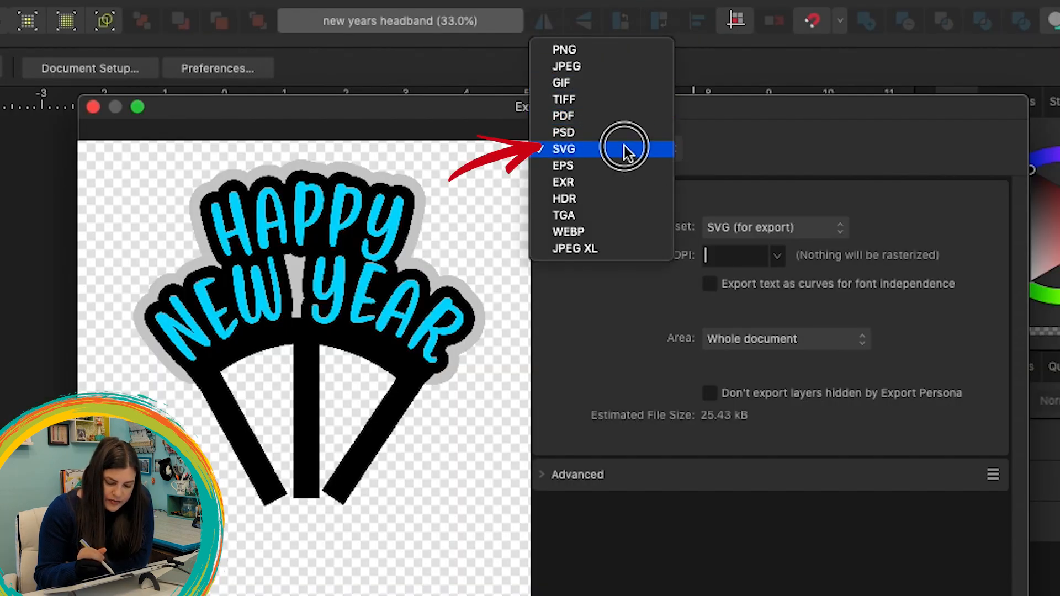
pyautogui.click(823, 226)
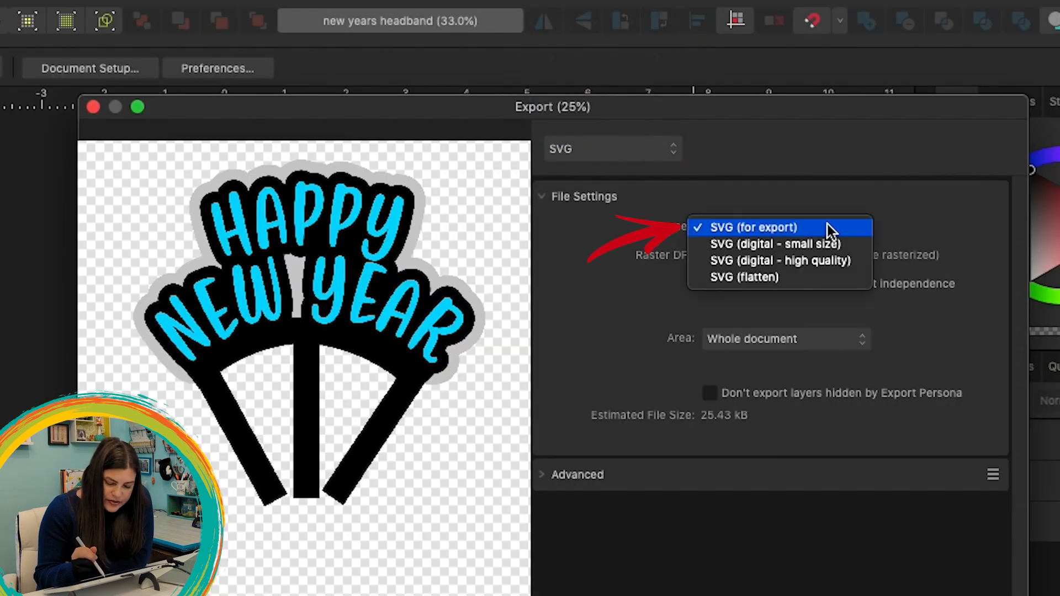
pyautogui.click(827, 228)
# Set the export to use 72 DPI with Set view box off, and export it as new years headband.svg to the NEW YEARS folder
pyautogui.click(621, 482)
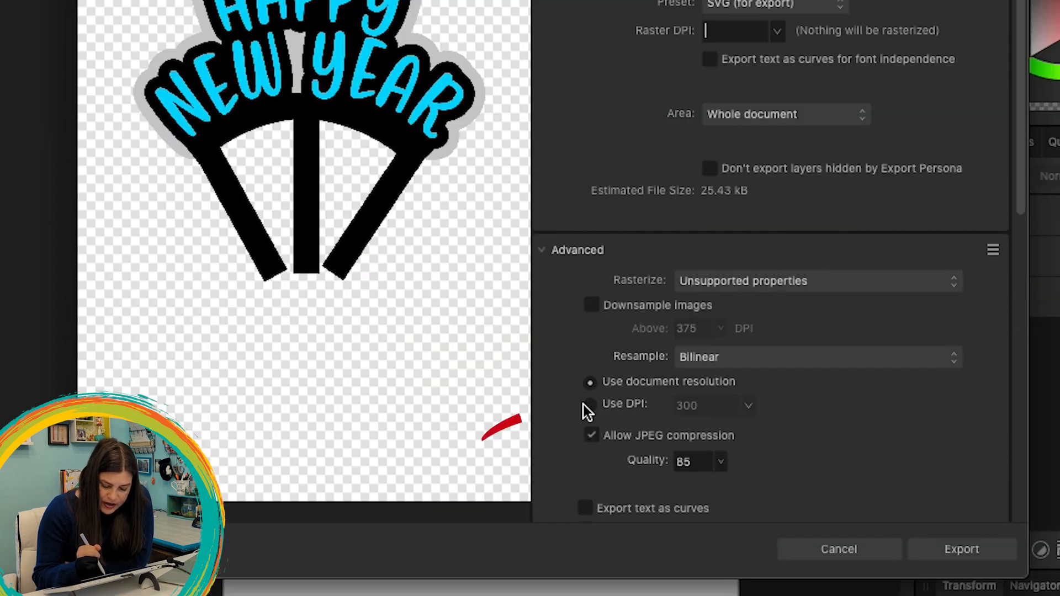
pyautogui.click(598, 404)
pyautogui.doubleClick(717, 409)
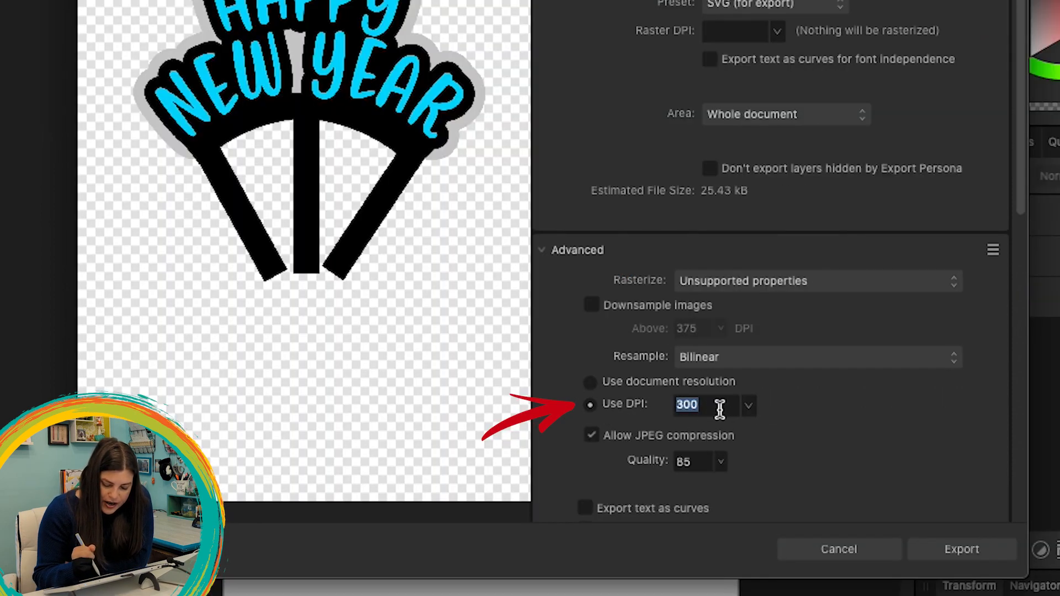
pyautogui.write('72')
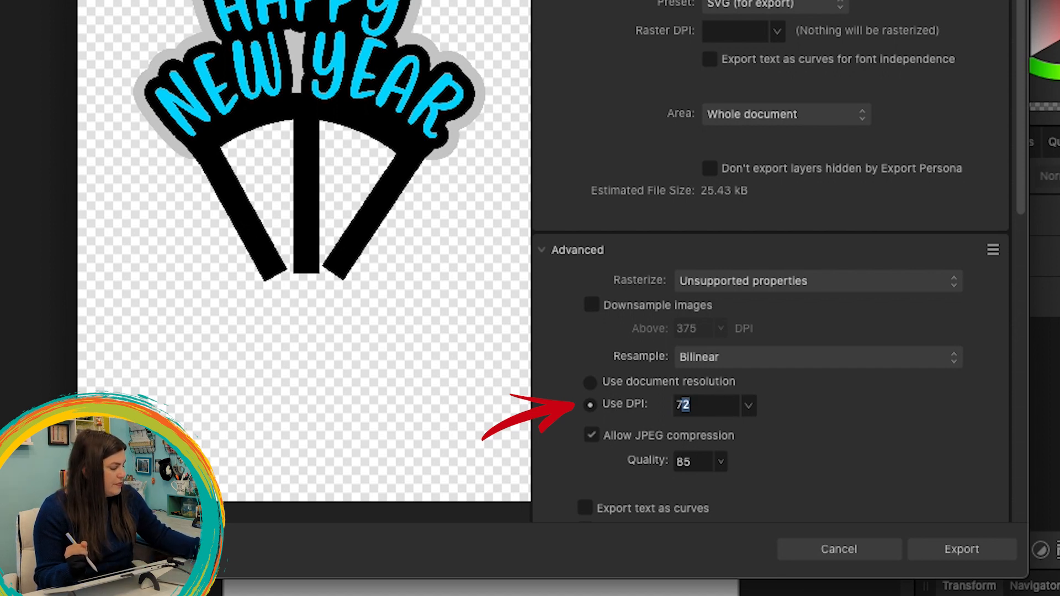
pyautogui.press('Tab')
pyautogui.moveTo(1025, 199); pyautogui.dragTo(1037, 357)
pyautogui.click(593, 297)
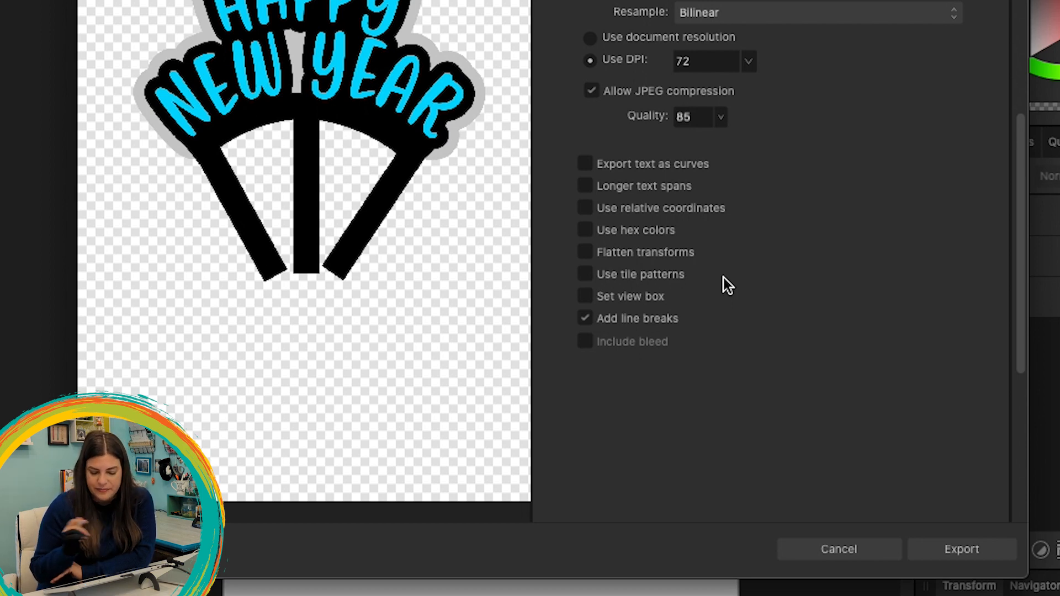
pyautogui.click(952, 549)
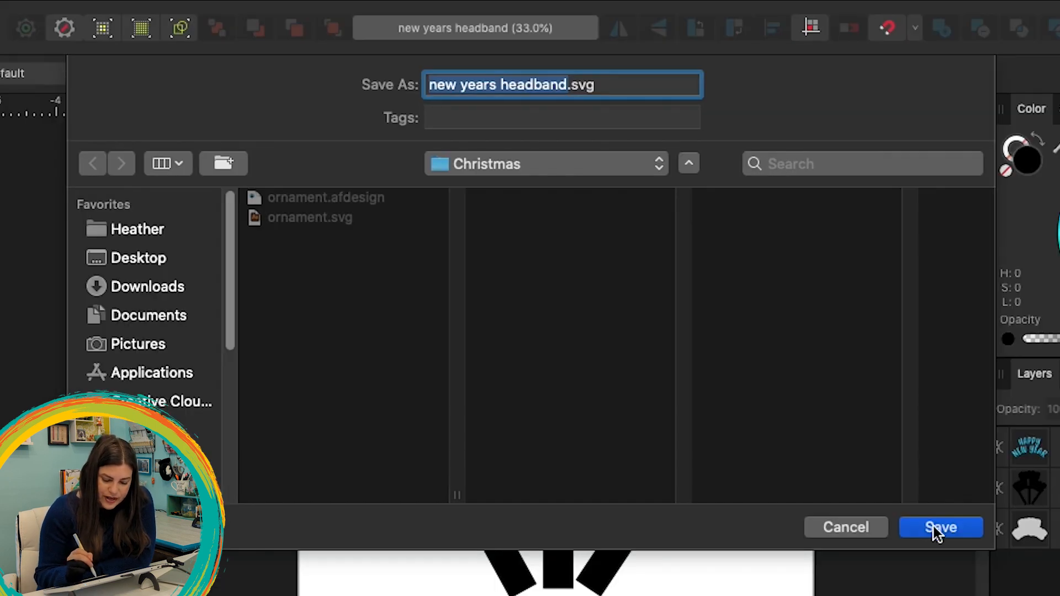
pyautogui.click(935, 528)
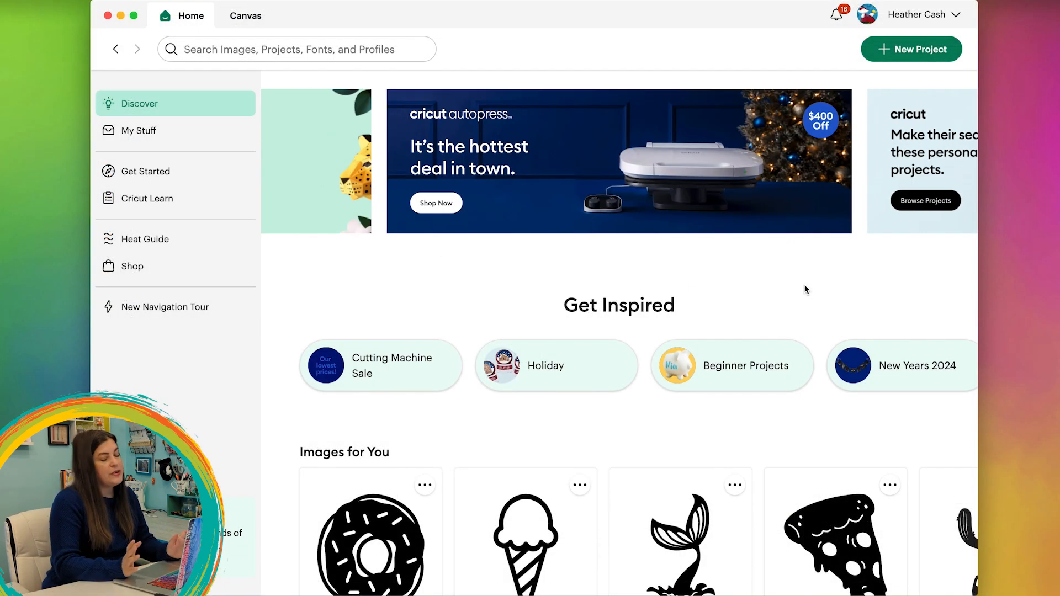
# Switch to Cricut Design Space, start a blank canvas, and upload new years headband.svg from the NEW YEARS folder
pyautogui.click(895, 61)
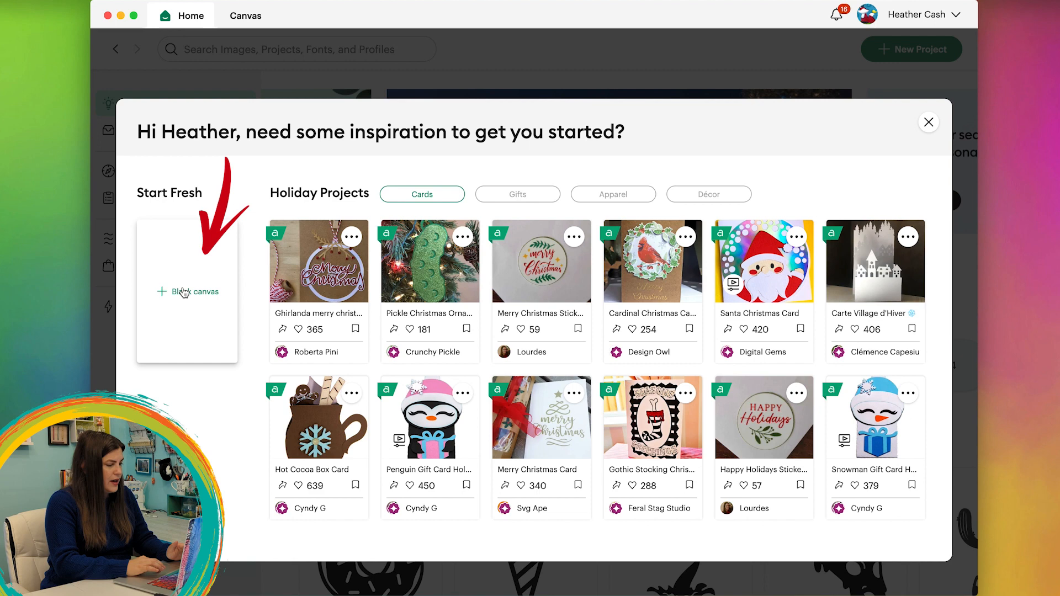
pyautogui.click(182, 291)
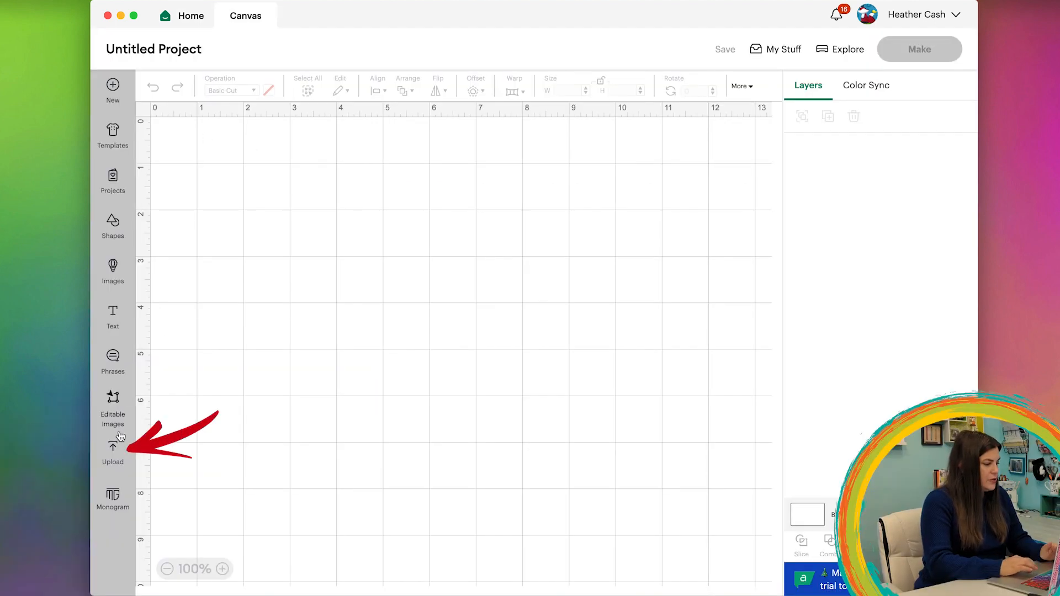
pyautogui.click(113, 453)
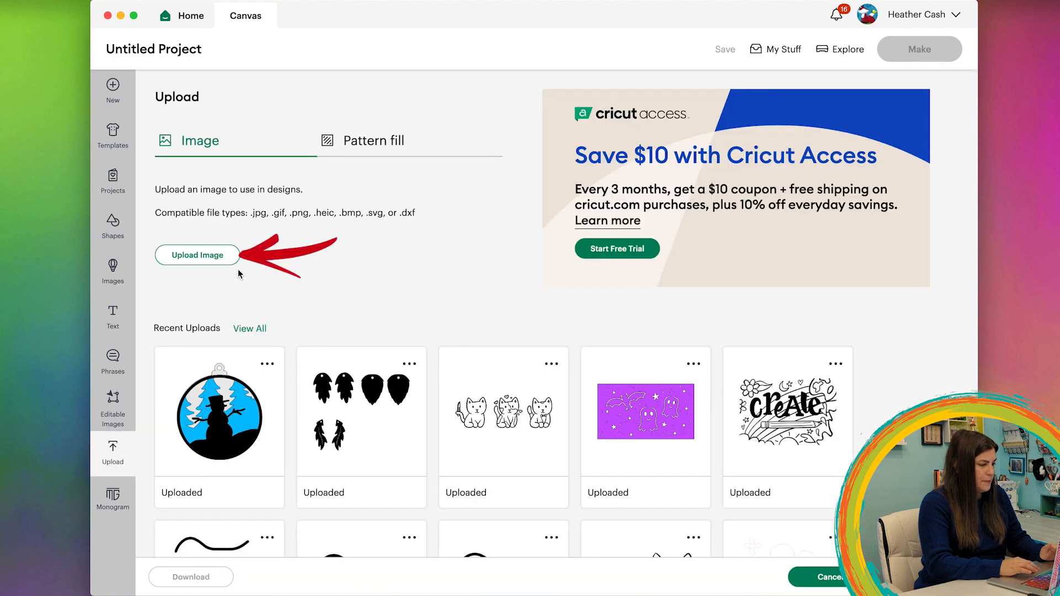
pyautogui.click(208, 254)
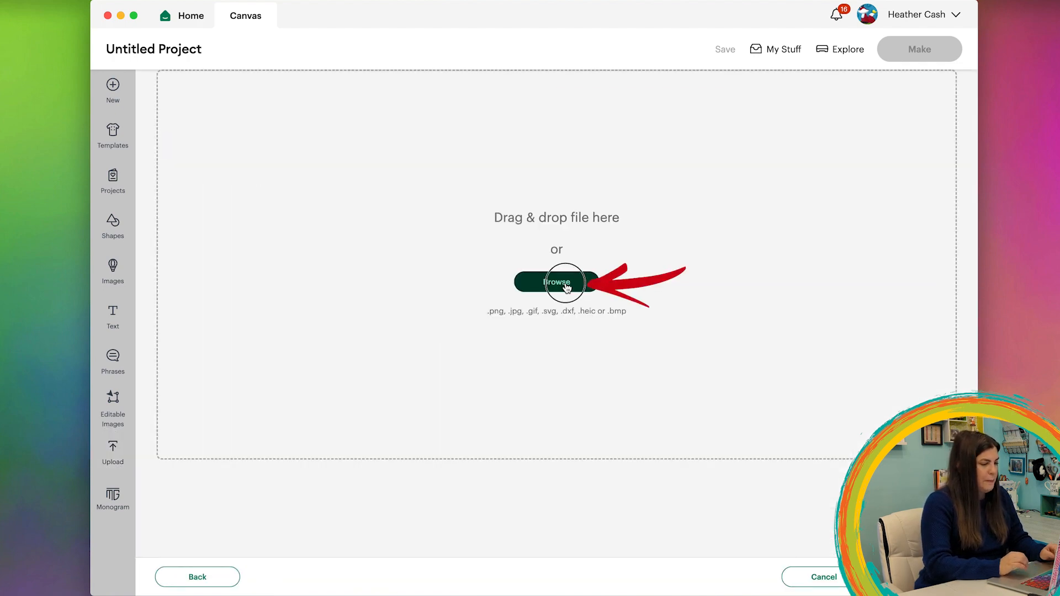
pyautogui.click(566, 286)
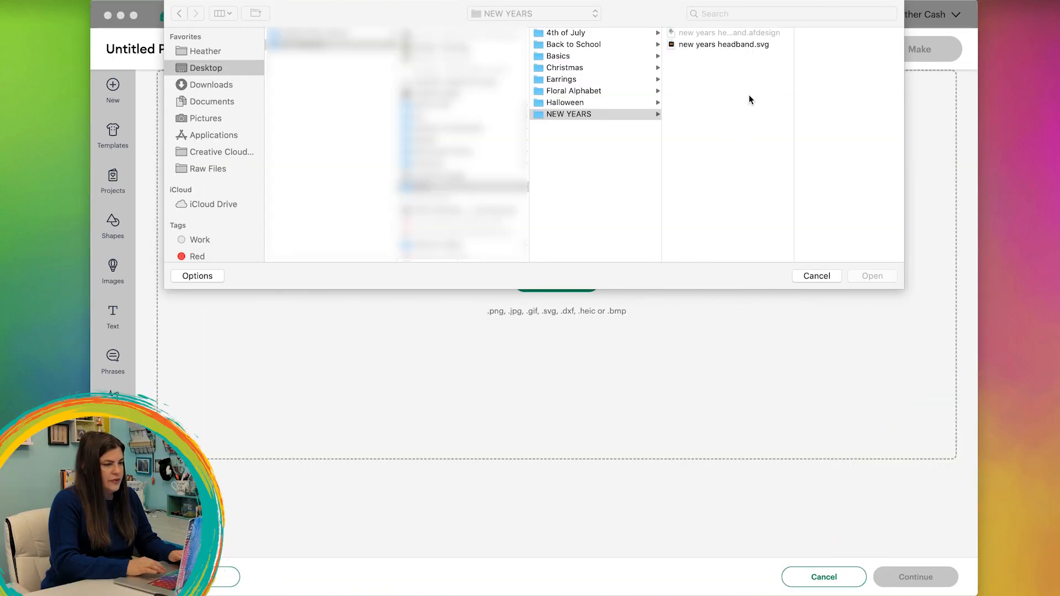
pyautogui.click(739, 46)
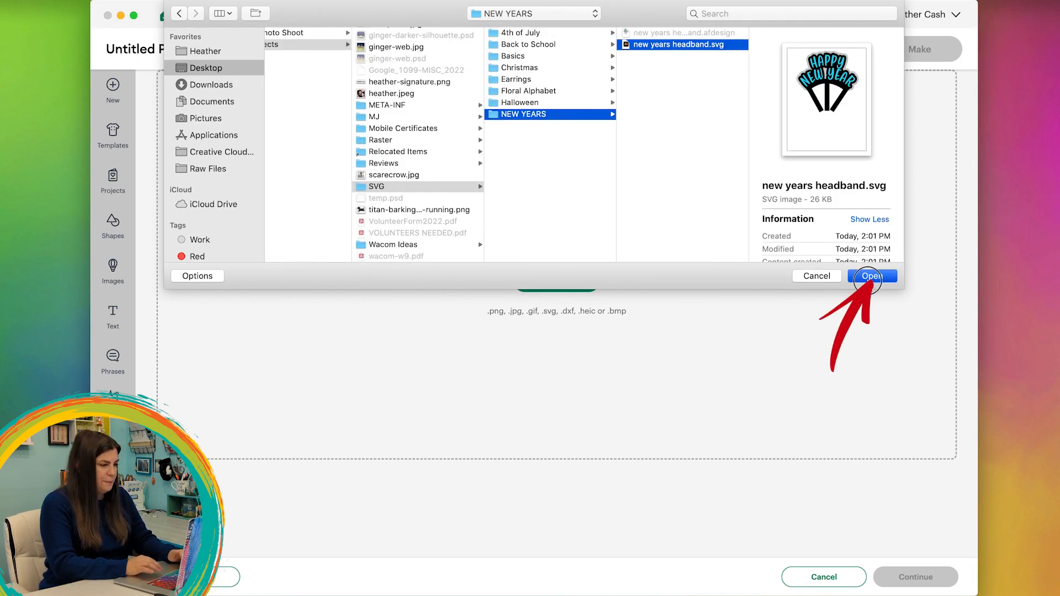
pyautogui.click(871, 280)
pyautogui.click(917, 577)
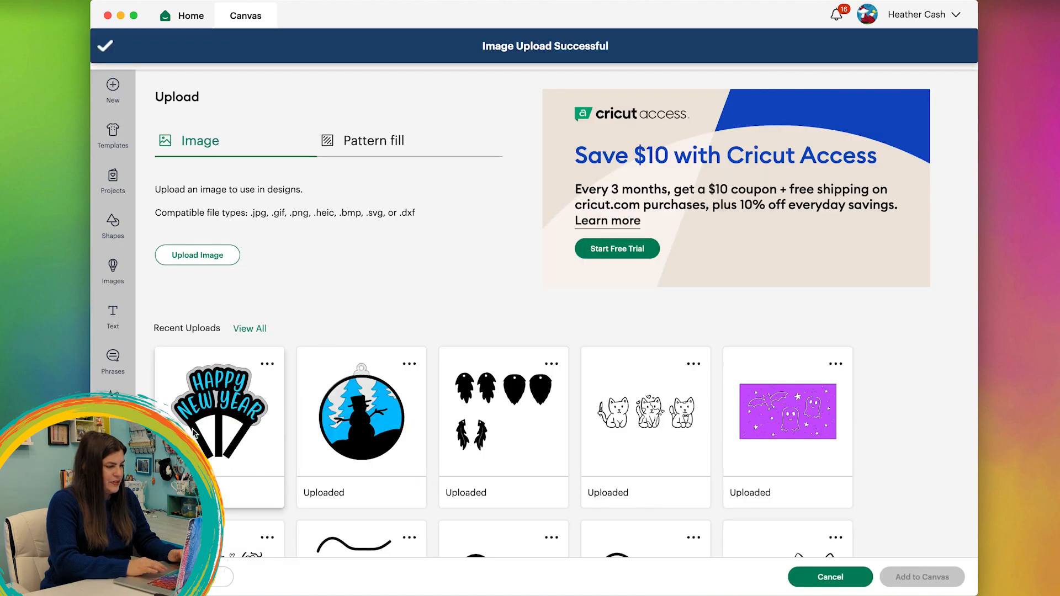
# Add the uploaded Happy New Year image to the canvas and shift it slightly to the right
pyautogui.click(194, 432)
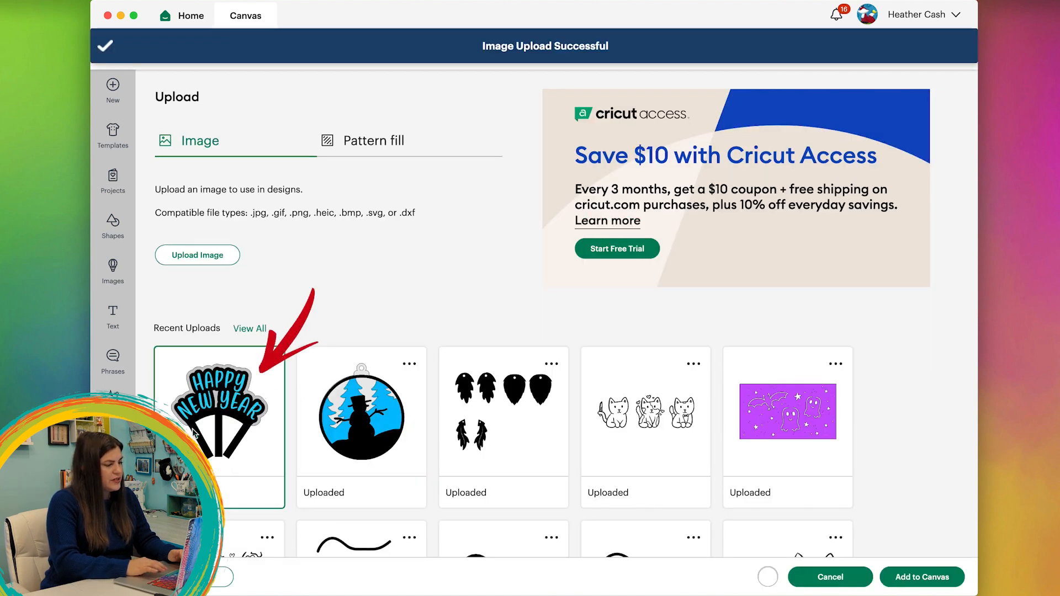
pyautogui.click(917, 577)
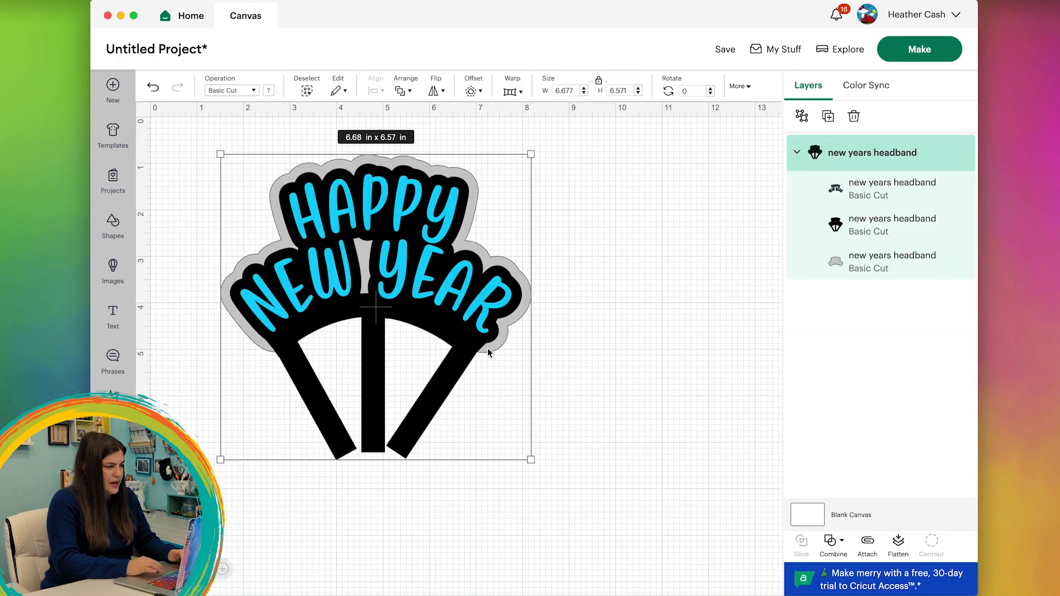
pyautogui.moveTo(423, 269); pyautogui.dragTo(466, 266)
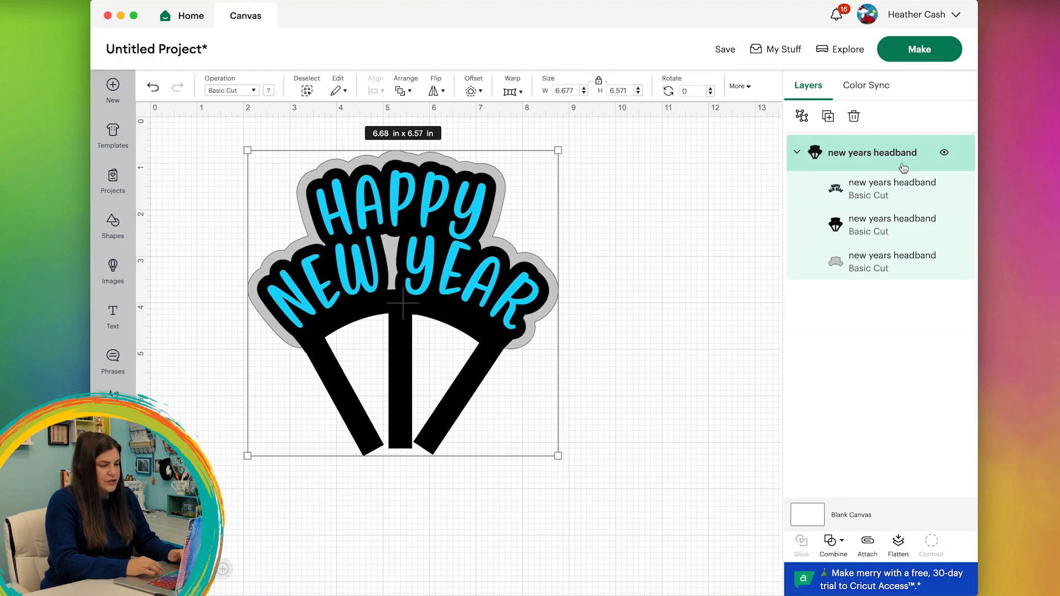
# Check the design's separate layers one by one: blue lettering, black backing with bars, and grey backing
pyautogui.click(869, 195)
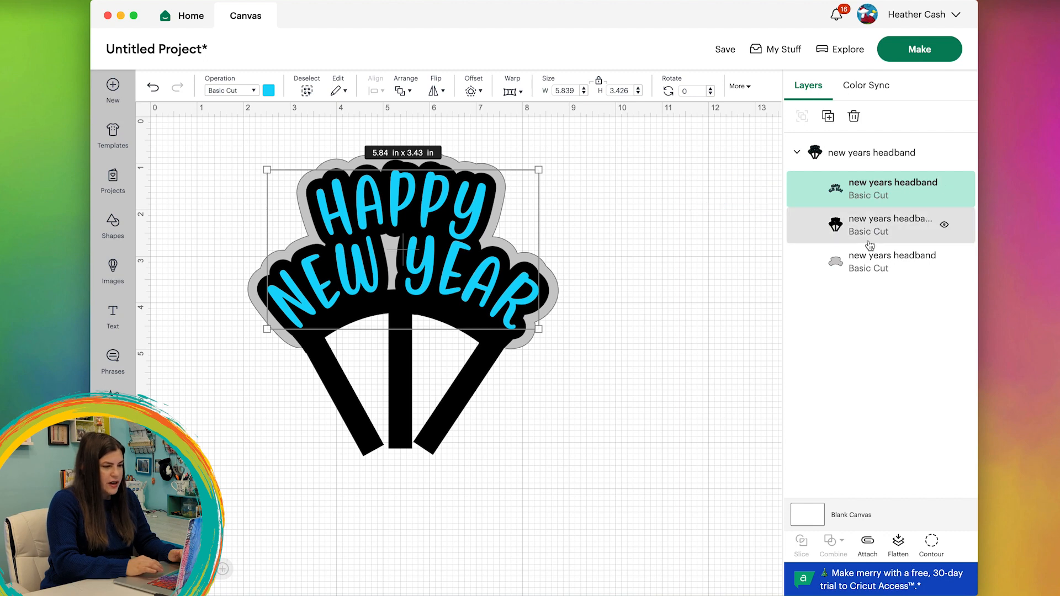
pyautogui.click(878, 227)
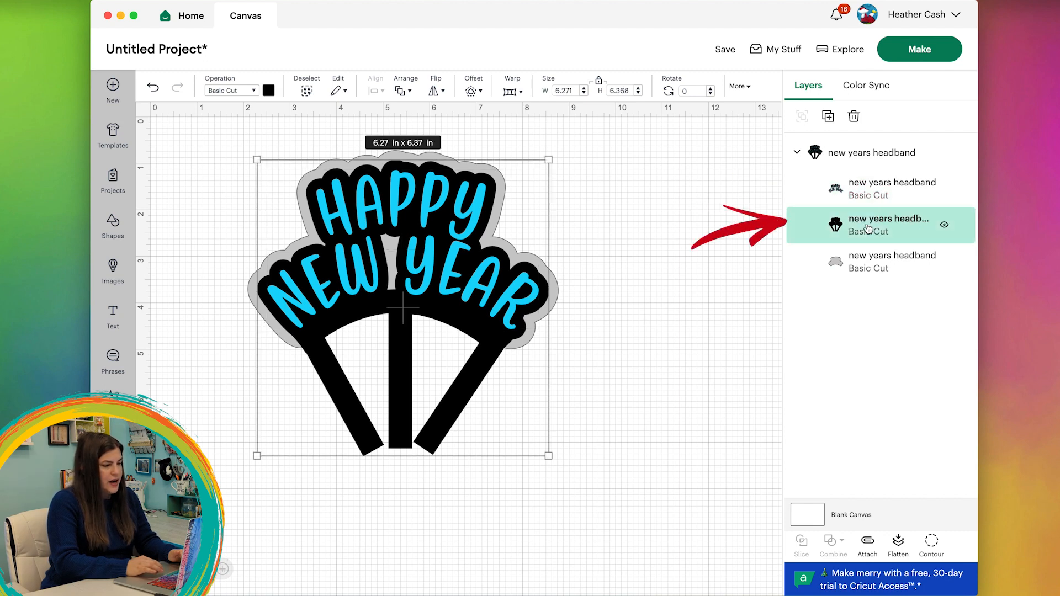
pyautogui.click(871, 268)
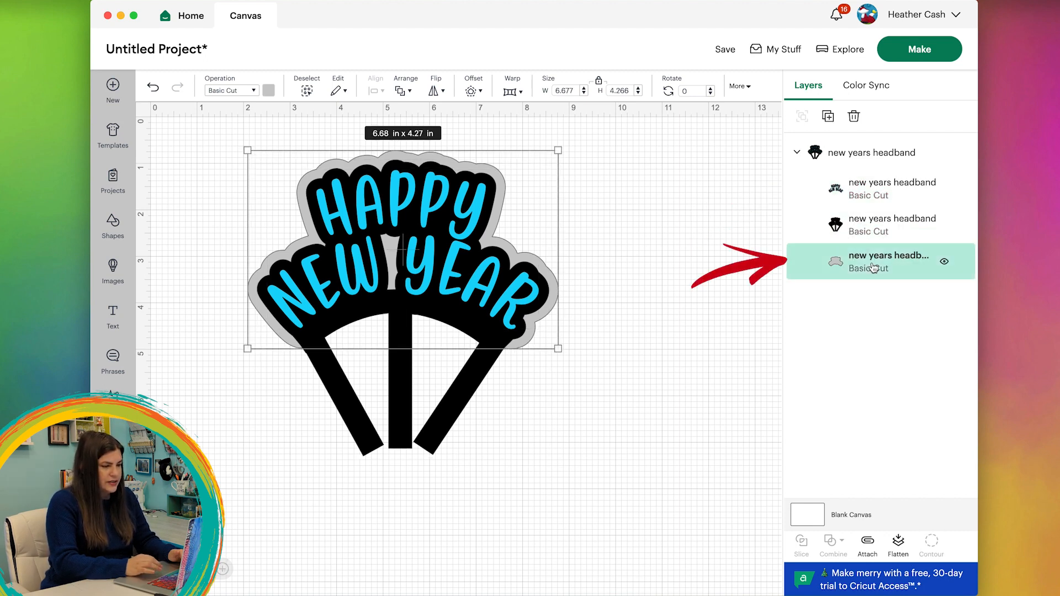
# Proceed to the cutting-mat preparation and select the grey backing shape on its mat
pyautogui.click(928, 54)
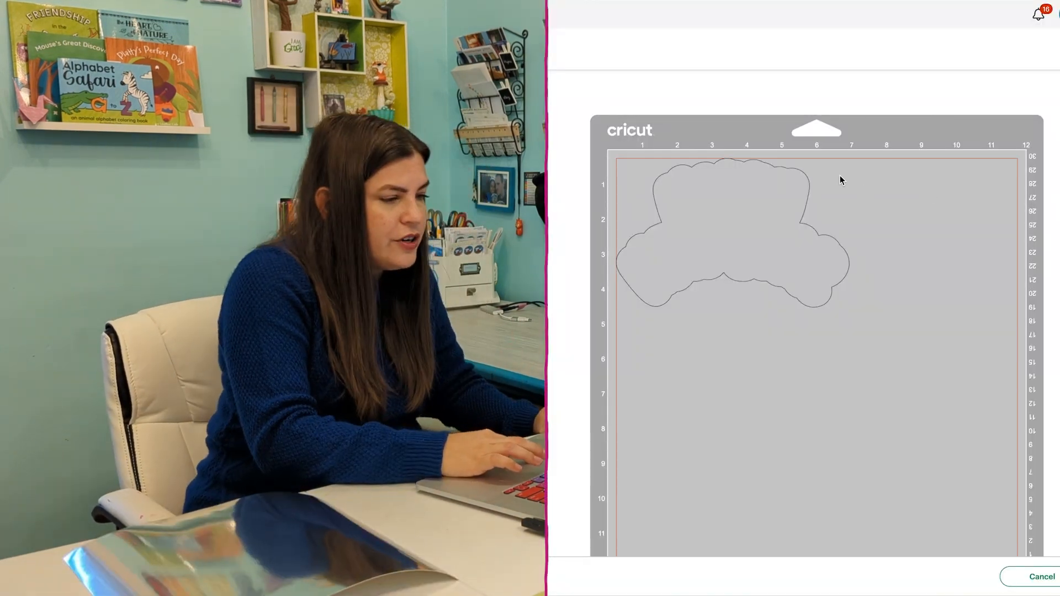
pyautogui.click(804, 228)
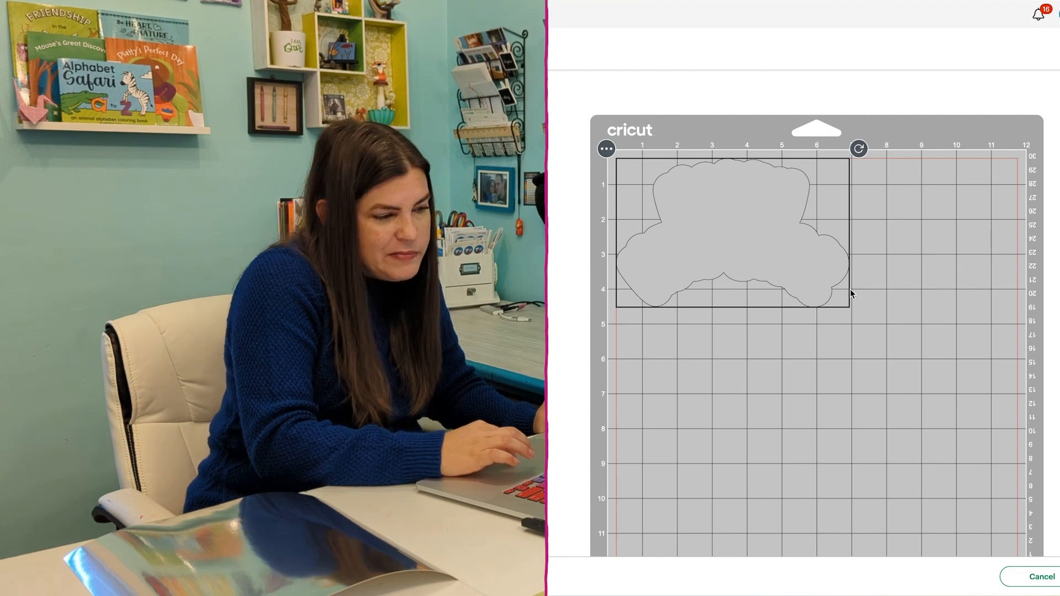